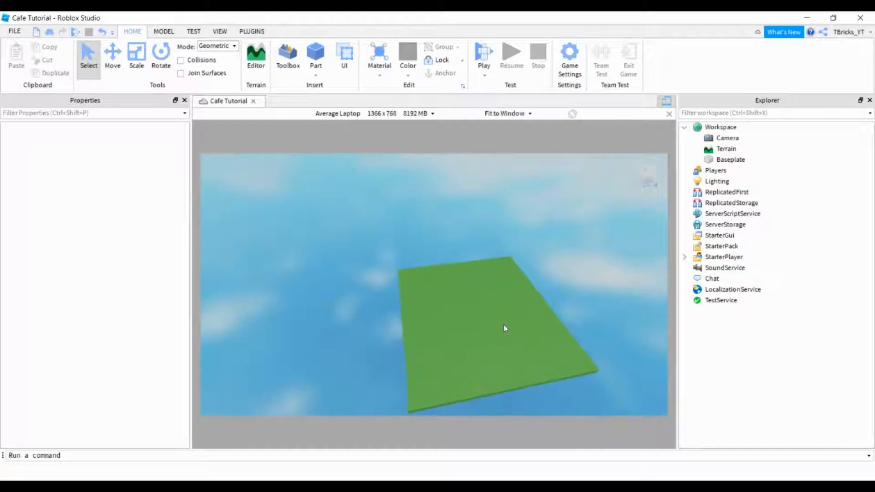
Step: Scale the baseplate down to about 324 × 20 × 337 studs with the Scale tool
{"action": "scroll", "coordinate": [504, 323], "scroll_direction": "up", "scroll_amount": 5}
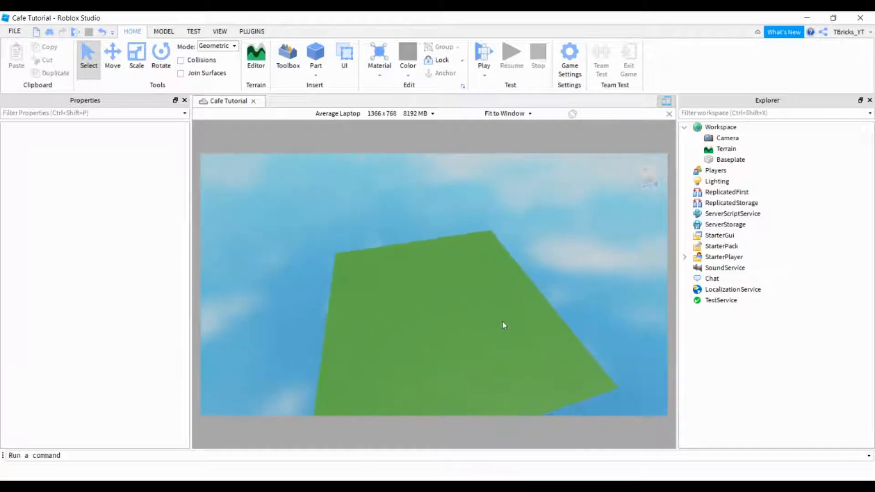
{"action": "right_click_drag", "start_coordinate": [502, 321], "coordinate": [503, 319]}
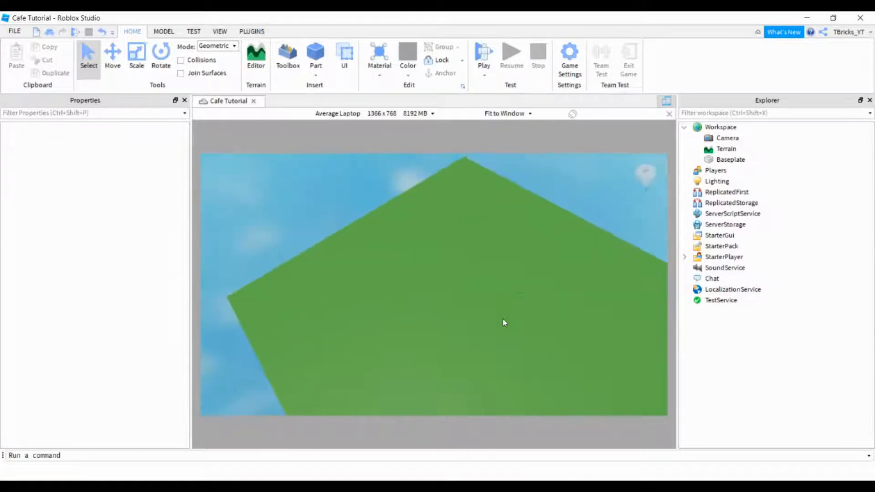
{"action": "scroll", "coordinate": [502, 319], "scroll_direction": "down", "scroll_amount": 5}
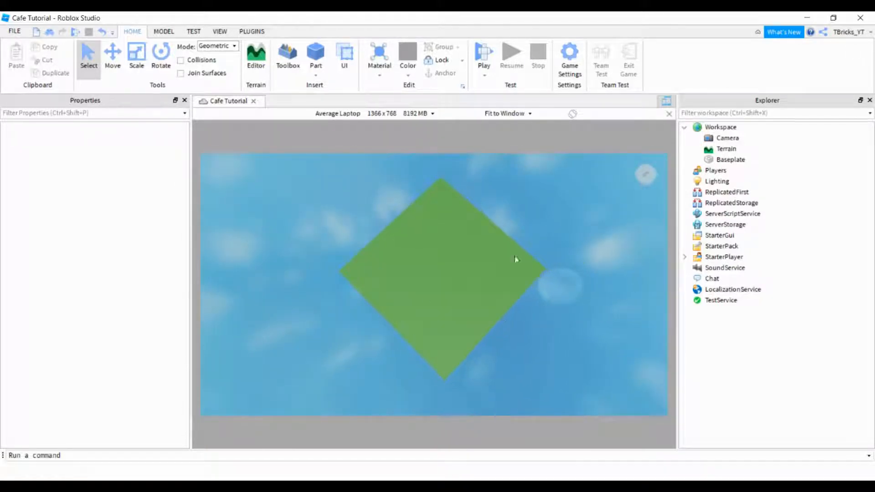
{"action": "left_click", "coordinate": [729, 160]}
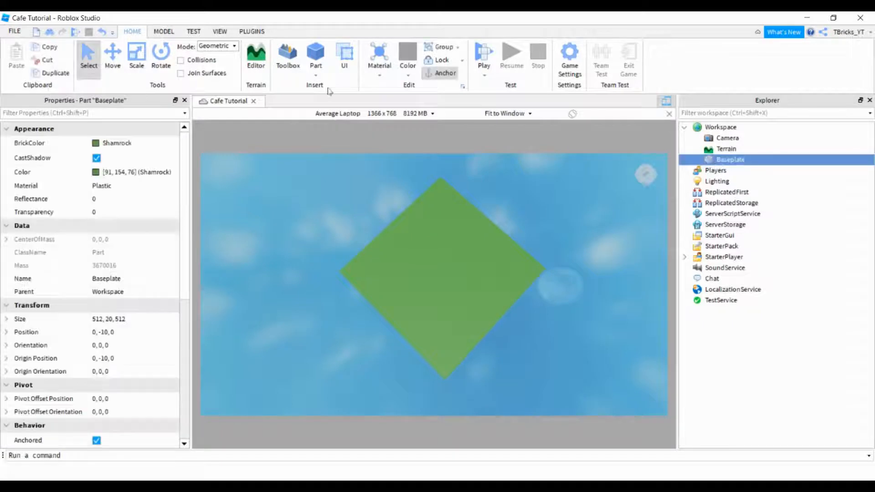
{"action": "left_click", "coordinate": [139, 76]}
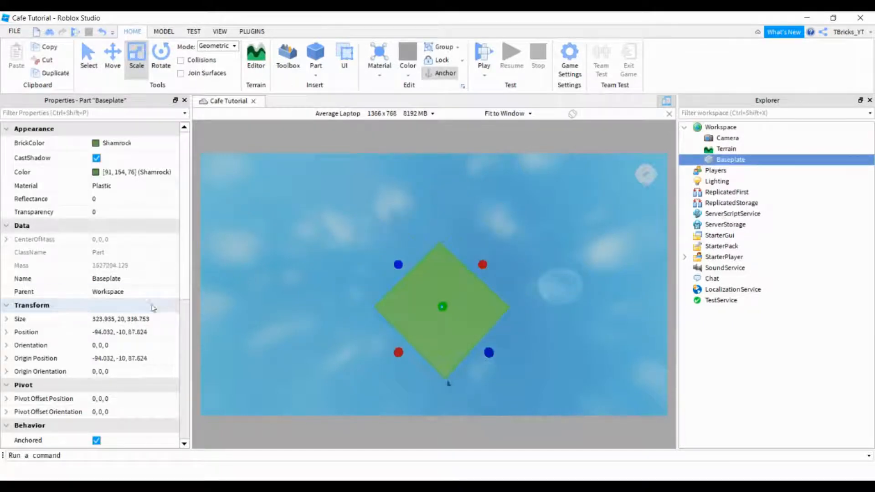
Step: Set the baseplate's Size property to 300, 20, 300 and deselect it
{"action": "scroll", "coordinate": [154, 308], "scroll_direction": "down", "scroll_amount": 2}
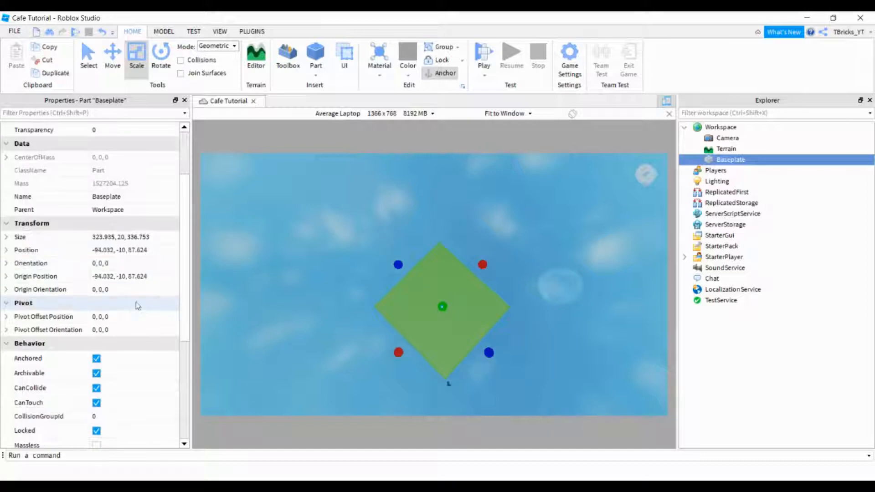
{"action": "left_click", "coordinate": [163, 237]}
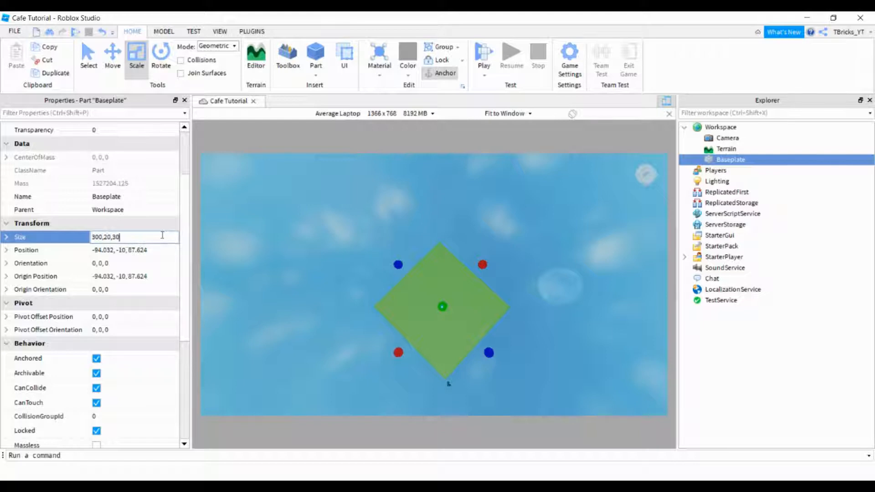
{"action": "key", "text": "Return"}
{"action": "left_click", "coordinate": [480, 246]}
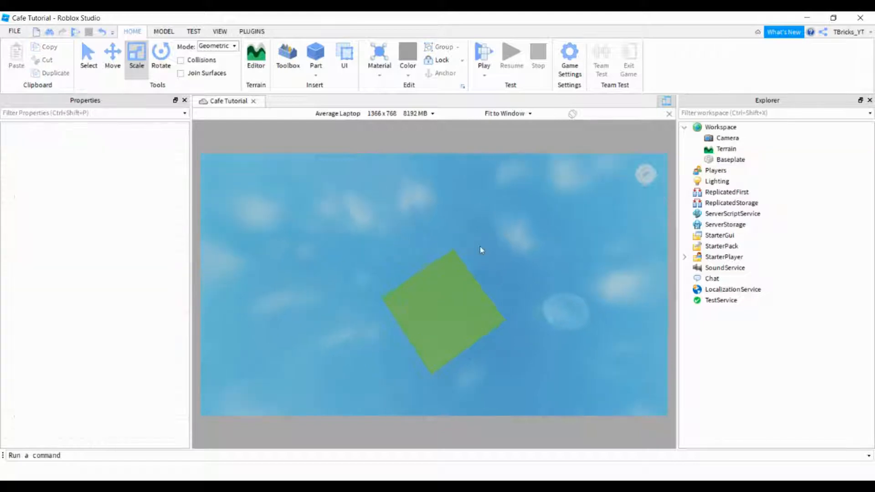
Step: Open the Rig Builder plugin for creating a character rig
{"action": "right_click_drag", "start_coordinate": [480, 247], "coordinate": [480, 246]}
{"action": "scroll", "coordinate": [480, 246], "scroll_direction": "up", "scroll_amount": 3}
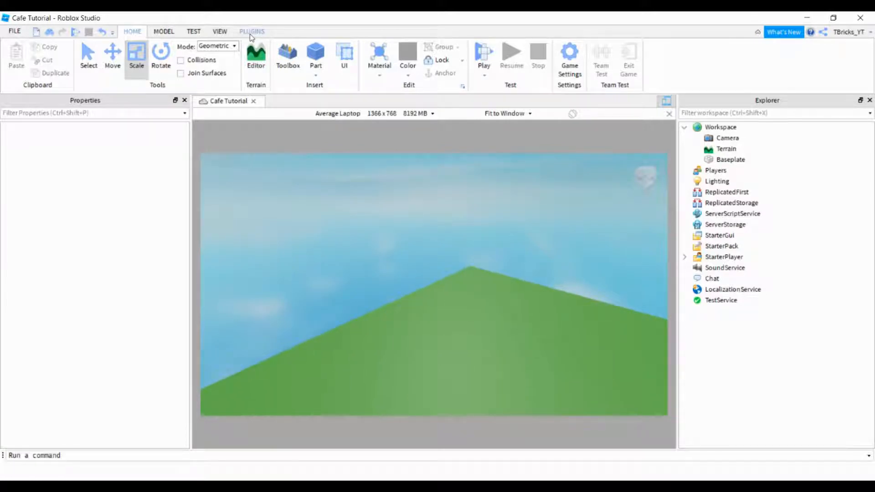
{"action": "left_click", "coordinate": [248, 34]}
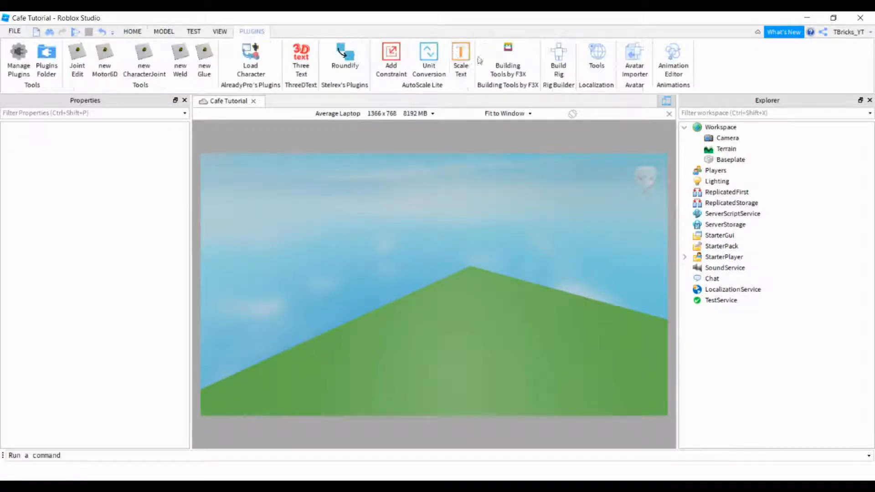
{"action": "left_click", "coordinate": [554, 69]}
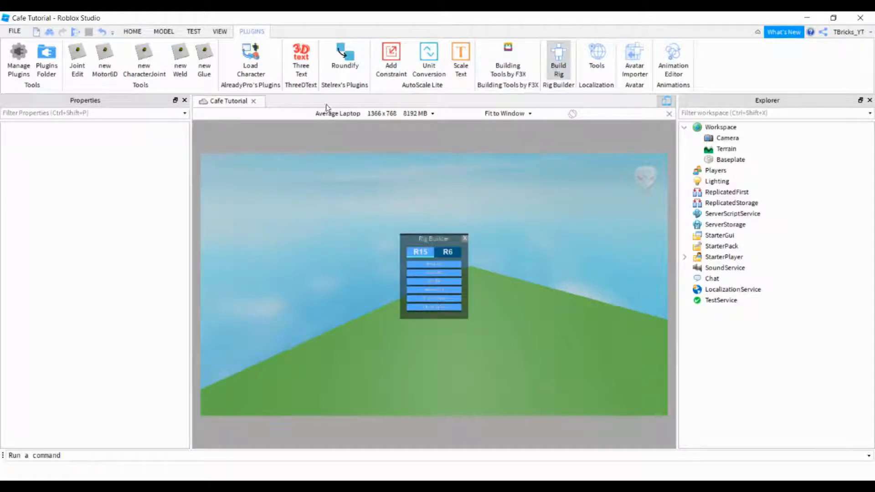
Step: Turn off the device emulation so the viewport fills its full area
{"action": "left_click", "coordinate": [218, 32]}
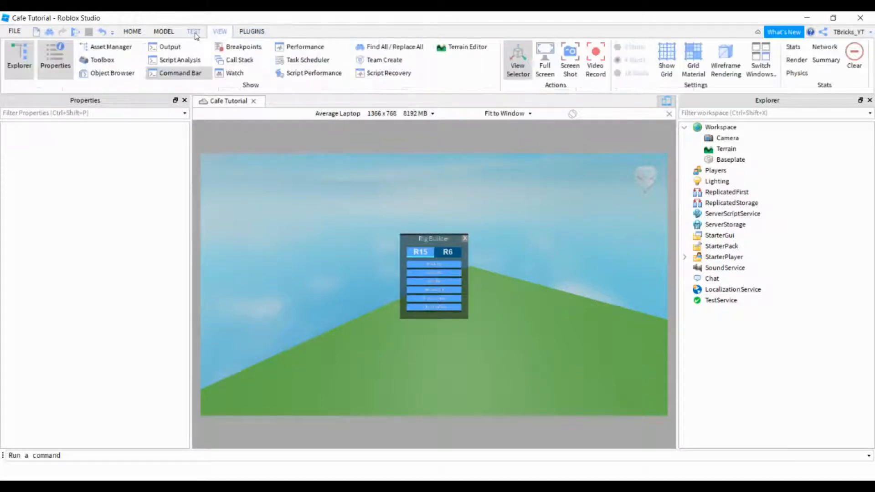
{"action": "left_click", "coordinate": [194, 33]}
{"action": "left_click", "coordinate": [235, 57]}
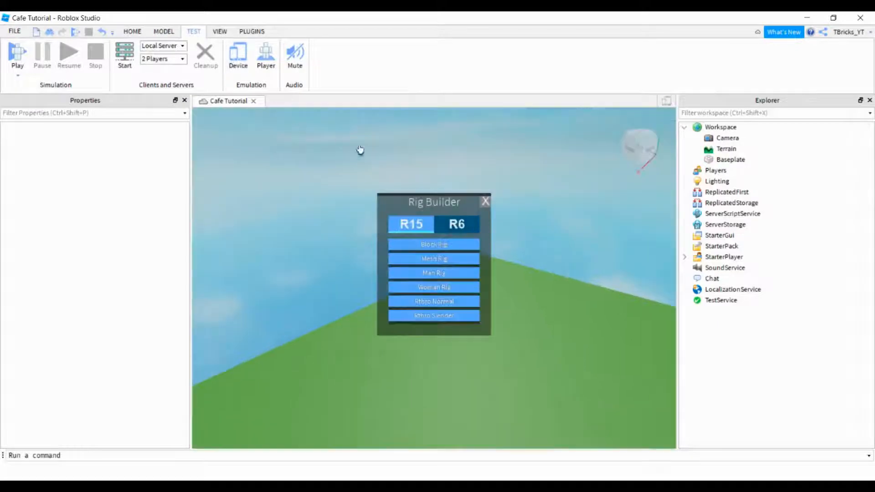
Step: Insert an R15 Block Rig and place it on the baseplate at about -58, 3, 129
{"action": "left_click", "coordinate": [455, 249]}
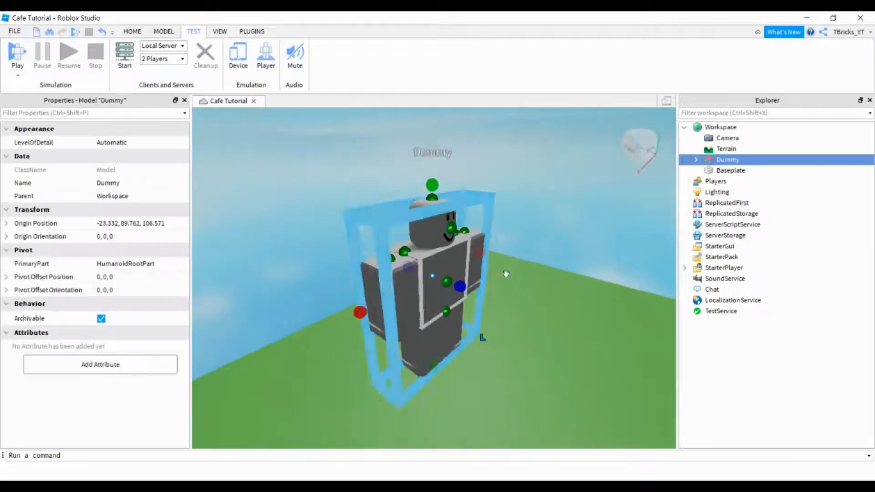
{"action": "right_click_drag", "start_coordinate": [455, 274], "coordinate": [501, 273]}
{"action": "left_click_drag", "start_coordinate": [328, 205], "coordinate": [472, 366]}
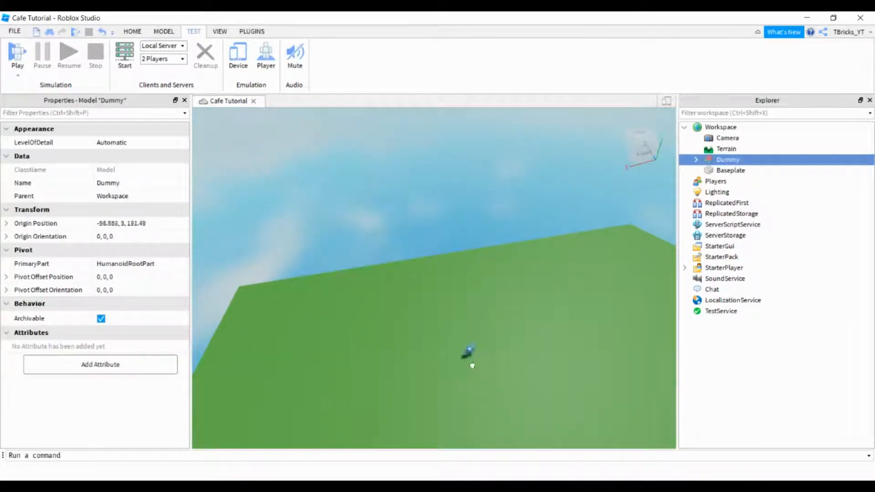
{"action": "scroll", "coordinate": [502, 383], "scroll_direction": "up", "scroll_amount": 5}
{"action": "right_click_drag", "start_coordinate": [502, 383], "coordinate": [504, 387]}
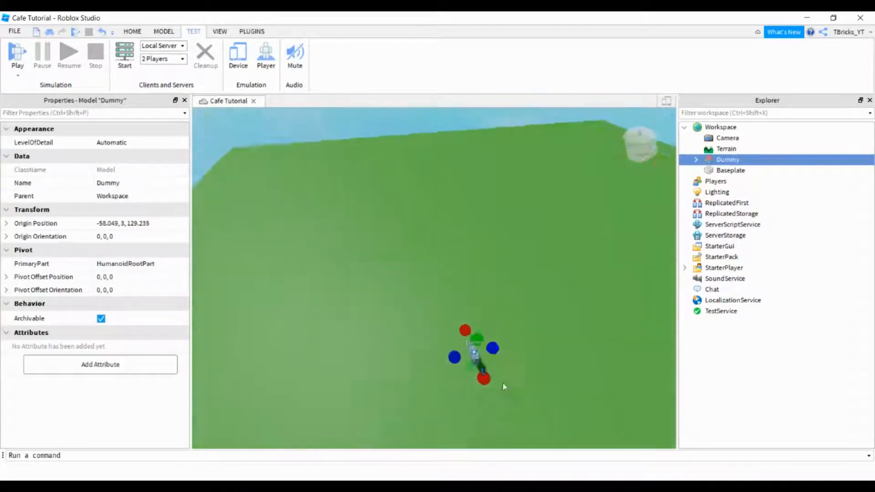
Step: Set the baseplate's Size property to 200, 20, 200 and deselect it
{"action": "scroll", "coordinate": [503, 385], "scroll_direction": "down", "scroll_amount": 5}
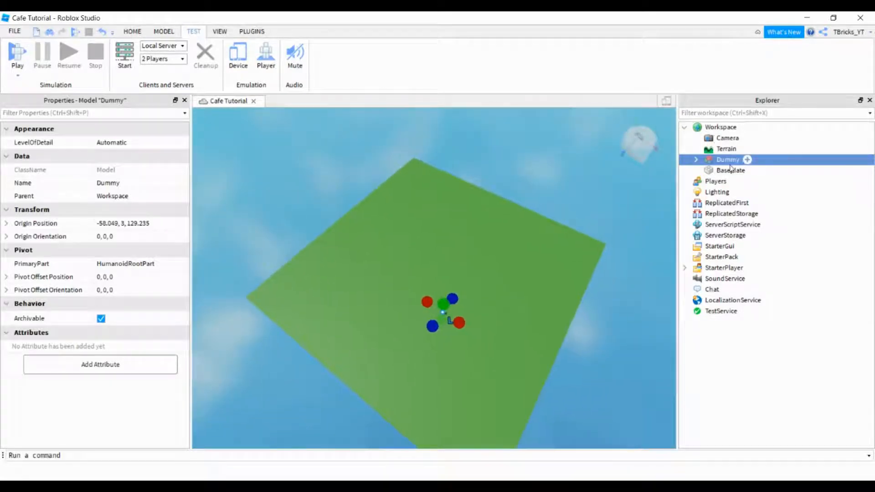
{"action": "left_click", "coordinate": [731, 170]}
{"action": "scroll", "coordinate": [121, 274], "scroll_direction": "down", "scroll_amount": 3}
{"action": "left_click", "coordinate": [134, 236]}
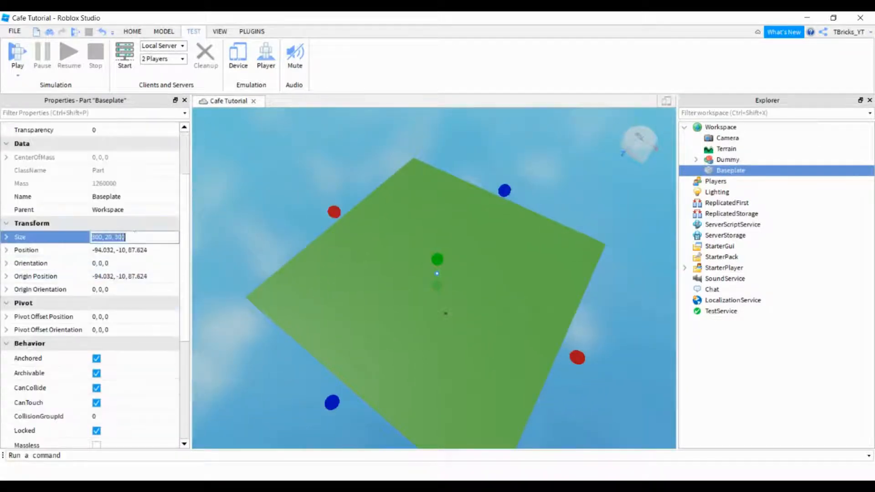
{"action": "type", "text": "200, 20, 200"}
{"action": "key", "text": "Return"}
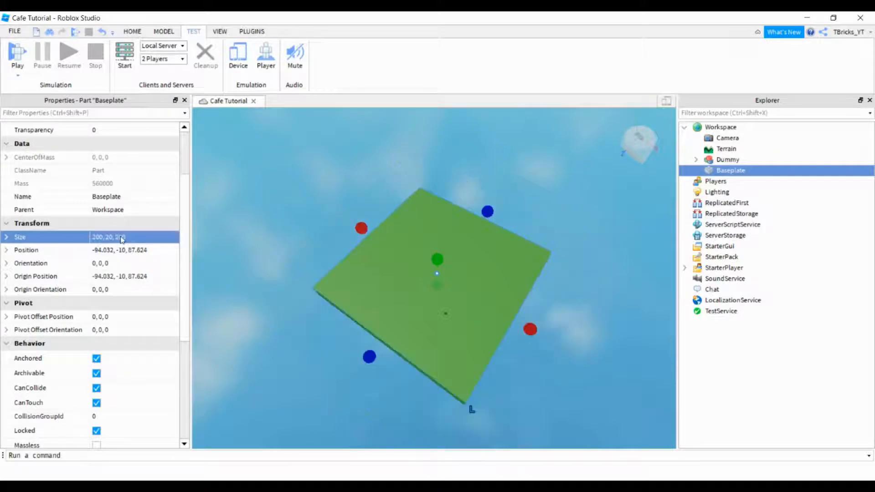
{"action": "left_click", "coordinate": [299, 185]}
Step: Examine the dummy rig on the resized baseplate from close up and from farther away
{"action": "scroll", "coordinate": [406, 305], "scroll_direction": "up", "scroll_amount": 10}
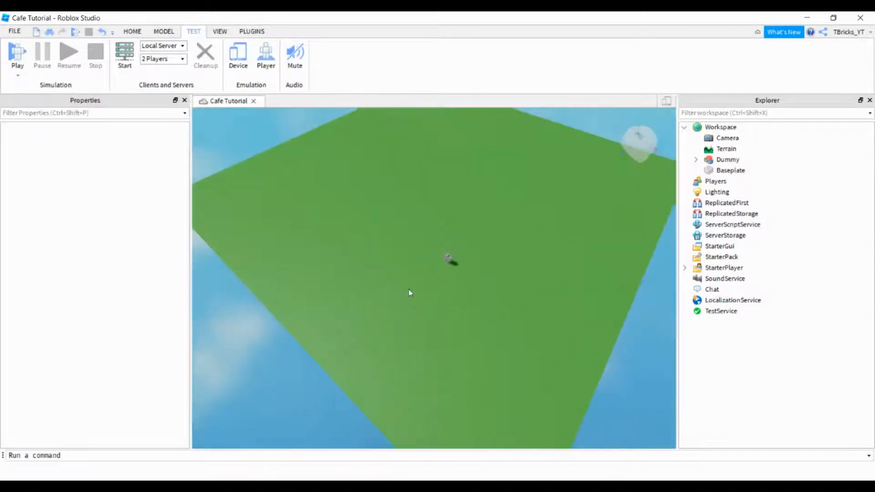
{"action": "scroll", "coordinate": [423, 278], "scroll_direction": "up", "scroll_amount": 10}
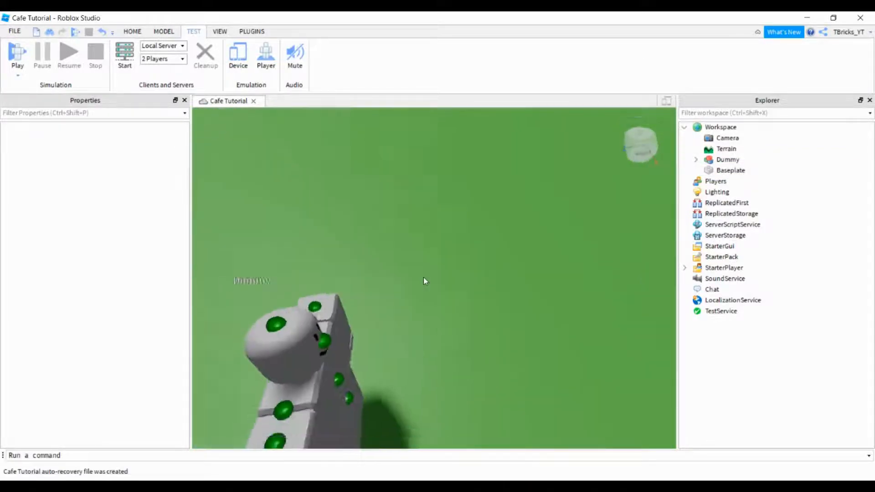
{"action": "scroll", "coordinate": [423, 277], "scroll_direction": "up", "scroll_amount": 5}
{"action": "scroll", "coordinate": [422, 277], "scroll_direction": "down", "scroll_amount": 8}
{"action": "scroll", "coordinate": [423, 278], "scroll_direction": "up", "scroll_amount": 8}
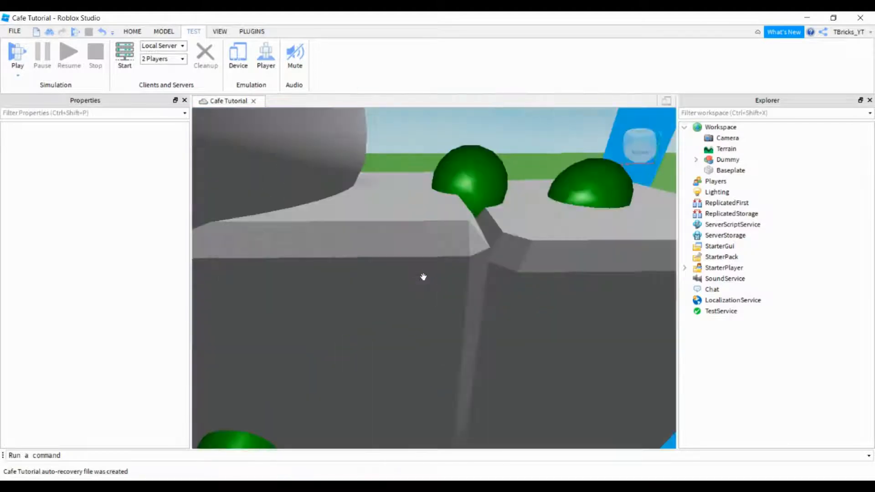
{"action": "scroll", "coordinate": [423, 277], "scroll_direction": "down", "scroll_amount": 8}
{"action": "scroll", "coordinate": [423, 277], "scroll_direction": "down", "scroll_amount": 8}
{"action": "scroll", "coordinate": [423, 277], "scroll_direction": "up", "scroll_amount": 10}
{"action": "scroll", "coordinate": [423, 277], "scroll_direction": "down", "scroll_amount": 12}
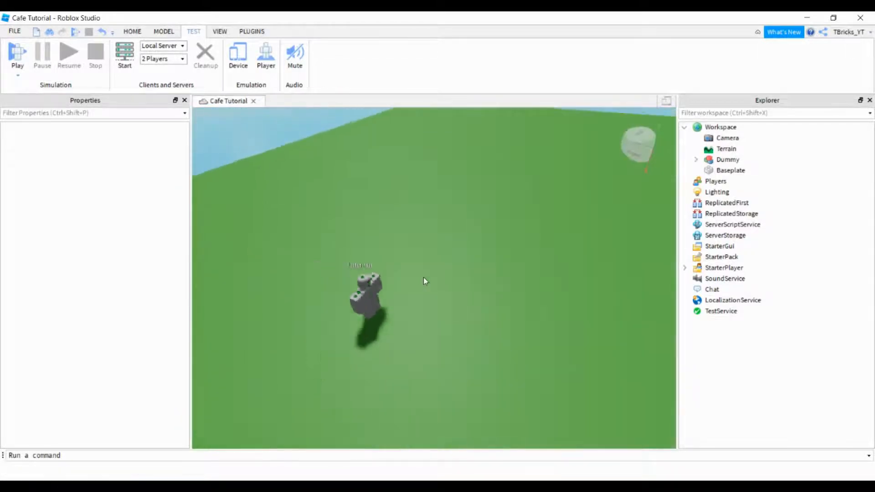
Step: Move the dummy rig to a different spot on the baseplate and deselect it
{"action": "right_click_drag", "start_coordinate": [423, 279], "coordinate": [404, 313]}
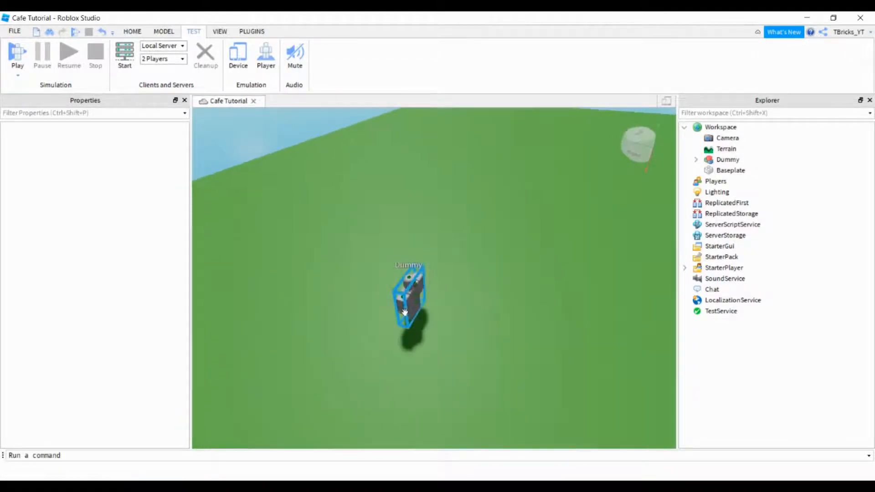
{"action": "left_click_drag", "start_coordinate": [404, 312], "coordinate": [543, 290]}
{"action": "right_click_drag", "start_coordinate": [542, 290], "coordinate": [461, 274]}
{"action": "scroll", "coordinate": [461, 274], "scroll_direction": "up", "scroll_amount": 3}
{"action": "left_click", "coordinate": [460, 274]}
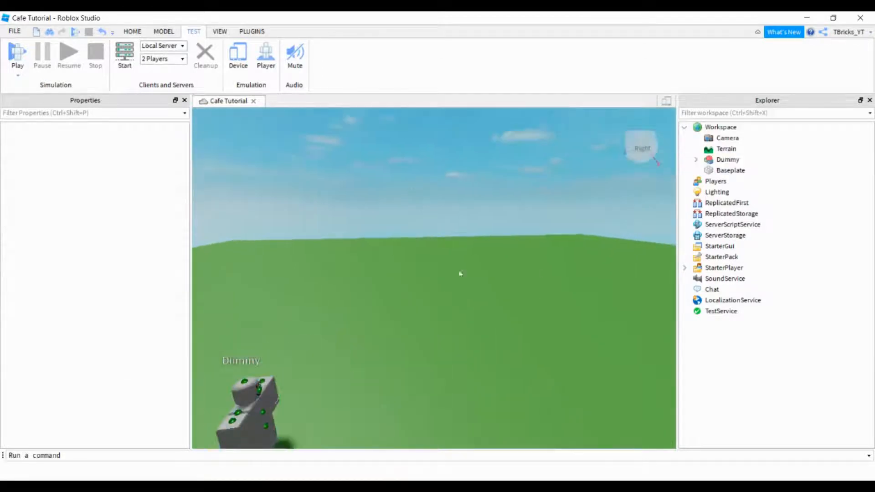
{"action": "scroll", "coordinate": [461, 274], "scroll_direction": "up", "scroll_amount": 2}
{"action": "mouse_move", "coordinate": [614, 232]}
{"action": "right_mouse_down"}
{"action": "mouse_move", "coordinate": [600, 232]}
{"action": "mouse_move", "coordinate": [608, 230]}
{"action": "right_mouse_up"}
{"action": "scroll", "coordinate": [608, 230], "scroll_direction": "up", "scroll_amount": 5}
{"action": "scroll", "coordinate": [608, 230], "scroll_direction": "down", "scroll_amount": 3}
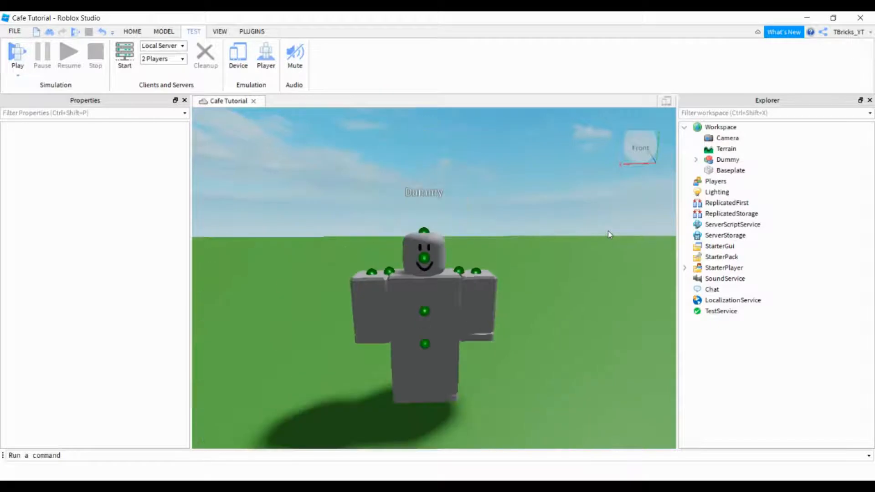
{"action": "scroll", "coordinate": [608, 231], "scroll_direction": "up", "scroll_amount": 4}
{"action": "scroll", "coordinate": [608, 230], "scroll_direction": "down", "scroll_amount": 6}
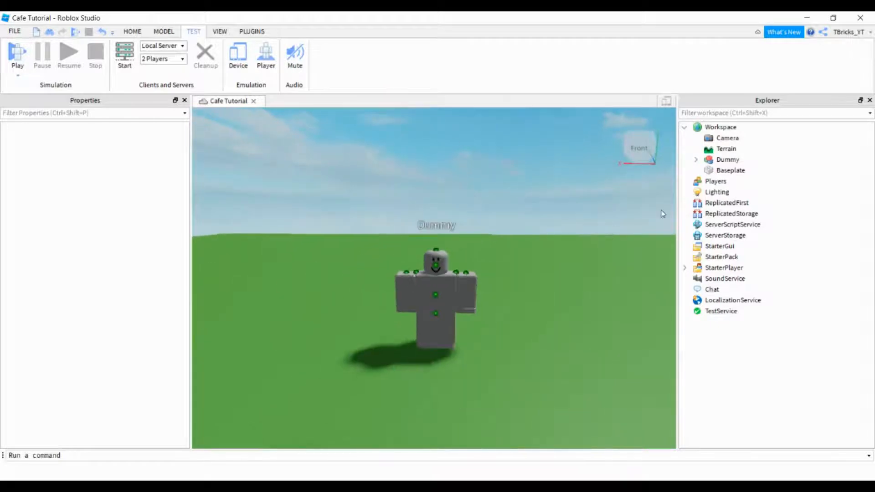
Step: Turn off GlobalShadows in the Lighting service's properties
{"action": "left_click", "coordinate": [706, 195]}
{"action": "left_click", "coordinate": [100, 229]}
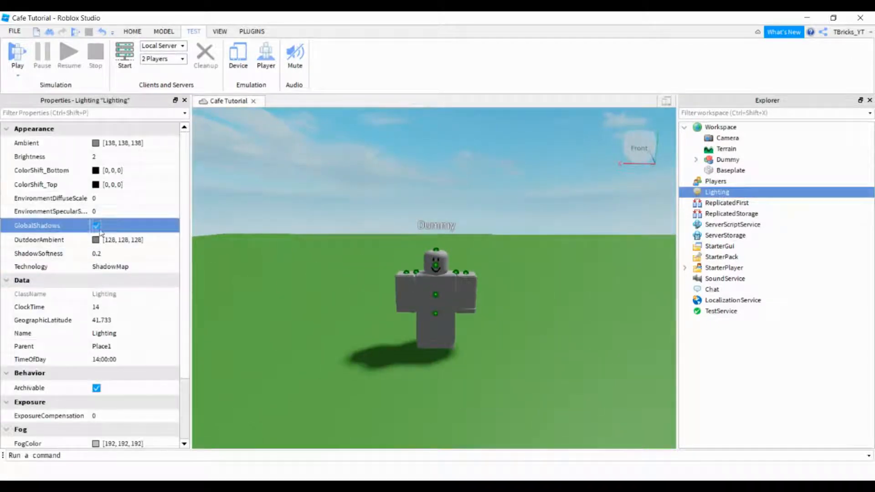
{"action": "left_click", "coordinate": [98, 228]}
{"action": "left_click", "coordinate": [451, 196]}
Step: Insert a block part on the open ground near the dummy and scale it to about 7.8 × 2 × 5.9 studs
{"action": "right_click_drag", "start_coordinate": [452, 196], "coordinate": [461, 186]}
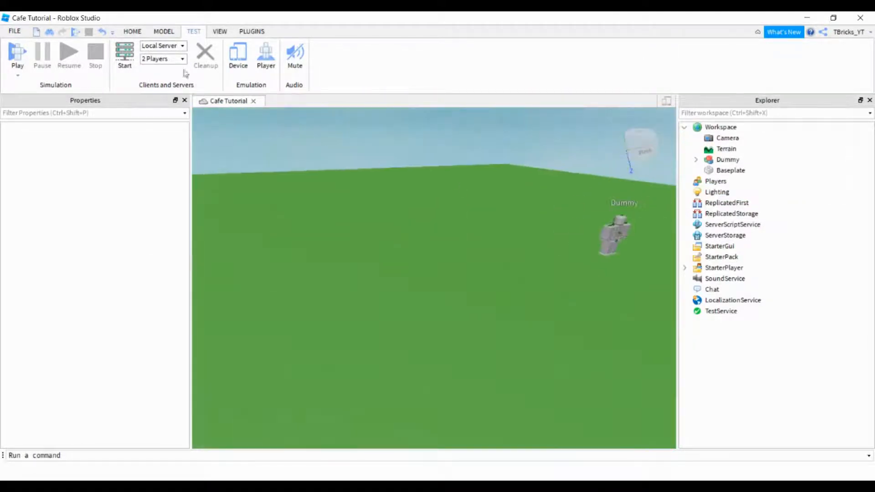
{"action": "left_click", "coordinate": [133, 31]}
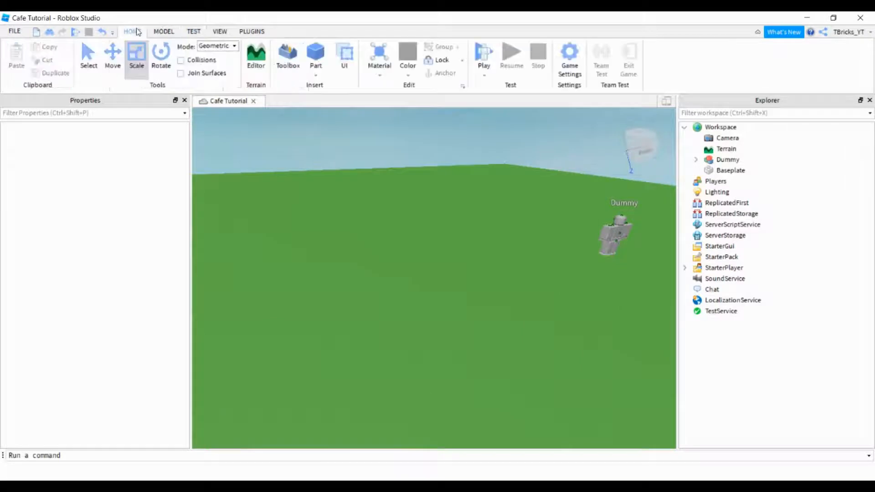
{"action": "left_click", "coordinate": [315, 54]}
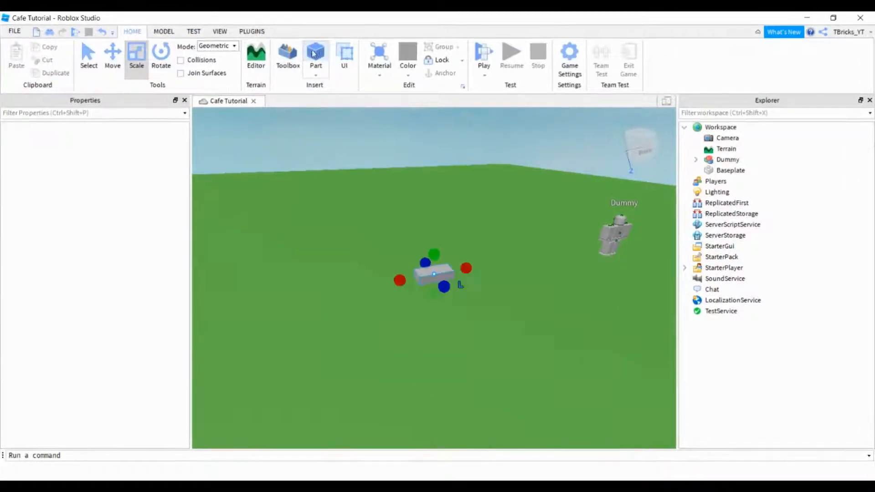
{"action": "scroll", "coordinate": [466, 244], "scroll_direction": "up", "scroll_amount": 2}
{"action": "left_click_drag", "start_coordinate": [441, 285], "coordinate": [458, 311]}
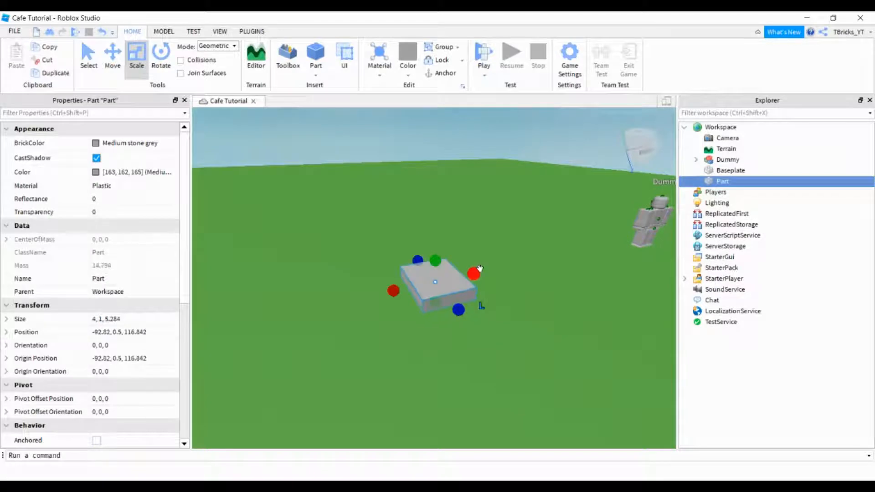
{"action": "left_click_drag", "start_coordinate": [478, 270], "coordinate": [517, 265]}
{"action": "left_click_drag", "start_coordinate": [485, 303], "coordinate": [488, 308]}
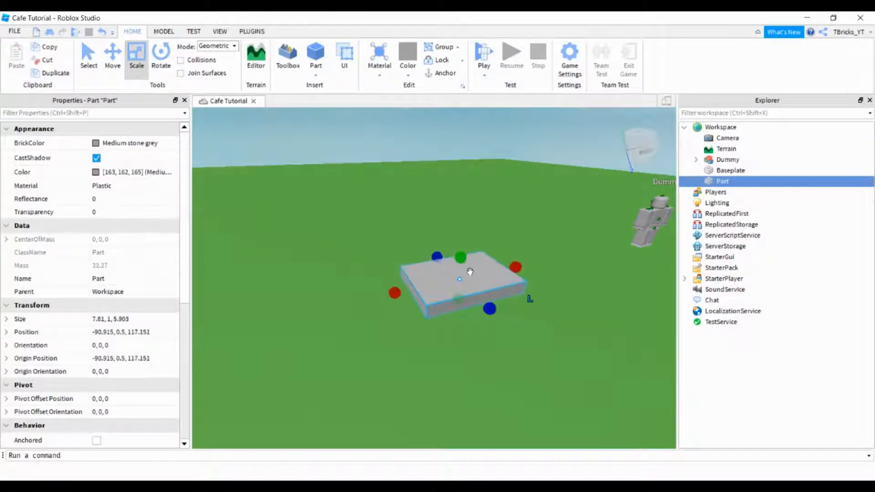
{"action": "left_click_drag", "start_coordinate": [462, 260], "coordinate": [463, 246]}
Step: Colour the block Daisy orange, then adjust its colour to the slightly darker RGB 235, 205, 103
{"action": "left_click", "coordinate": [97, 440]}
{"action": "left_click", "coordinate": [132, 143]}
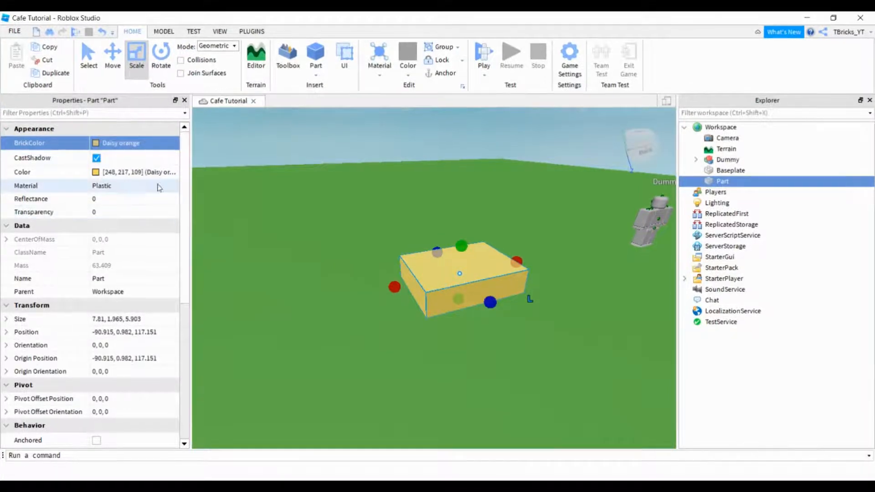
{"action": "left_click", "coordinate": [97, 172]}
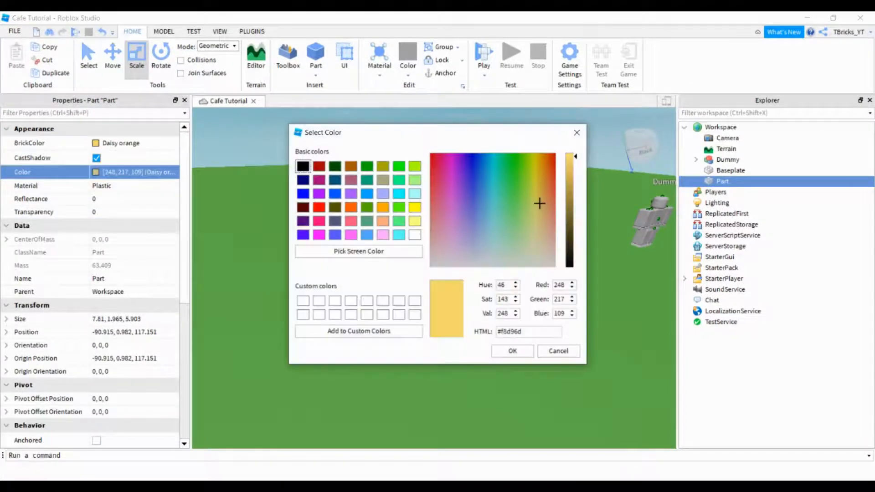
{"action": "left_click", "coordinate": [512, 351]}
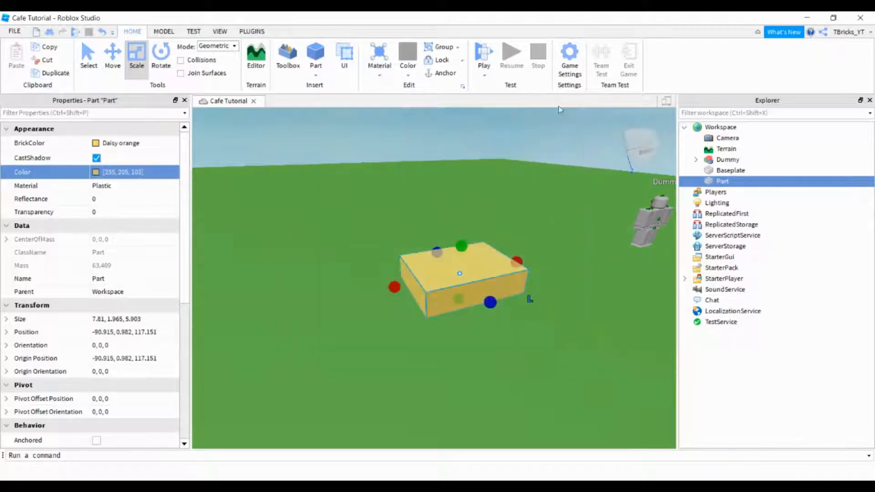
Step: Duplicate the orange block and scale the copy to about 7.4 × 2.35 × 5.9 studs
{"action": "left_click", "coordinate": [561, 119]}
{"action": "right_click_drag", "start_coordinate": [561, 120], "coordinate": [550, 175]}
{"action": "left_click", "coordinate": [510, 310]}
{"action": "scroll", "coordinate": [519, 319], "scroll_direction": "up", "scroll_amount": 5}
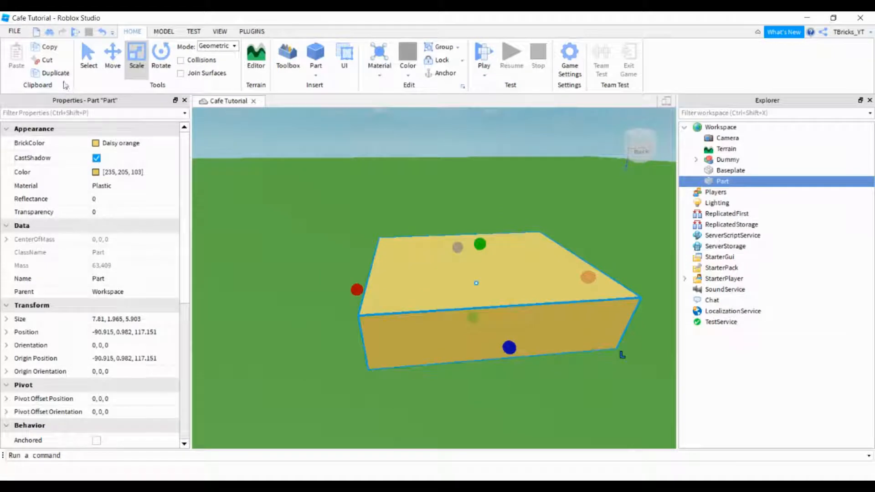
{"action": "left_click", "coordinate": [56, 74]}
{"action": "left_click_drag", "start_coordinate": [476, 251], "coordinate": [479, 238]}
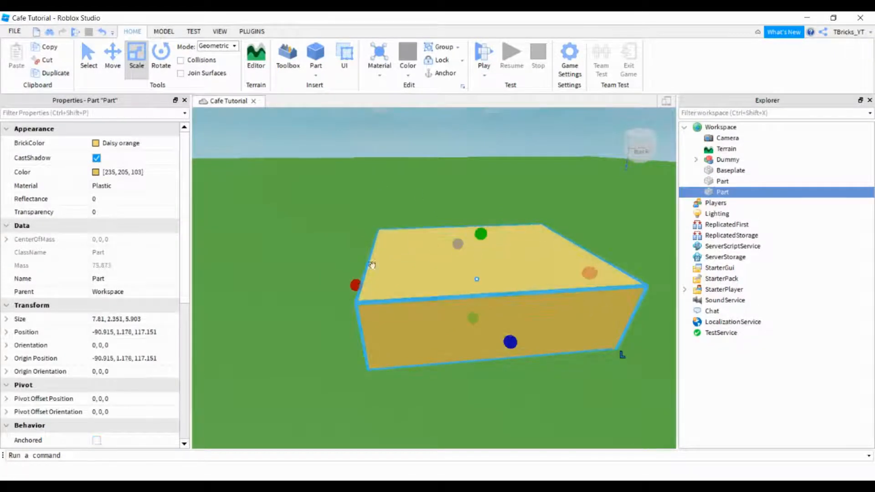
{"action": "left_click_drag", "start_coordinate": [356, 286], "coordinate": [367, 284]}
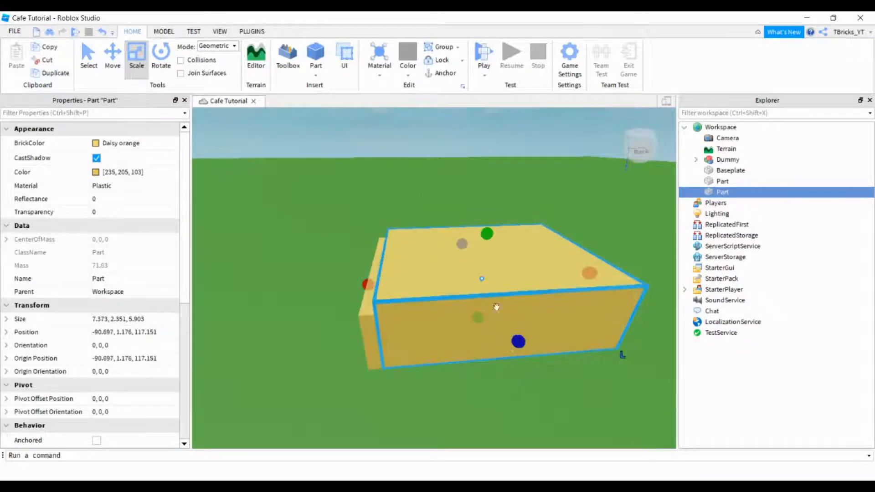
Step: Place the copy on top of the original block and shrink its footprint to about 7.2 × 5.5 studs
{"action": "left_click_drag", "start_coordinate": [454, 293], "coordinate": [444, 302]}
{"action": "right_click_drag", "start_coordinate": [445, 303], "coordinate": [446, 303]}
{"action": "scroll", "coordinate": [446, 307], "scroll_direction": "up", "scroll_amount": 3}
{"action": "left_click_drag", "start_coordinate": [423, 212], "coordinate": [432, 212]}
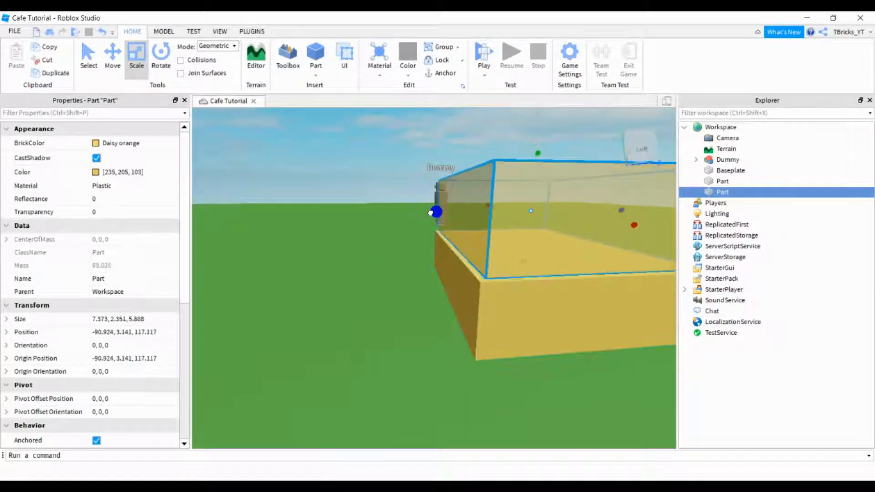
{"action": "right_click_drag", "start_coordinate": [453, 228], "coordinate": [453, 228]}
{"action": "left_click_drag", "start_coordinate": [386, 246], "coordinate": [390, 247]}
{"action": "right_click_drag", "start_coordinate": [455, 237], "coordinate": [456, 237]}
{"action": "left_click_drag", "start_coordinate": [440, 212], "coordinate": [437, 213]}
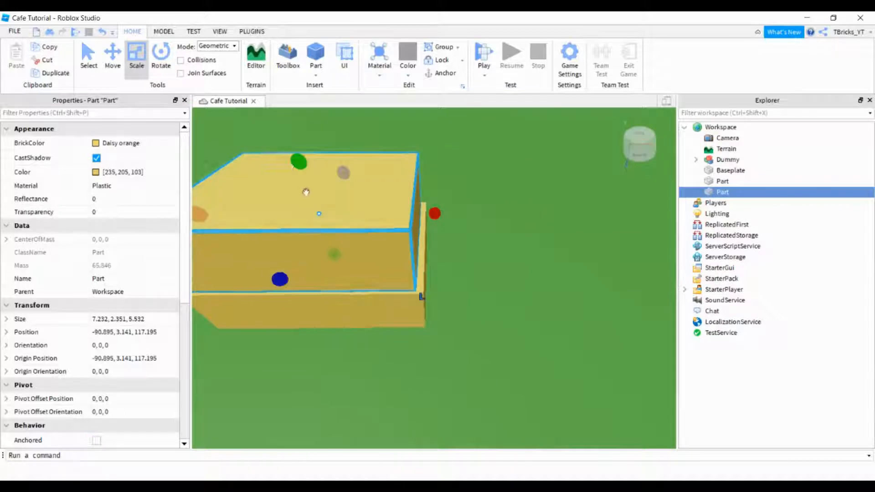
Step: Flatten the upper copy to about 0.15 studs thick and trim its depth to about 5.4 studs
{"action": "left_click_drag", "start_coordinate": [296, 163], "coordinate": [322, 221]}
{"action": "right_click_drag", "start_coordinate": [370, 218], "coordinate": [370, 212]}
{"action": "scroll", "coordinate": [370, 213], "scroll_direction": "up", "scroll_amount": 2}
{"action": "scroll", "coordinate": [370, 214], "scroll_direction": "down", "scroll_amount": 2}
{"action": "scroll", "coordinate": [370, 213], "scroll_direction": "up", "scroll_amount": 2}
{"action": "scroll", "coordinate": [369, 212], "scroll_direction": "down", "scroll_amount": 2}
{"action": "key", "text": "a"}
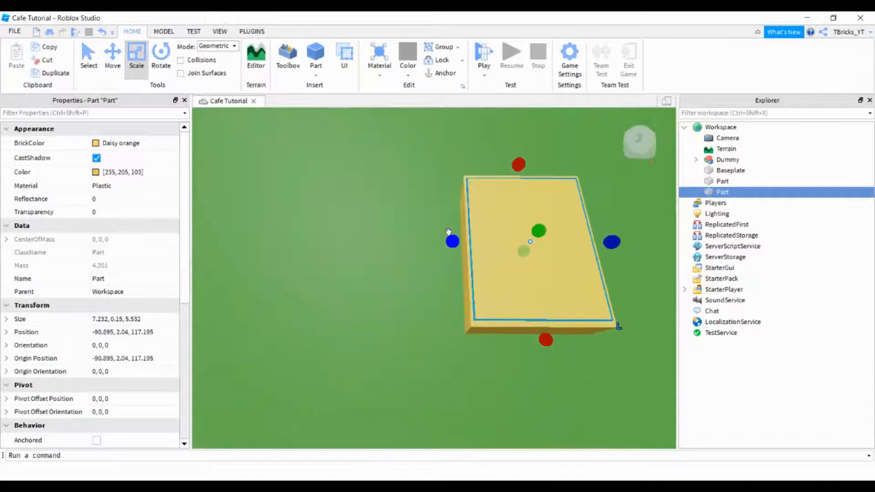
{"action": "key", "text": "d"}
{"action": "key", "text": "a"}
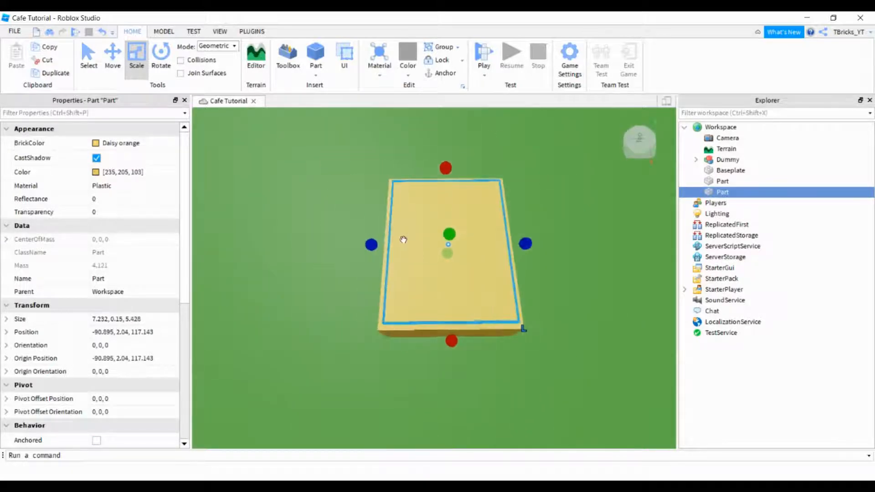
Step: Set the BrickColor of the thin slab on top of the orange block to Black
{"action": "right_click_drag", "start_coordinate": [458, 196], "coordinate": [458, 197]}
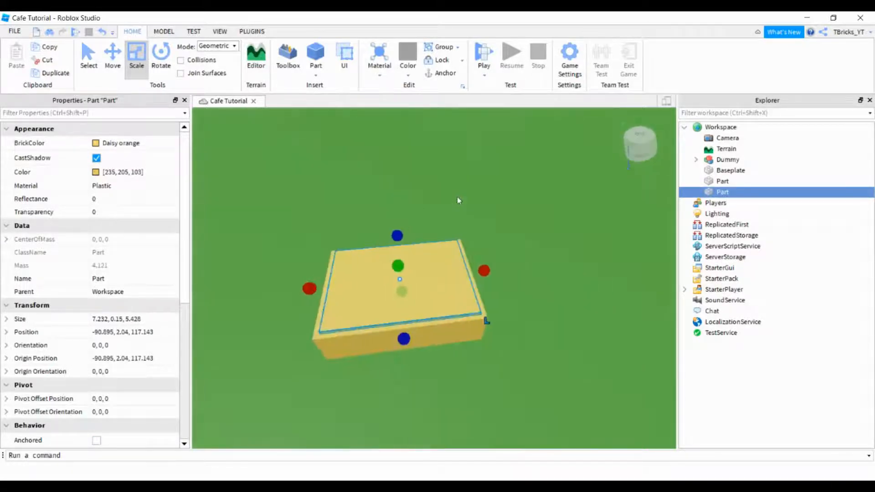
{"action": "key", "text": "a"}
{"action": "key", "text": "d"}
{"action": "key", "text": "w"}
{"action": "right_click_drag", "start_coordinate": [503, 251], "coordinate": [504, 249]}
{"action": "key", "text": "s"}
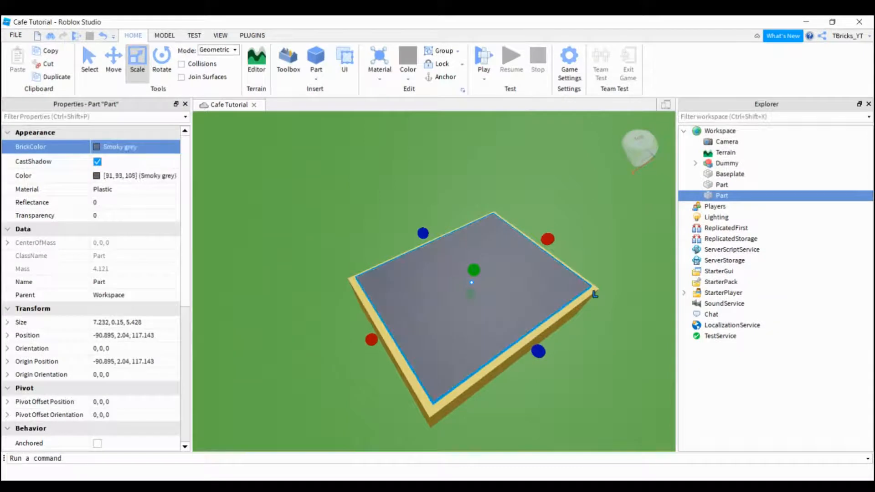
{"action": "left_click", "coordinate": [154, 436]}
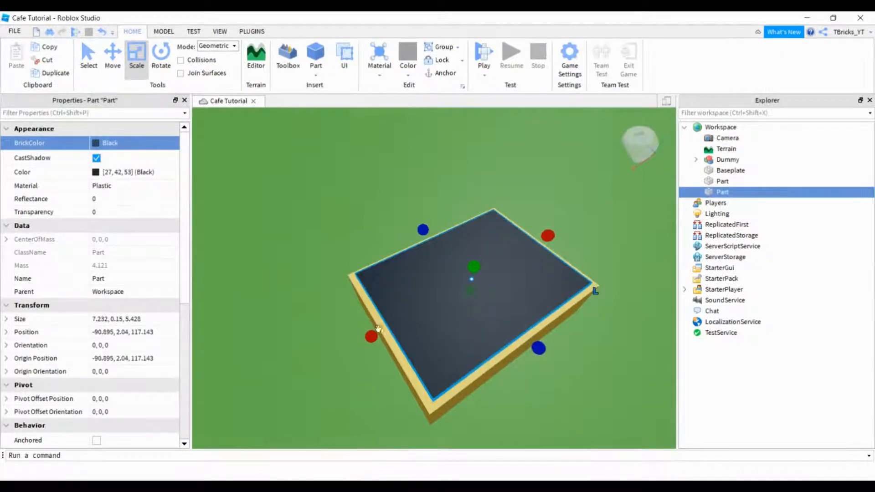
Step: Duplicate the orange block together with its black slab and stack the copy directly on top as a second layer
{"action": "right_click_drag", "start_coordinate": [378, 329], "coordinate": [378, 328]}
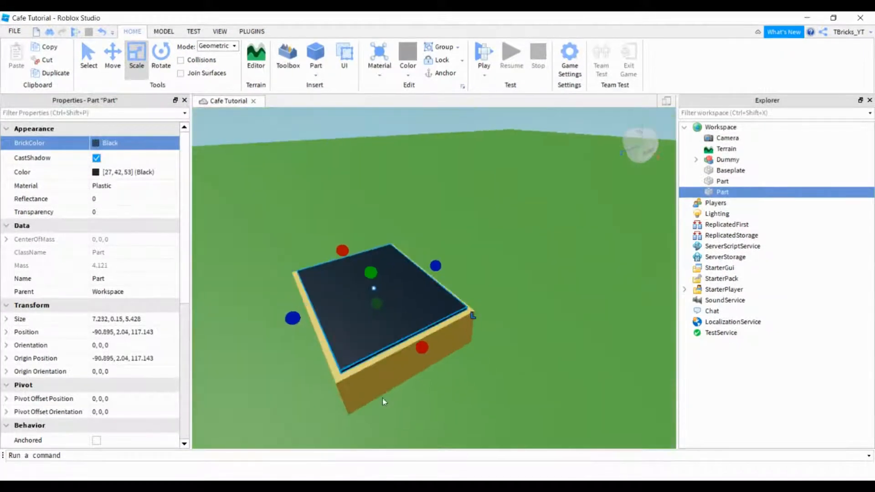
{"action": "left_click", "coordinate": [378, 383]}
{"action": "left_click", "coordinate": [354, 344], "text": "shift"}
{"action": "scroll", "coordinate": [355, 344], "scroll_direction": "up", "scroll_amount": 4}
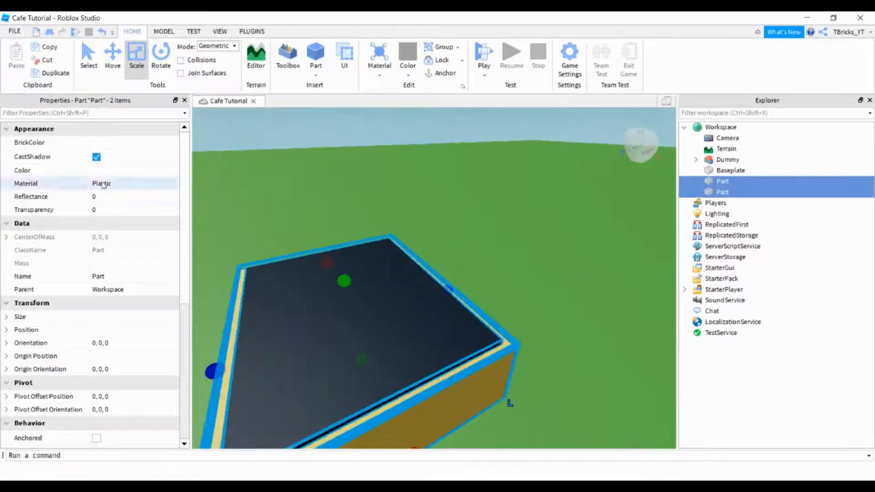
{"action": "left_click", "coordinate": [113, 59]}
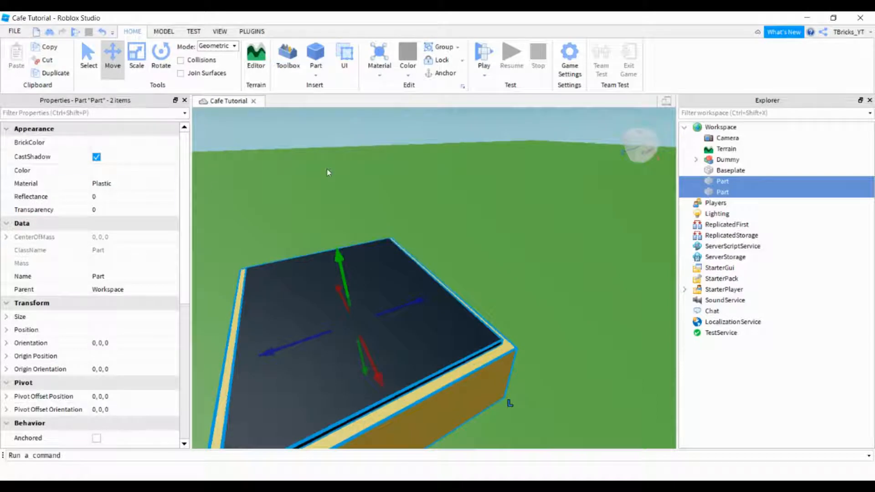
{"action": "key", "text": "f"}
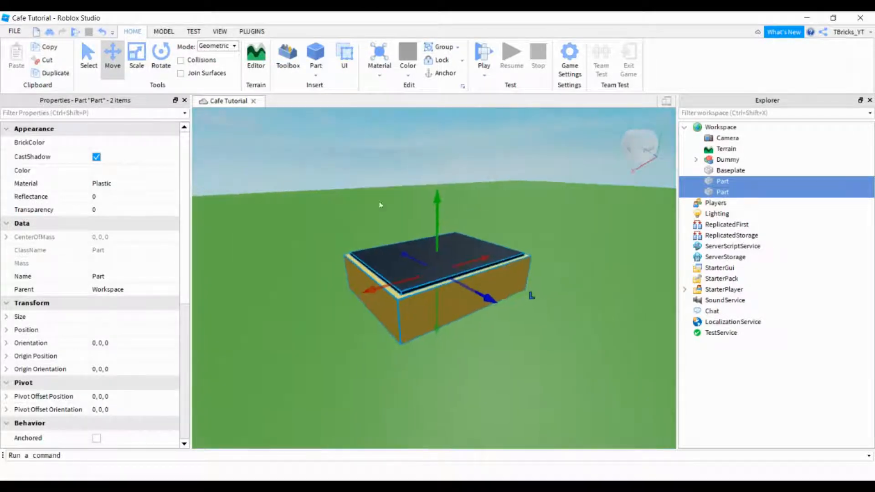
{"action": "left_click", "coordinate": [53, 78]}
{"action": "left_click_drag", "start_coordinate": [434, 238], "coordinate": [435, 203]}
{"action": "right_click_drag", "start_coordinate": [434, 200], "coordinate": [439, 219]}
{"action": "scroll", "coordinate": [578, 260], "scroll_direction": "up", "scroll_amount": 3}
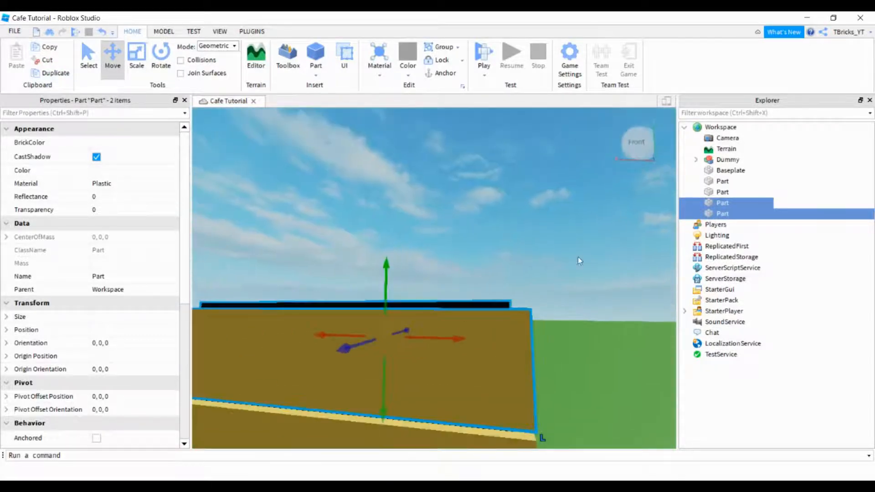
Step: Move the dummy rig right beside the stacked blocks to compare the scale
{"action": "scroll", "coordinate": [578, 260], "scroll_direction": "down", "scroll_amount": 3}
{"action": "right_click_drag", "start_coordinate": [375, 193], "coordinate": [362, 226]}
{"action": "scroll", "coordinate": [362, 226], "scroll_direction": "down", "scroll_amount": 3}
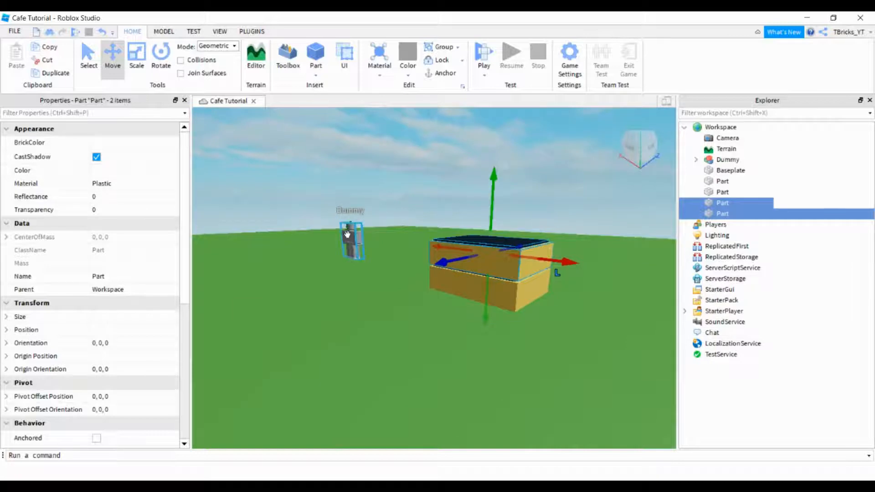
{"action": "left_click_drag", "start_coordinate": [349, 235], "coordinate": [571, 316]}
{"action": "scroll", "coordinate": [547, 295], "scroll_direction": "up", "scroll_amount": 2}
{"action": "right_click_drag", "start_coordinate": [549, 299], "coordinate": [553, 301]}
{"action": "scroll", "coordinate": [548, 296], "scroll_direction": "up", "scroll_amount": 2}
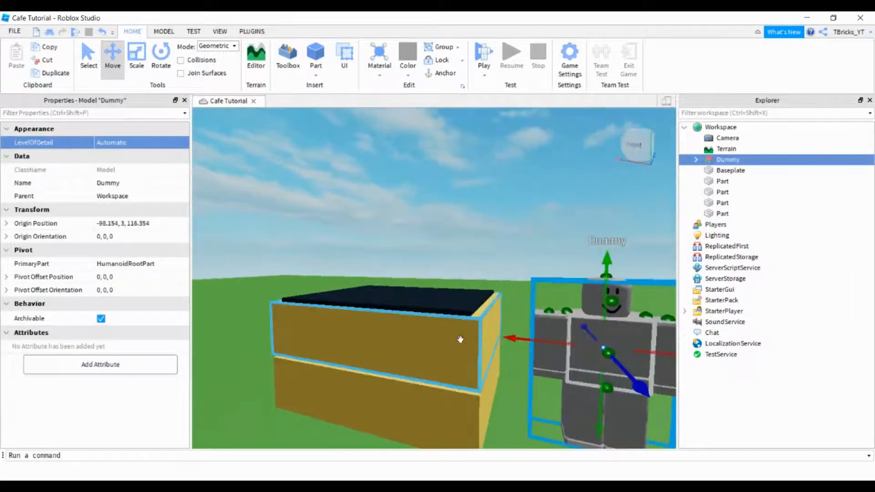
Step: Duplicate the upper block and slab pair and raise the copy to form a third layer
{"action": "left_click", "coordinate": [458, 338]}
{"action": "left_click", "coordinate": [451, 303], "text": "ctrl"}
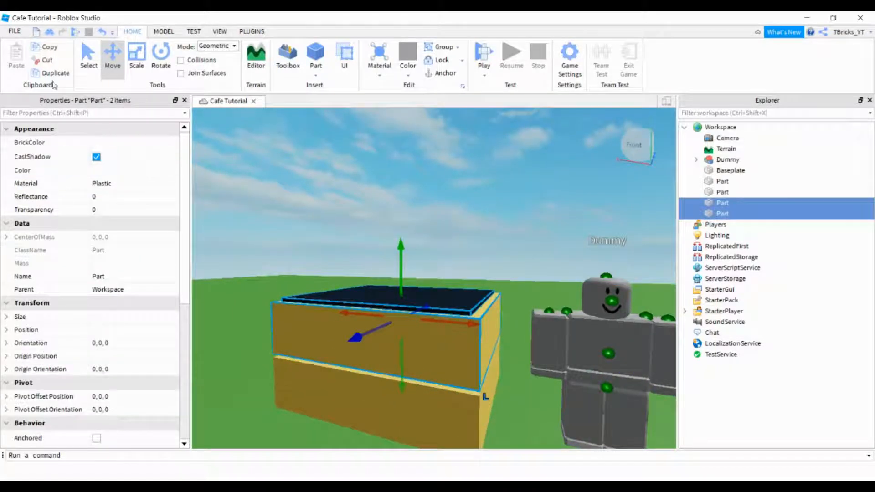
{"action": "left_click", "coordinate": [50, 73]}
{"action": "left_click_drag", "start_coordinate": [399, 258], "coordinate": [396, 200]}
{"action": "scroll", "coordinate": [437, 242], "scroll_direction": "down", "scroll_amount": 3}
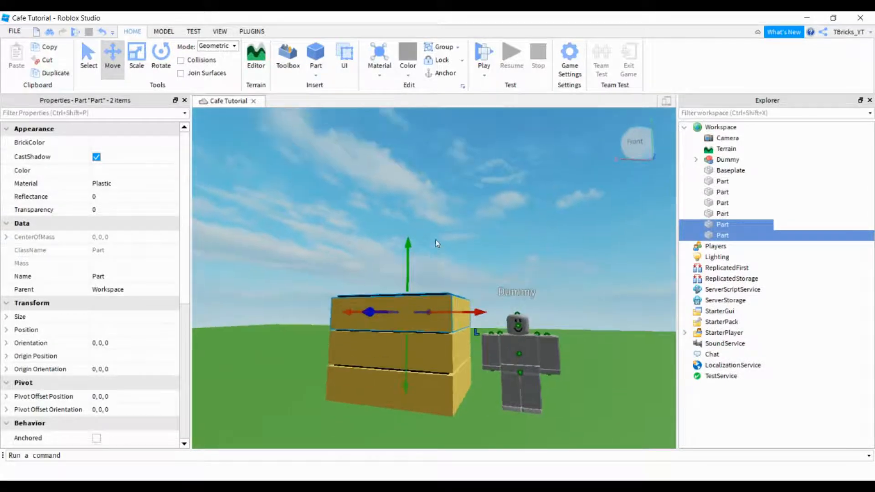
Step: Add three more duplicates of the block and slab pair to bring the stack to six layers
{"action": "left_click", "coordinate": [50, 73]}
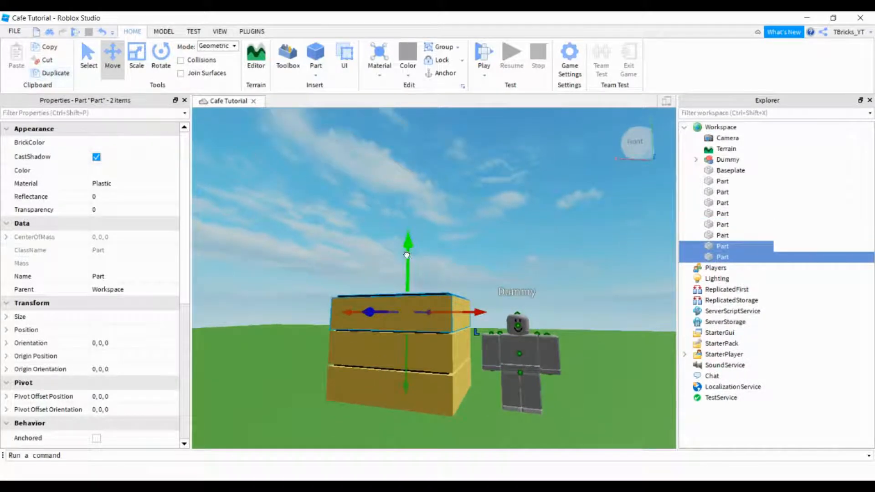
{"action": "left_click_drag", "start_coordinate": [412, 257], "coordinate": [412, 177]}
{"action": "left_click", "coordinate": [51, 73]}
{"action": "left_click", "coordinate": [50, 73]}
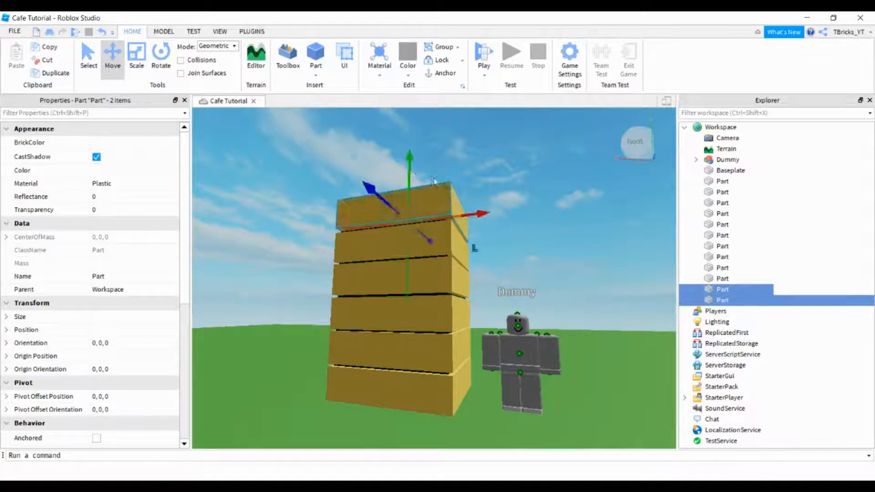
Step: Select the topmost orange block with its black slab and adjust the pair's height on the stack
{"action": "left_click", "coordinate": [479, 182]}
{"action": "scroll", "coordinate": [479, 183], "scroll_direction": "up", "scroll_amount": 3}
{"action": "right_click_drag", "start_coordinate": [479, 182], "coordinate": [479, 209]}
{"action": "scroll", "coordinate": [445, 209], "scroll_direction": "down", "scroll_amount": 3}
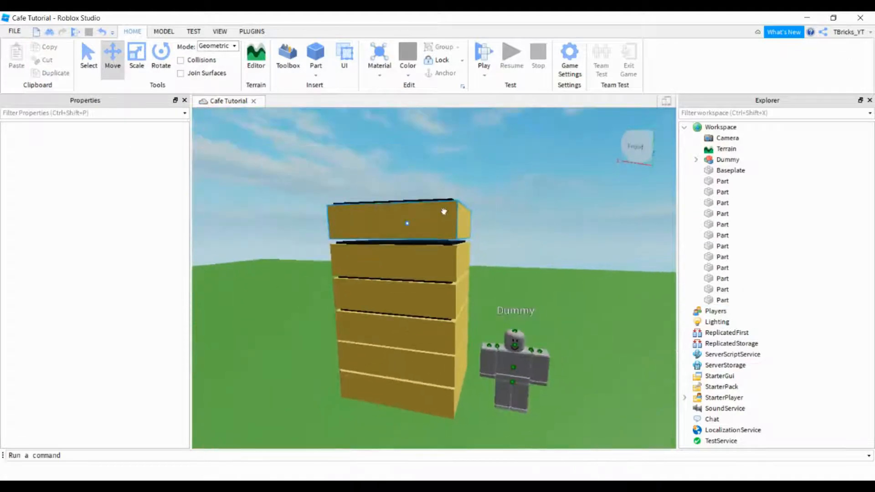
{"action": "left_click", "coordinate": [444, 211]}
{"action": "left_click", "coordinate": [442, 200]}
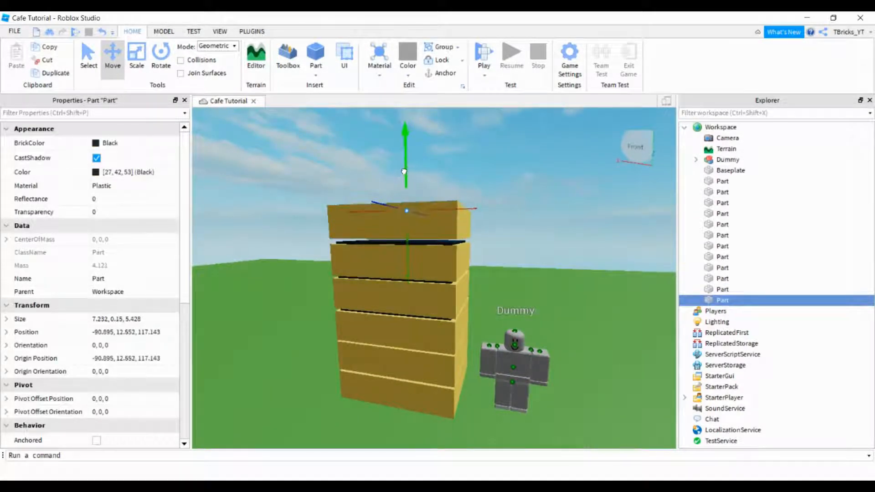
{"action": "right_click_drag", "start_coordinate": [441, 187], "coordinate": [440, 188]}
{"action": "scroll", "coordinate": [441, 187], "scroll_direction": "up", "scroll_amount": 4}
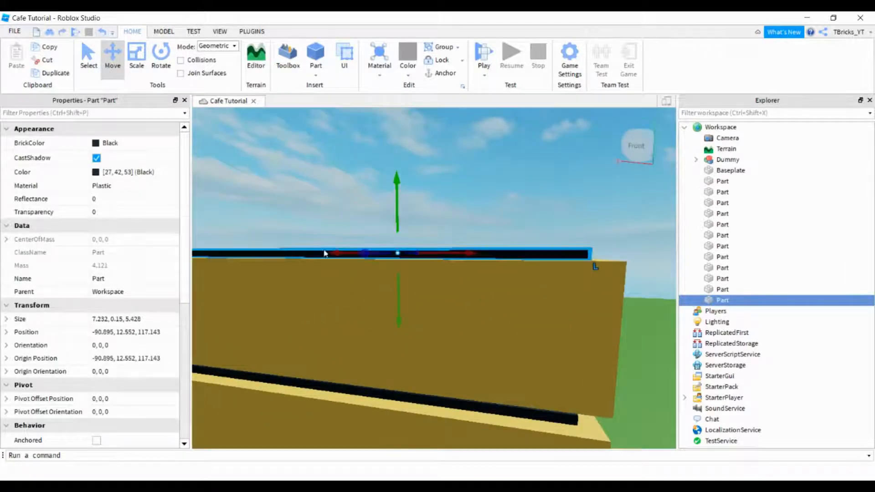
{"action": "left_click", "coordinate": [328, 289], "text": "ctrl"}
{"action": "left_click_drag", "start_coordinate": [396, 225], "coordinate": [398, 228]}
{"action": "scroll", "coordinate": [398, 228], "scroll_direction": "down", "scroll_amount": 4}
Step: Try capping the stack with a seventh orange block duplicated from the top one
{"action": "left_click", "coordinate": [448, 237]}
{"action": "left_click", "coordinate": [459, 292]}
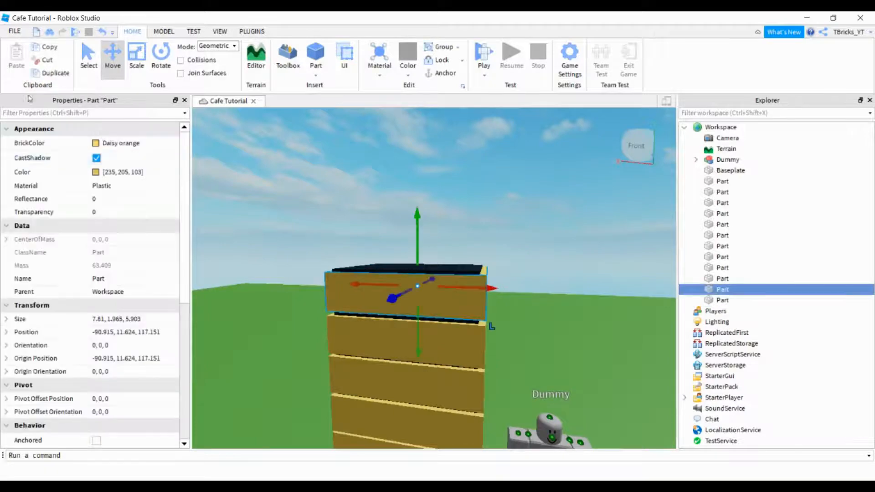
{"action": "left_click", "coordinate": [55, 73]}
{"action": "left_click_drag", "start_coordinate": [415, 195], "coordinate": [415, 185]}
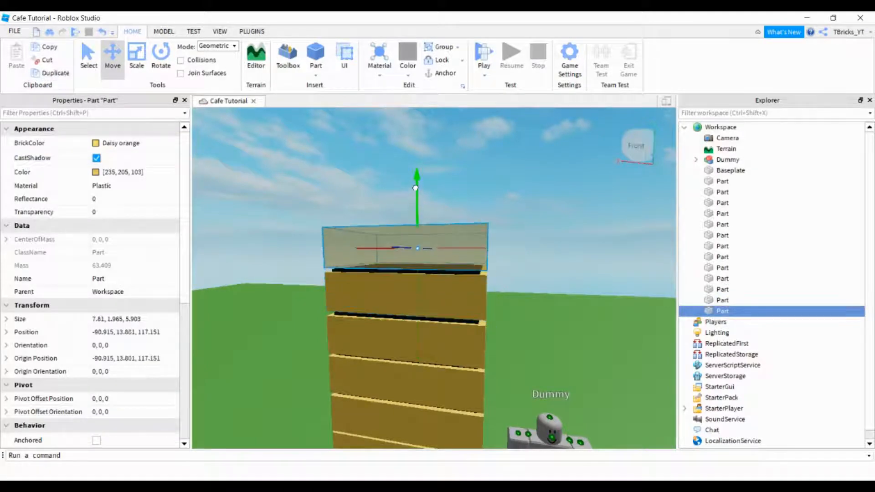
{"action": "key", "text": "d"}
{"action": "right_click_drag", "start_coordinate": [481, 206], "coordinate": [483, 207]}
{"action": "key", "text": "w"}
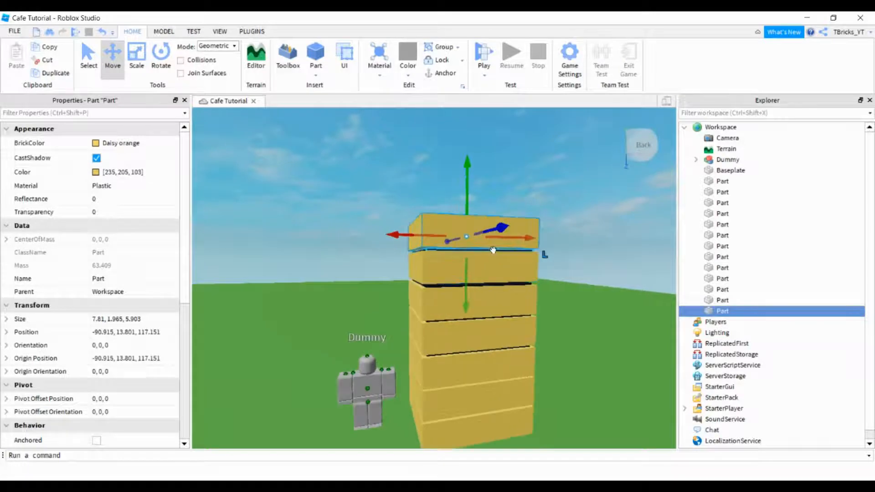
{"action": "key", "text": "Delete"}
Step: Delete the black slab from the top of the stack and lower the top orange block closer to the layer beneath
{"action": "left_click", "coordinate": [473, 250]}
{"action": "key", "text": "Delete"}
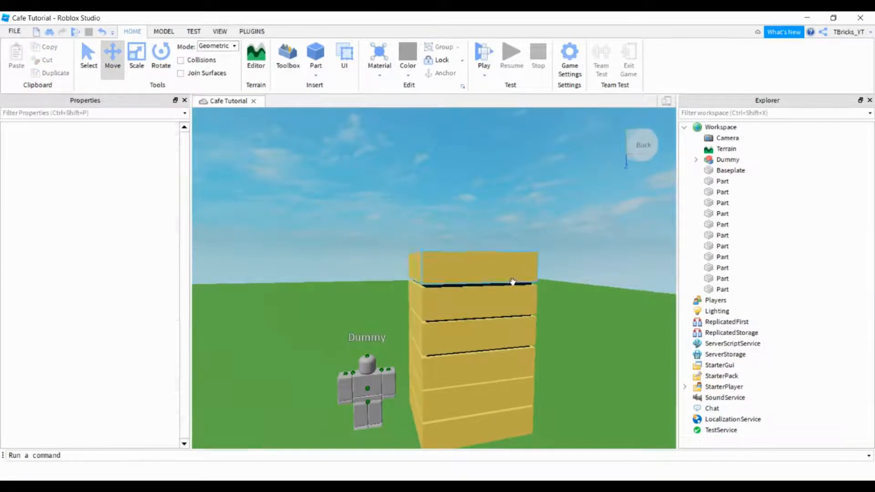
{"action": "right_click_drag", "start_coordinate": [512, 281], "coordinate": [518, 285]}
{"action": "scroll", "coordinate": [517, 285], "scroll_direction": "down", "scroll_amount": 3}
{"action": "scroll", "coordinate": [518, 286], "scroll_direction": "up", "scroll_amount": 3}
{"action": "right_click_drag", "start_coordinate": [356, 249], "coordinate": [465, 277]}
{"action": "scroll", "coordinate": [457, 282], "scroll_direction": "down", "scroll_amount": 3}
{"action": "scroll", "coordinate": [457, 282], "scroll_direction": "up", "scroll_amount": 3}
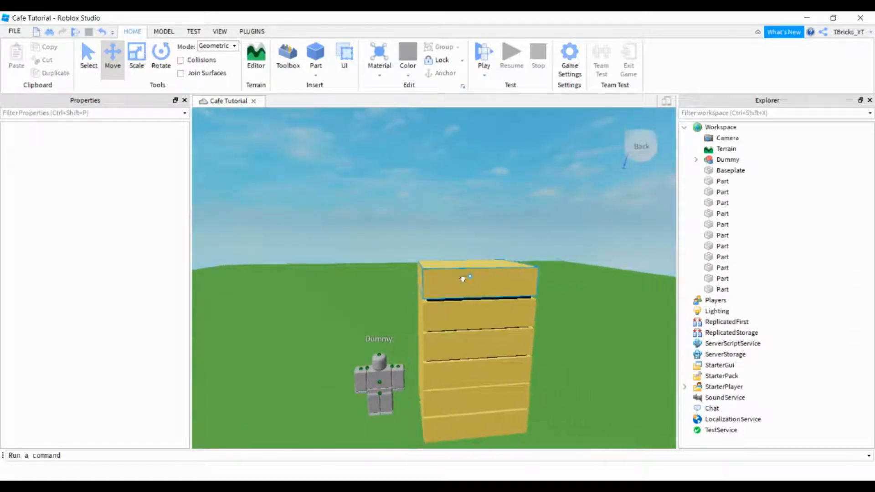
{"action": "left_click", "coordinate": [464, 277]}
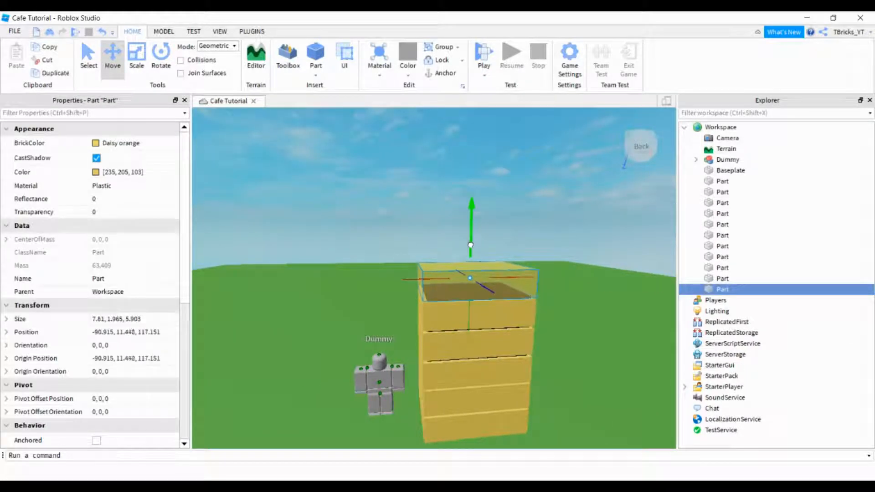
{"action": "left_click_drag", "start_coordinate": [470, 244], "coordinate": [470, 243]}
{"action": "left_click", "coordinate": [543, 226]}
Step: Select all six orange blocks in the stack and set their BrickColor to Institutional white
{"action": "right_click_drag", "start_coordinate": [543, 226], "coordinate": [467, 199]}
{"action": "scroll", "coordinate": [543, 226], "scroll_direction": "up", "scroll_amount": 3}
{"action": "left_click", "coordinate": [467, 198]}
{"action": "left_click", "coordinate": [461, 233], "text": "ctrl"}
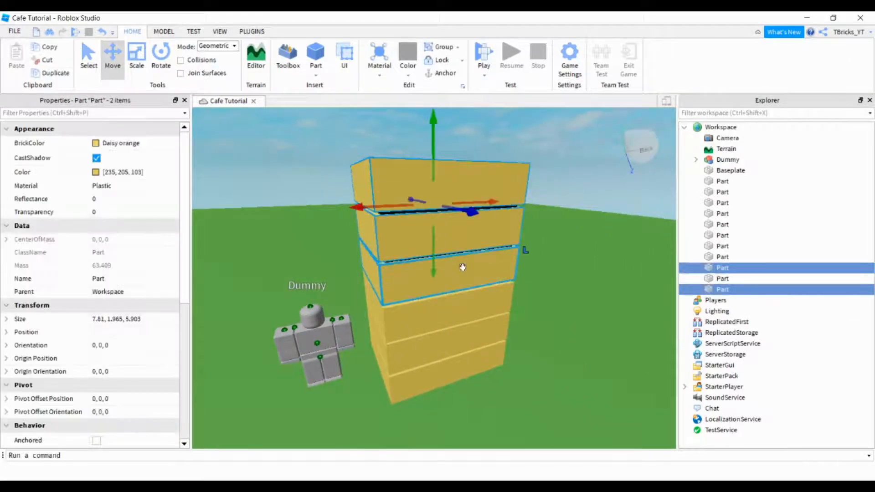
{"action": "left_click", "coordinate": [463, 285], "text": "ctrl"}
{"action": "left_click", "coordinate": [465, 302], "text": "ctrl"}
{"action": "left_click", "coordinate": [478, 359], "text": "ctrl"}
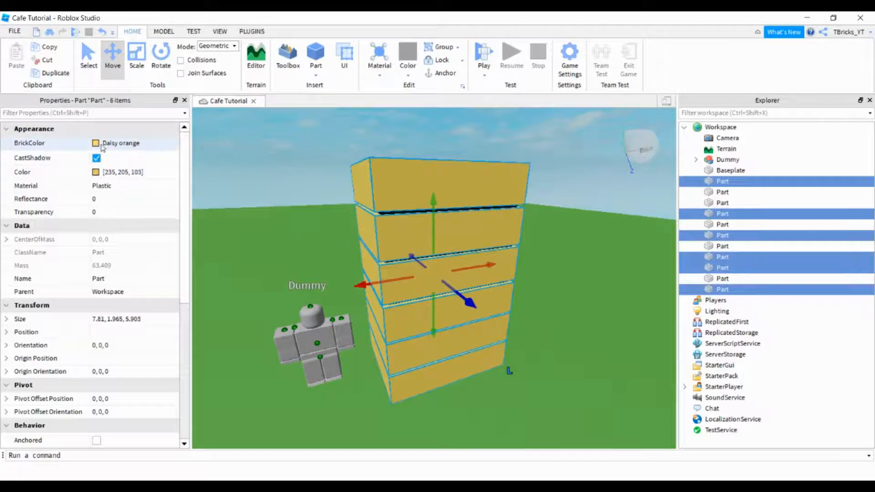
{"action": "key", "text": "ctrl+z"}
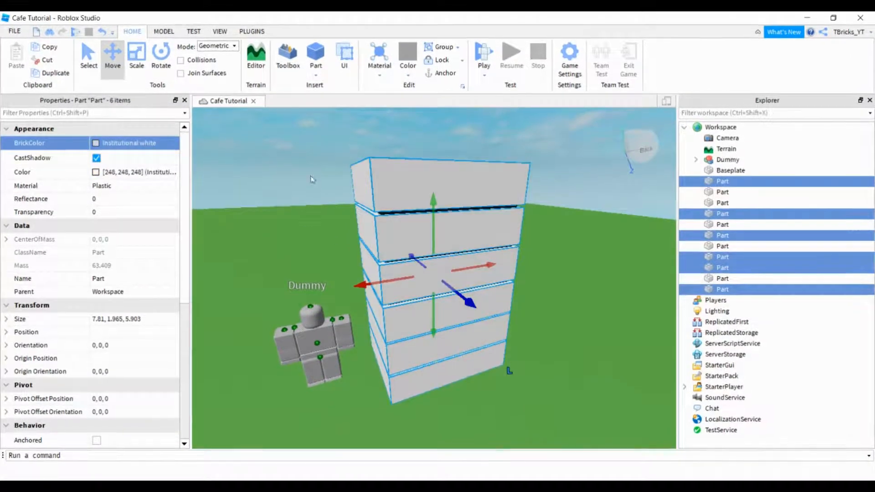
{"action": "scroll", "coordinate": [484, 209], "scroll_direction": "up", "scroll_amount": 5}
{"action": "scroll", "coordinate": [569, 262], "scroll_direction": "up", "scroll_amount": 5}
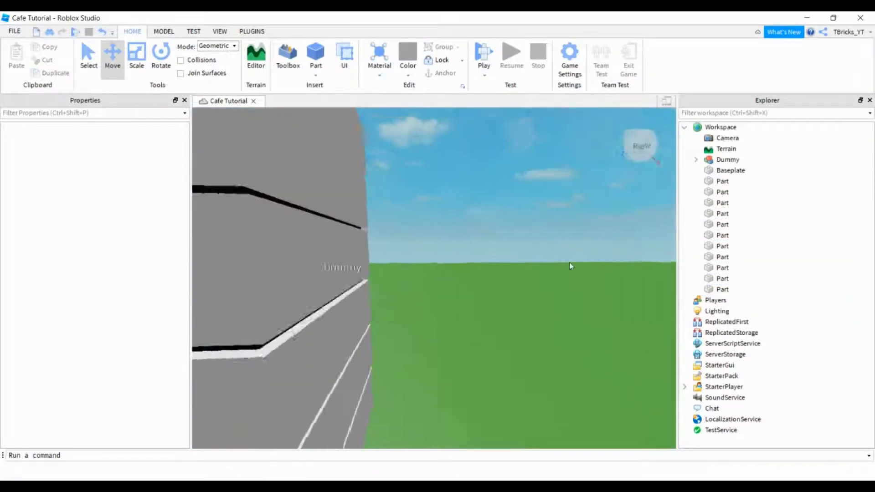
Step: Select all six white blocks together, leaving the black slabs between them unselected
{"action": "scroll", "coordinate": [569, 262], "scroll_direction": "down", "scroll_amount": 8}
{"action": "scroll", "coordinate": [570, 262], "scroll_direction": "up", "scroll_amount": 4}
{"action": "scroll", "coordinate": [569, 265], "scroll_direction": "down", "scroll_amount": 5}
{"action": "left_click", "coordinate": [337, 226]}
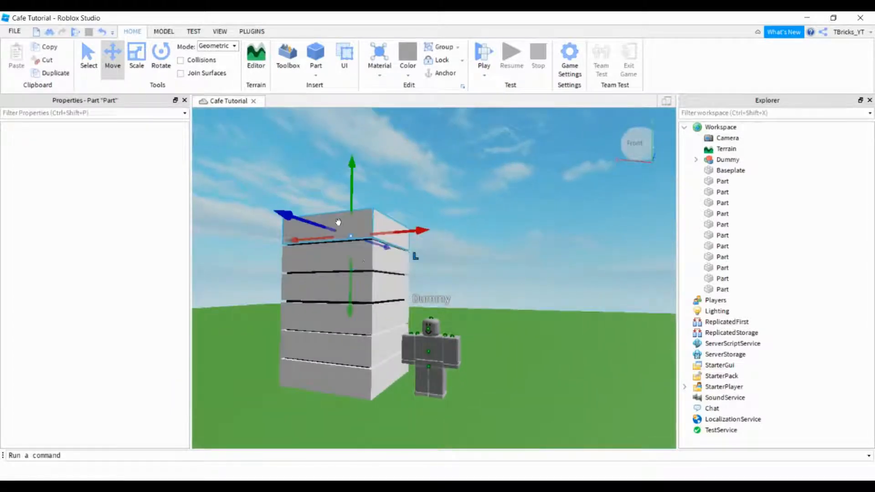
{"action": "left_click", "coordinate": [371, 292], "text": "ctrl"}
{"action": "left_click", "coordinate": [376, 310], "text": "ctrl"}
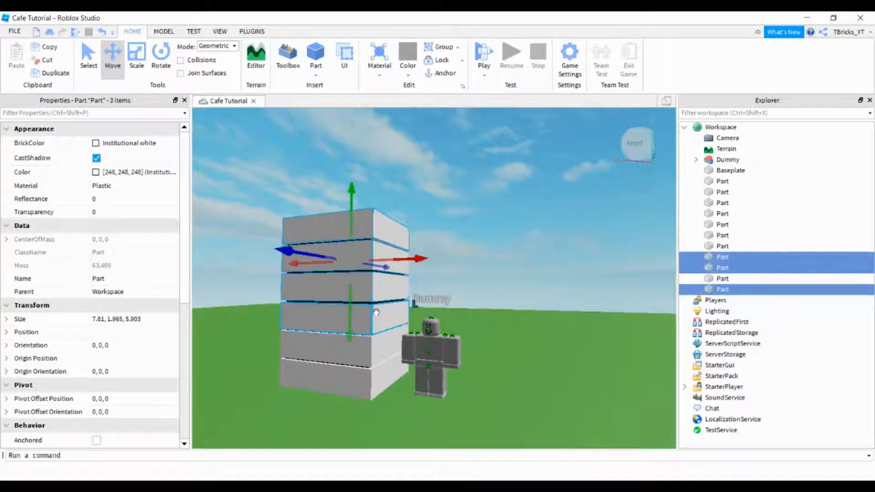
{"action": "left_click", "coordinate": [377, 315], "text": "ctrl"}
{"action": "left_click", "coordinate": [381, 357], "text": "ctrl"}
{"action": "left_click", "coordinate": [379, 378], "text": "ctrl"}
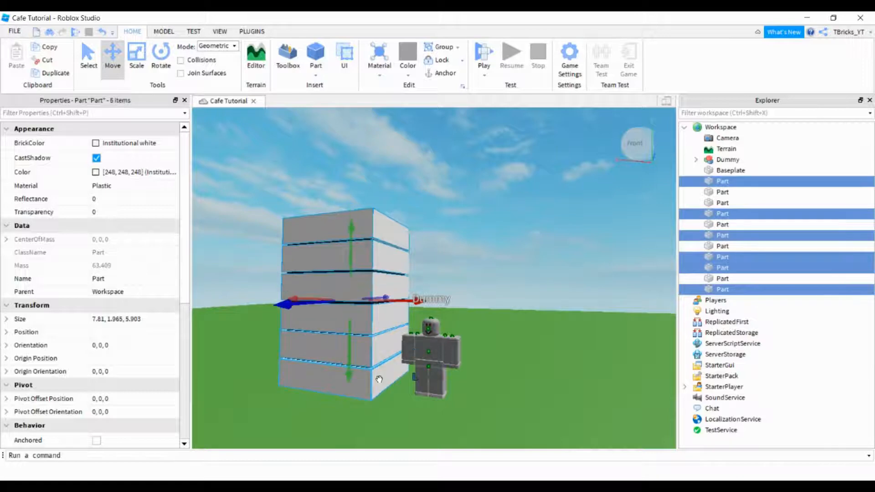
Step: Try the Granite and Marble materials on the six white blocks
{"action": "left_click", "coordinate": [109, 187]}
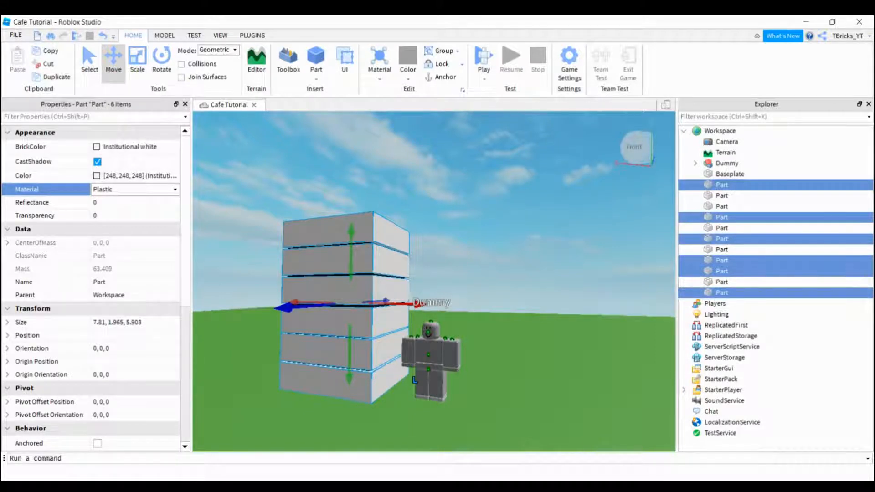
{"action": "scroll", "coordinate": [128, 196], "scroll_direction": "up", "scroll_amount": 2}
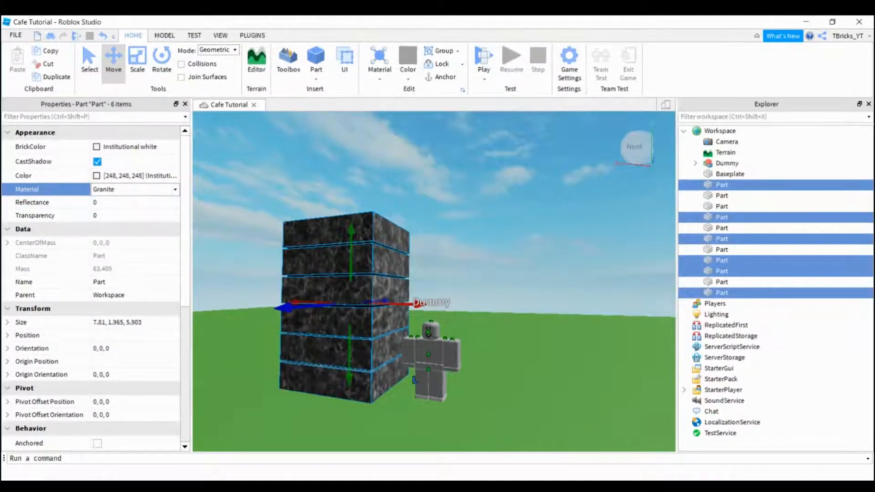
{"action": "scroll", "coordinate": [127, 189], "scroll_direction": "down", "scroll_amount": 3}
{"action": "scroll", "coordinate": [530, 230], "scroll_direction": "up", "scroll_amount": 5}
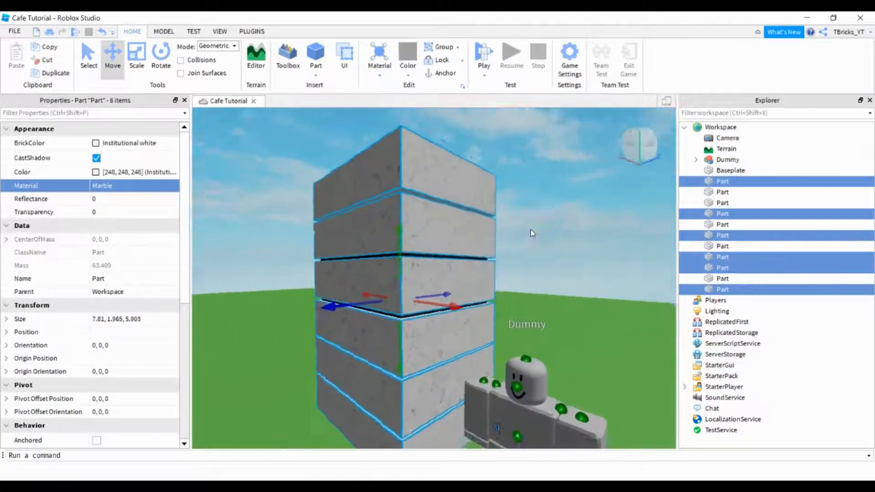
Step: Set the colour of the six blocks to pure white, RGB 255, 255, 255
{"action": "left_click", "coordinate": [91, 143]}
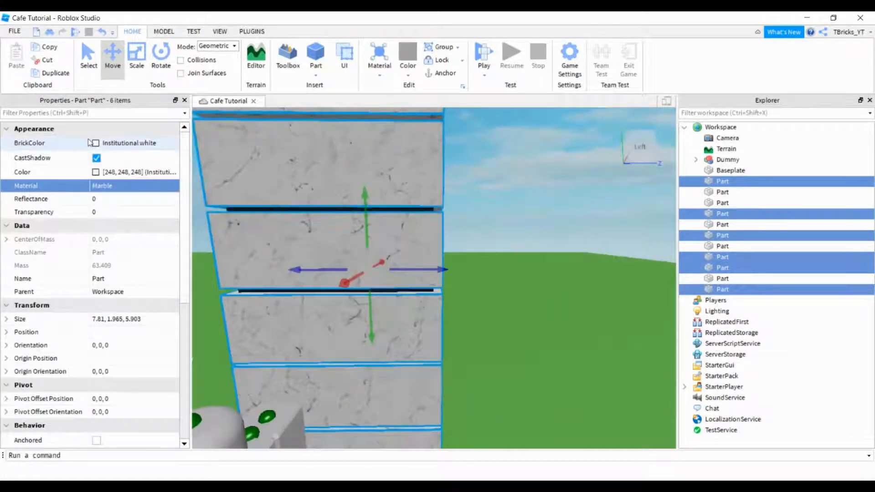
{"action": "scroll", "coordinate": [132, 146], "scroll_direction": "down", "scroll_amount": 1}
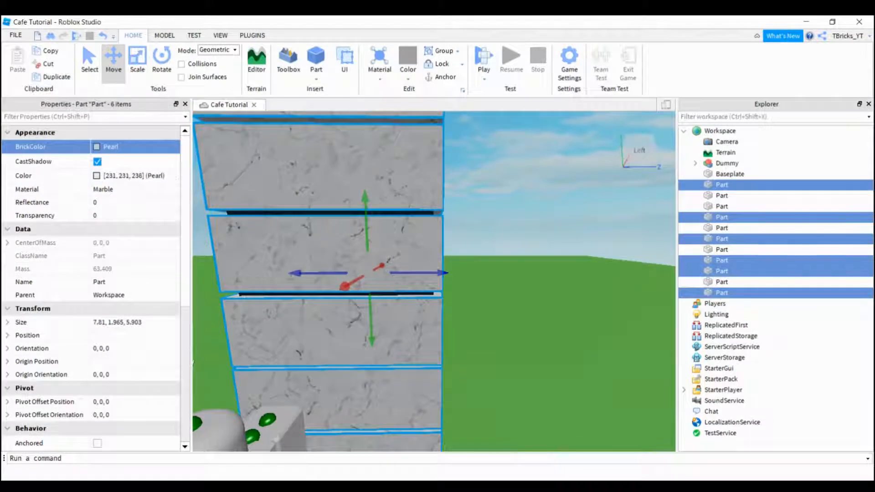
{"action": "scroll", "coordinate": [132, 146], "scroll_direction": "up", "scroll_amount": 1}
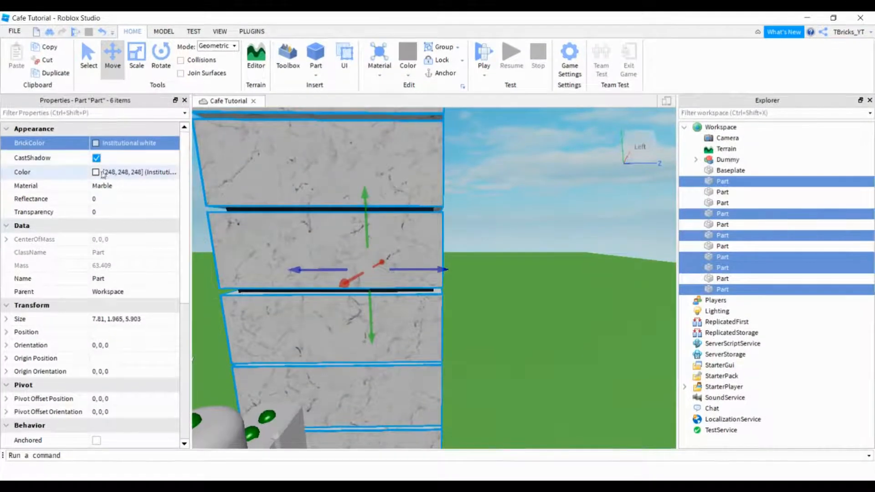
{"action": "left_click", "coordinate": [103, 175]}
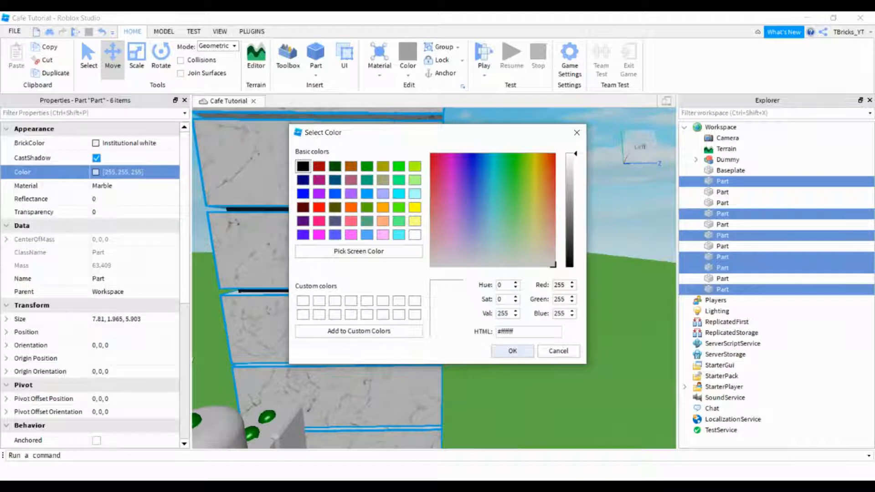
{"action": "key", "text": "Return"}
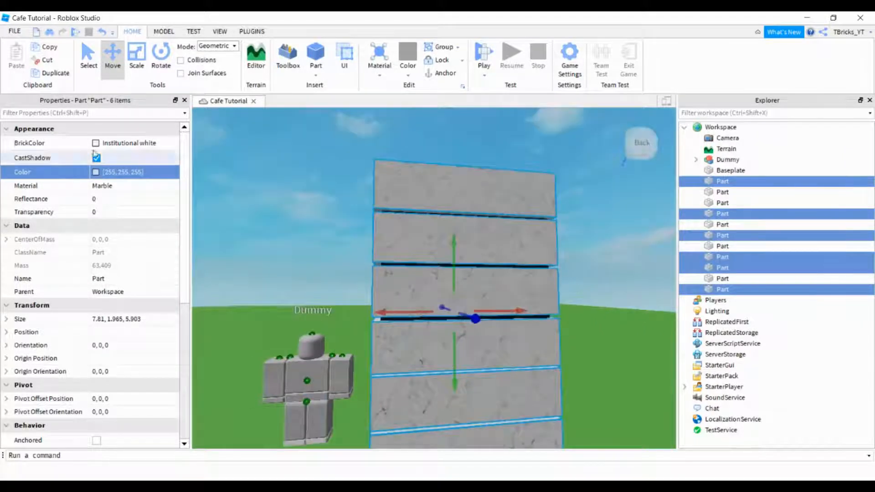
Step: Set the material of the six white blocks to Plastic and deselect them
{"action": "left_click", "coordinate": [105, 185]}
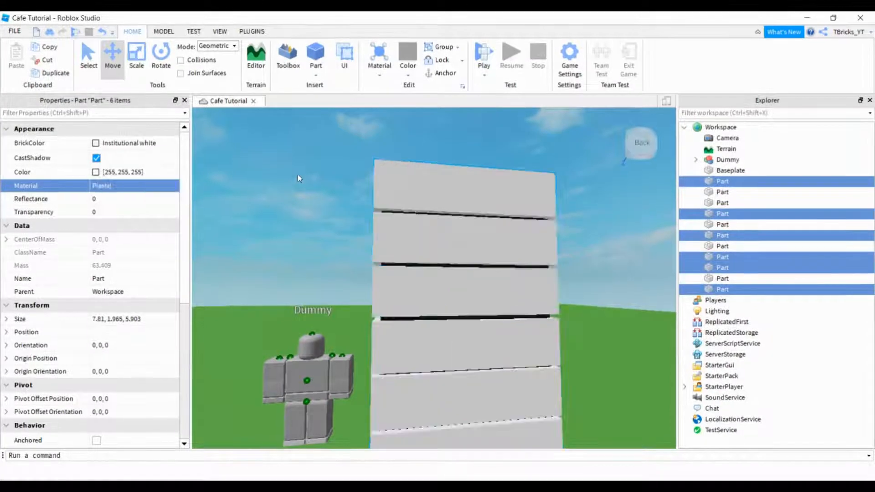
{"action": "left_click", "coordinate": [297, 174]}
{"action": "right_click_drag", "start_coordinate": [297, 174], "coordinate": [451, 204]}
{"action": "scroll", "coordinate": [473, 262], "scroll_direction": "up", "scroll_amount": 5}
{"action": "scroll", "coordinate": [488, 264], "scroll_direction": "up", "scroll_amount": 10}
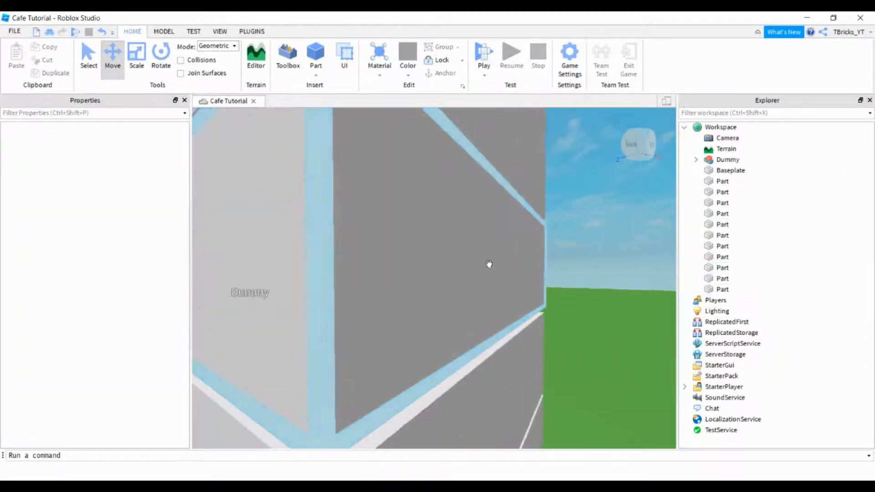
{"action": "scroll", "coordinate": [489, 265], "scroll_direction": "down", "scroll_amount": 10}
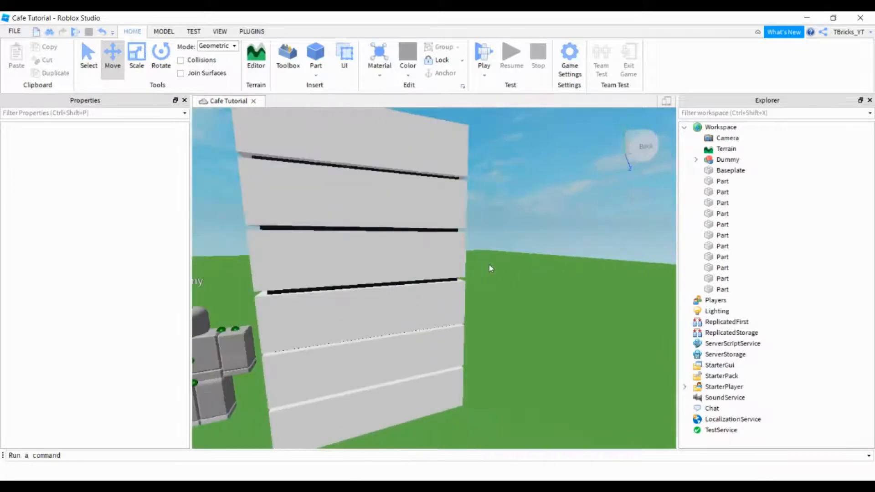
Step: Select every white block and black slab in the stack and change their shared material
{"action": "left_click", "coordinate": [723, 182]}
{"action": "left_click", "coordinate": [725, 290], "text": "shift"}
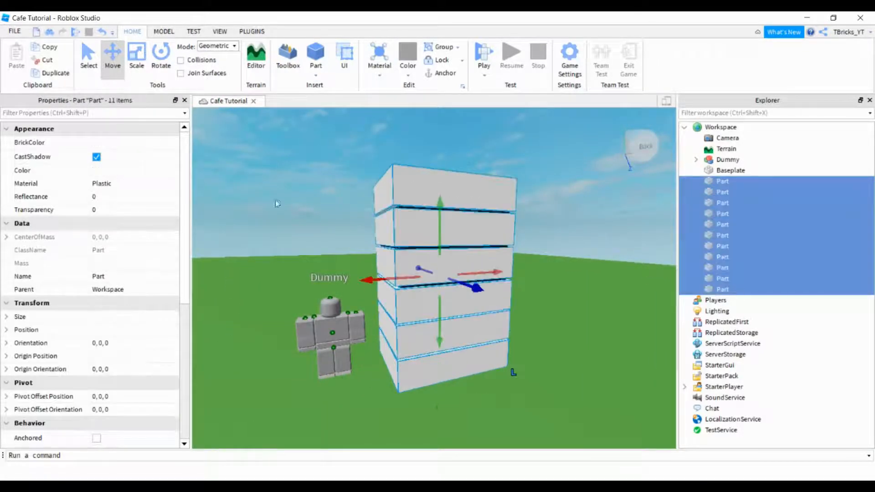
{"action": "left_click", "coordinate": [120, 185]}
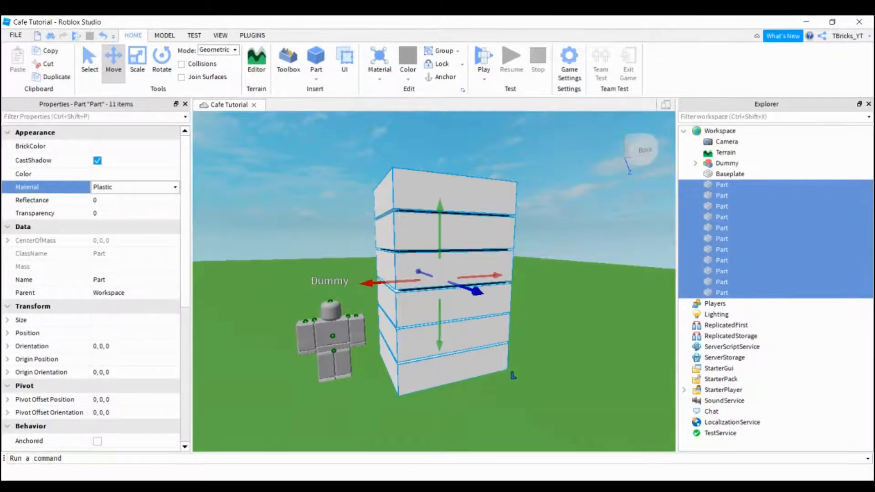
{"action": "left_click", "coordinate": [134, 187]}
{"action": "left_click", "coordinate": [475, 185]}
Step: Examine the white stack up close and from several sides, checking the blocks and the gaps between them
{"action": "scroll", "coordinate": [476, 186], "scroll_direction": "up", "scroll_amount": 10}
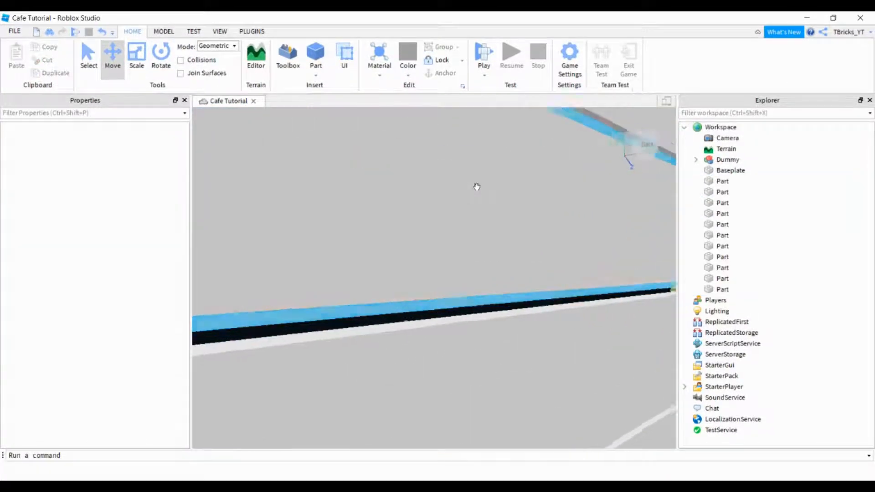
{"action": "scroll", "coordinate": [476, 186], "scroll_direction": "down", "scroll_amount": 10}
{"action": "right_click_drag", "start_coordinate": [490, 150], "coordinate": [503, 197]}
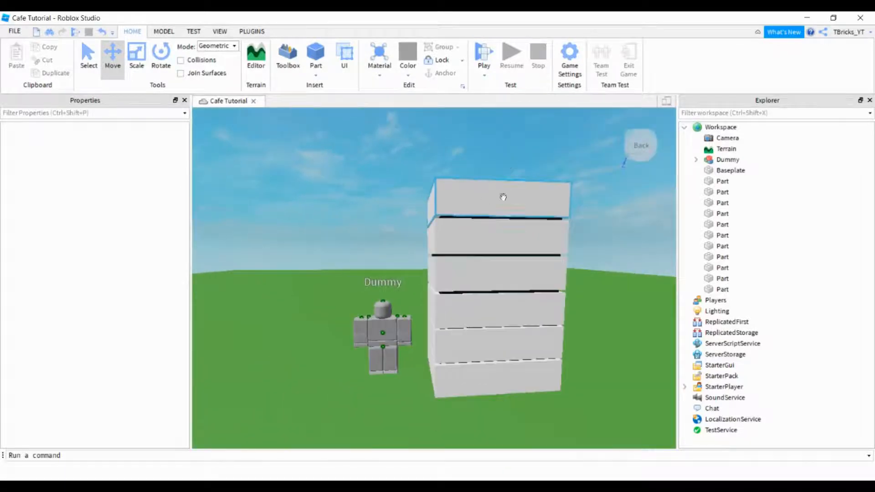
{"action": "scroll", "coordinate": [498, 228], "scroll_direction": "up", "scroll_amount": 6}
{"action": "middle_click_drag", "start_coordinate": [498, 226], "coordinate": [478, 288]}
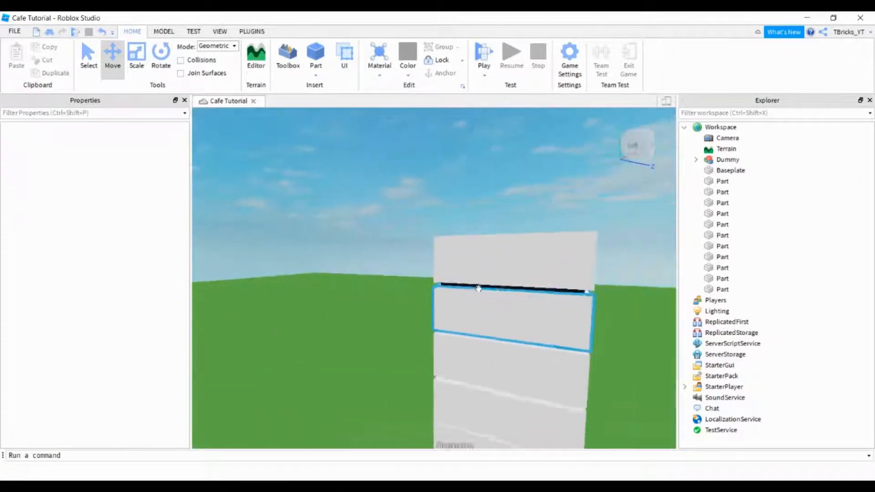
{"action": "scroll", "coordinate": [478, 288], "scroll_direction": "down", "scroll_amount": 5}
{"action": "right_click_drag", "start_coordinate": [477, 287], "coordinate": [309, 236]}
{"action": "scroll", "coordinate": [451, 255], "scroll_direction": "up", "scroll_amount": 6}
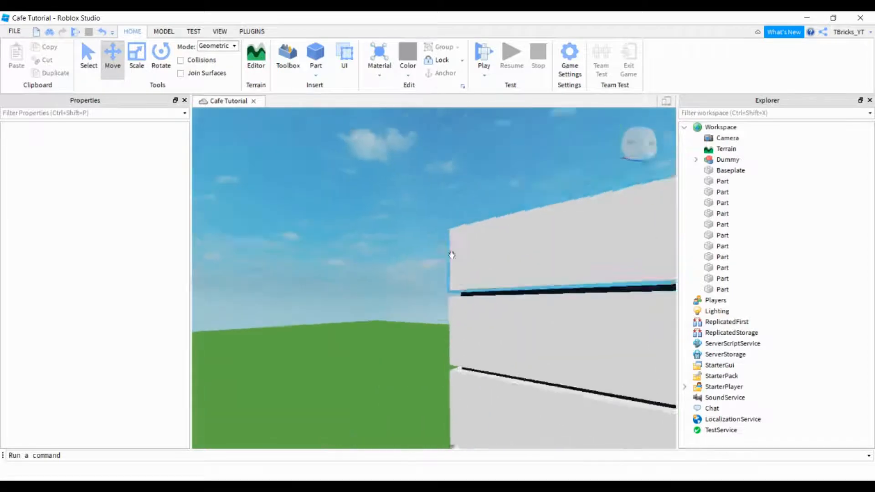
{"action": "scroll", "coordinate": [451, 255], "scroll_direction": "down", "scroll_amount": 5}
{"action": "right_click_drag", "start_coordinate": [451, 254], "coordinate": [355, 191]}
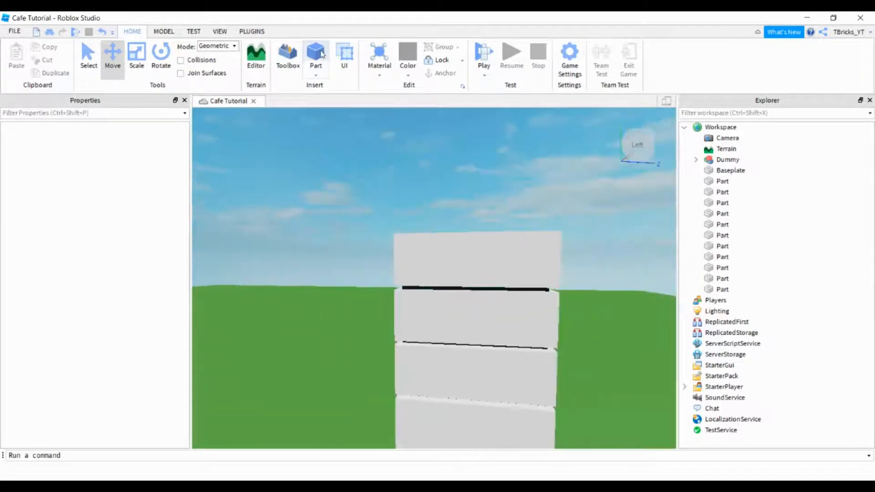
Step: Insert a new part against a narrow side of the top block and thin it to a panel about 0.1 studs thick
{"action": "left_click", "coordinate": [316, 53]}
{"action": "left_click_drag", "start_coordinate": [399, 209], "coordinate": [424, 262]}
{"action": "left_click", "coordinate": [137, 55]}
{"action": "right_click_drag", "start_coordinate": [425, 262], "coordinate": [509, 235]}
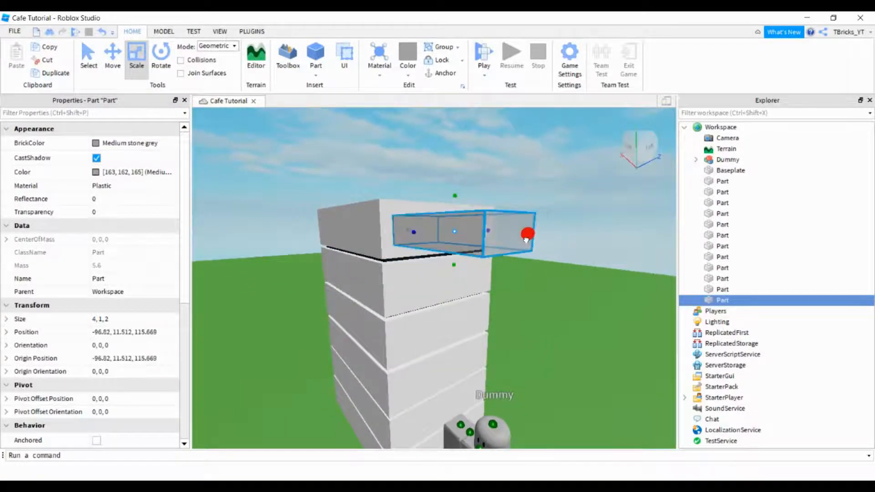
{"action": "left_click_drag", "start_coordinate": [527, 233], "coordinate": [432, 228]}
{"action": "right_click_drag", "start_coordinate": [425, 227], "coordinate": [445, 234]}
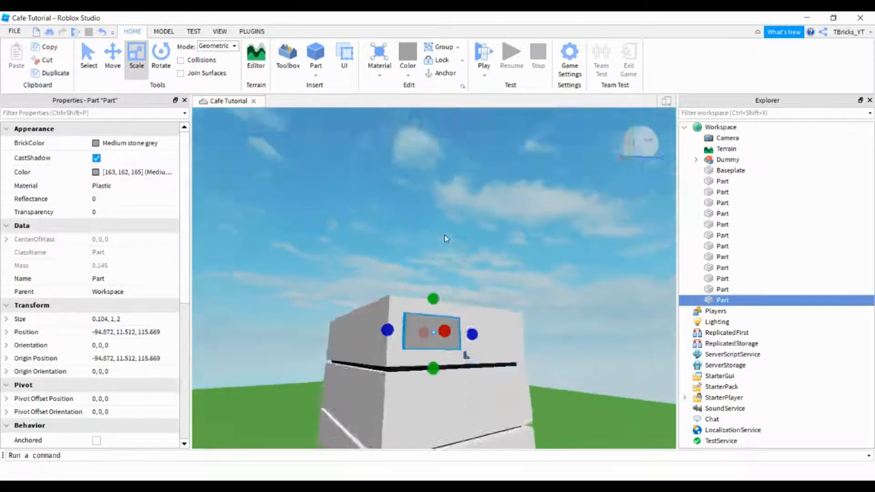
Step: Enlarge the thin panel across the block's side face to about 1.65 studs high and 5.35 studs wide
{"action": "scroll", "coordinate": [444, 234], "scroll_direction": "up", "scroll_amount": 3}
{"action": "left_click_drag", "start_coordinate": [444, 316], "coordinate": [443, 295]}
{"action": "left_click_drag", "start_coordinate": [365, 363], "coordinate": [345, 363]}
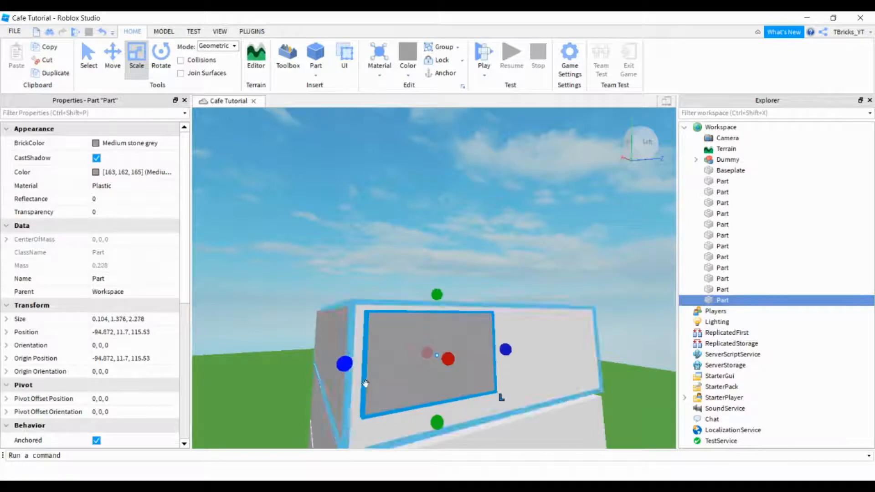
{"action": "left_click_drag", "start_coordinate": [440, 424], "coordinate": [438, 443]}
{"action": "key", "text": "d"}
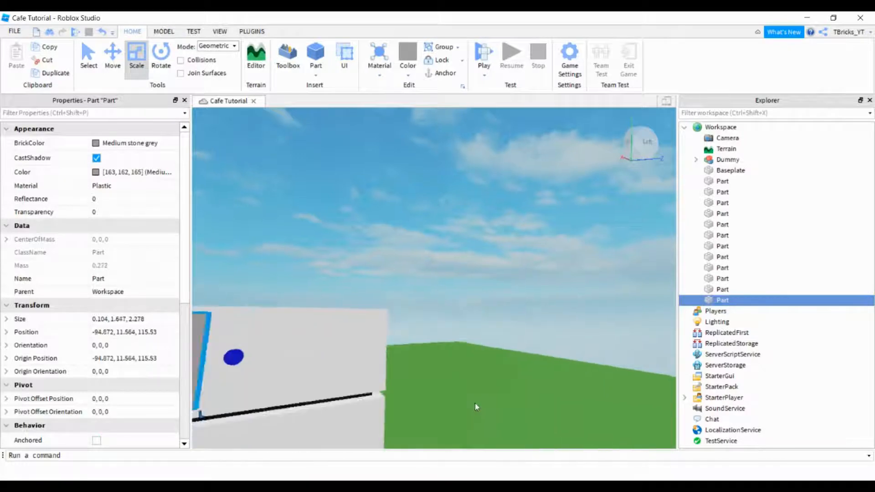
{"action": "key", "text": "d"}
{"action": "right_click_drag", "start_coordinate": [373, 344], "coordinate": [345, 342]}
{"action": "left_click_drag", "start_coordinate": [287, 339], "coordinate": [393, 338]}
{"action": "right_click_drag", "start_coordinate": [394, 338], "coordinate": [477, 326]}
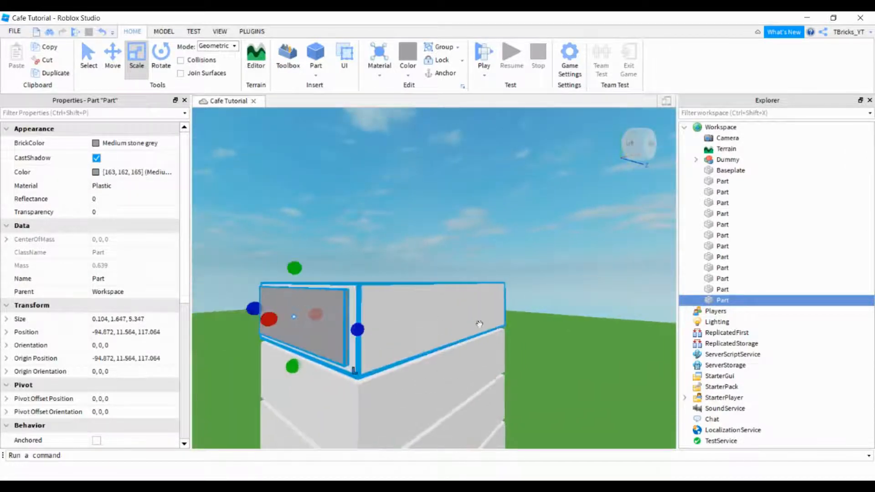
Step: Set the BrickColor of the thin panel on the top block to Black
{"action": "left_click", "coordinate": [448, 316]}
{"action": "left_click", "coordinate": [322, 332]}
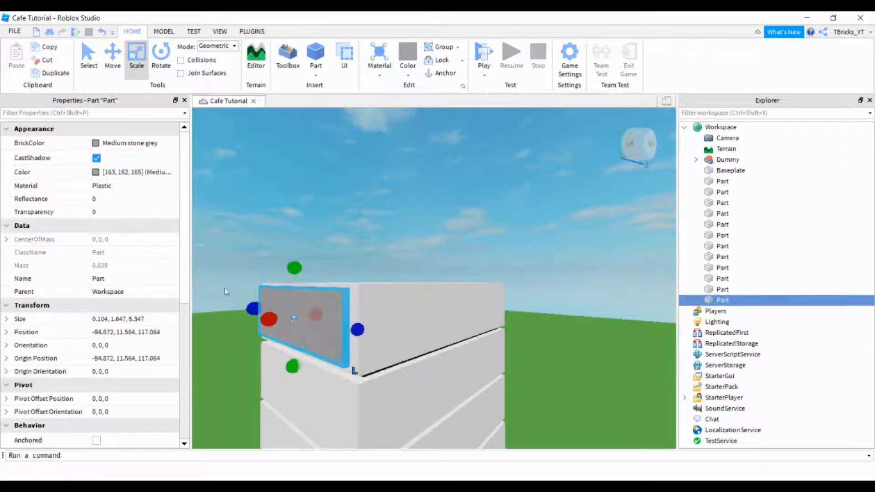
{"action": "left_click", "coordinate": [93, 144]}
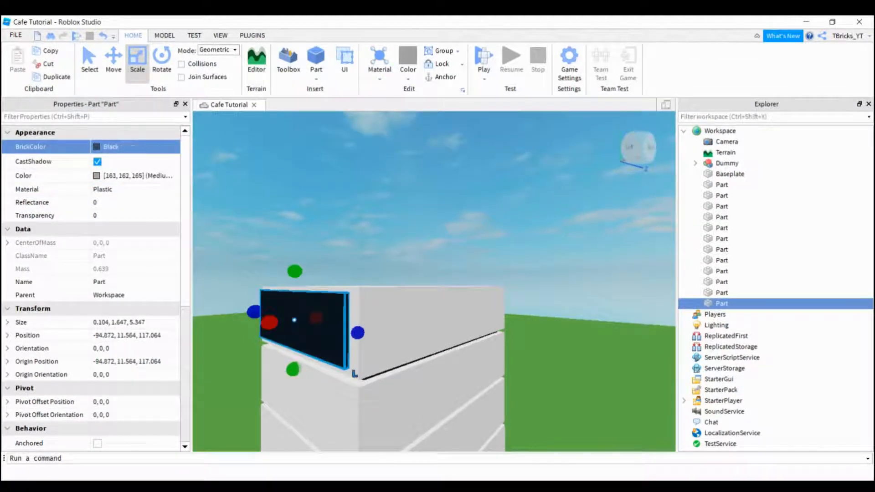
{"action": "left_click", "coordinate": [166, 340]}
Step: Select the top white block together with its black panel and duplicate the pair, ready for moving
{"action": "left_click", "coordinate": [403, 312], "text": "ctrl"}
{"action": "right_click_drag", "start_coordinate": [480, 247], "coordinate": [455, 253]}
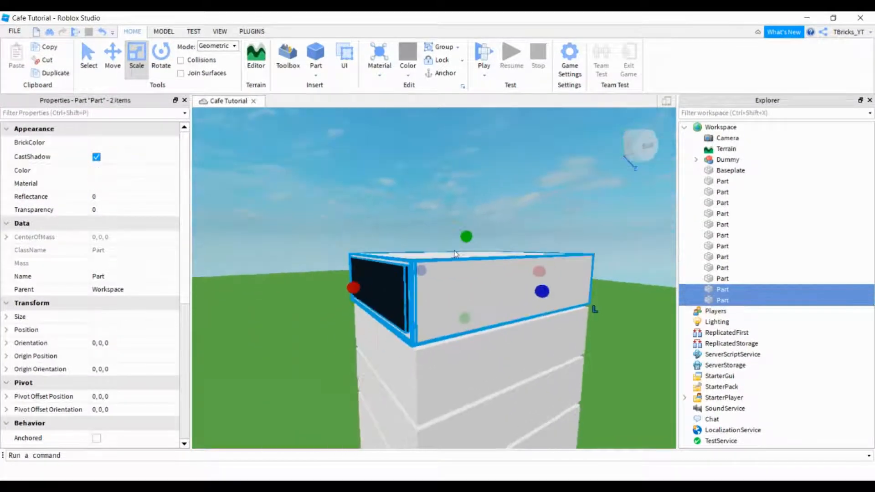
{"action": "left_click", "coordinate": [103, 66]}
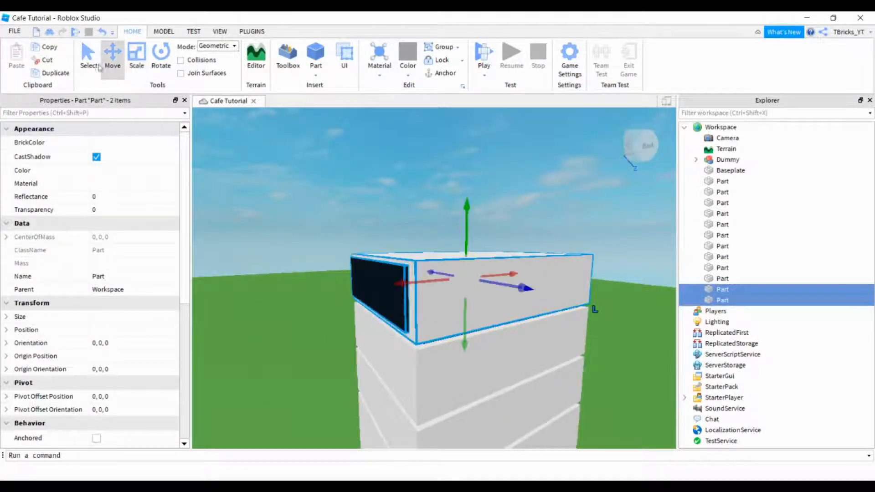
{"action": "left_click", "coordinate": [61, 78]}
{"action": "right_click_drag", "start_coordinate": [389, 152], "coordinate": [374, 182]}
{"action": "scroll", "coordinate": [389, 151], "scroll_direction": "down", "scroll_amount": 3}
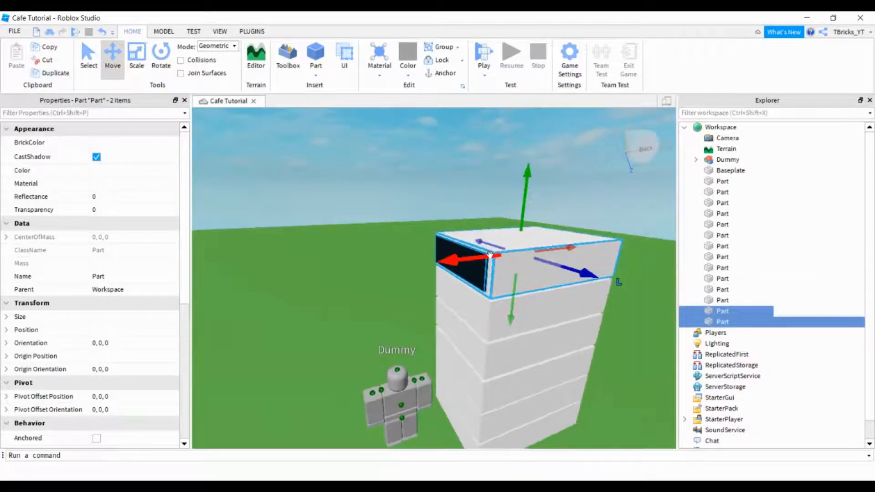
Step: Move the duplicated white block and black panel outward so they sit beside the column's top block
{"action": "left_click_drag", "start_coordinate": [490, 255], "coordinate": [340, 283]}
{"action": "key", "text": "a"}
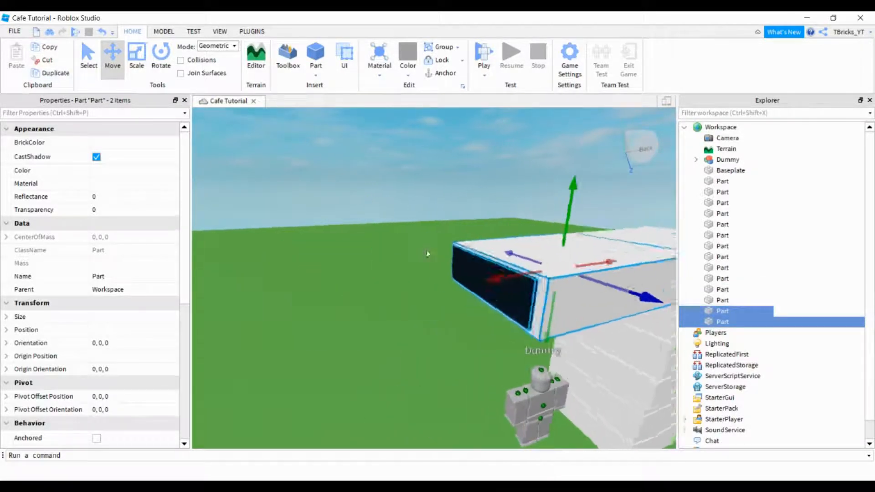
{"action": "key", "text": "s"}
Step: Duplicate the block and panel pair again and place the copy at the outer end of the overhead row
{"action": "left_click", "coordinate": [52, 76]}
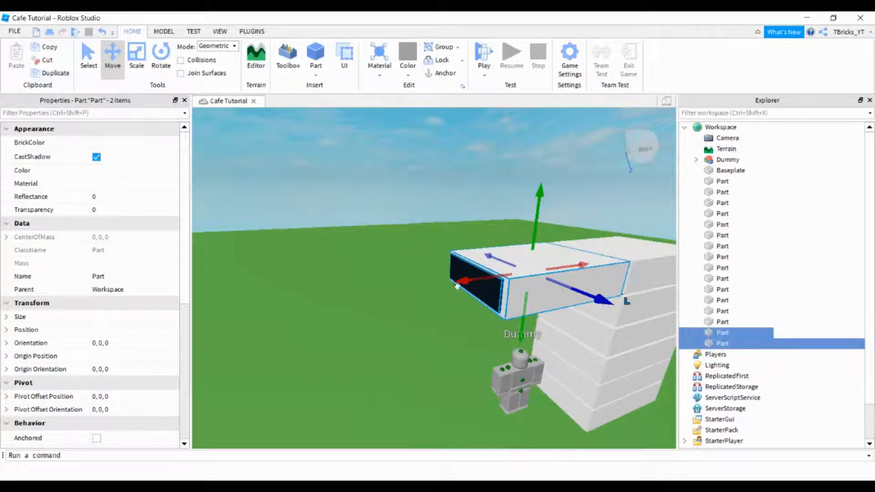
{"action": "left_click_drag", "start_coordinate": [467, 280], "coordinate": [312, 296]}
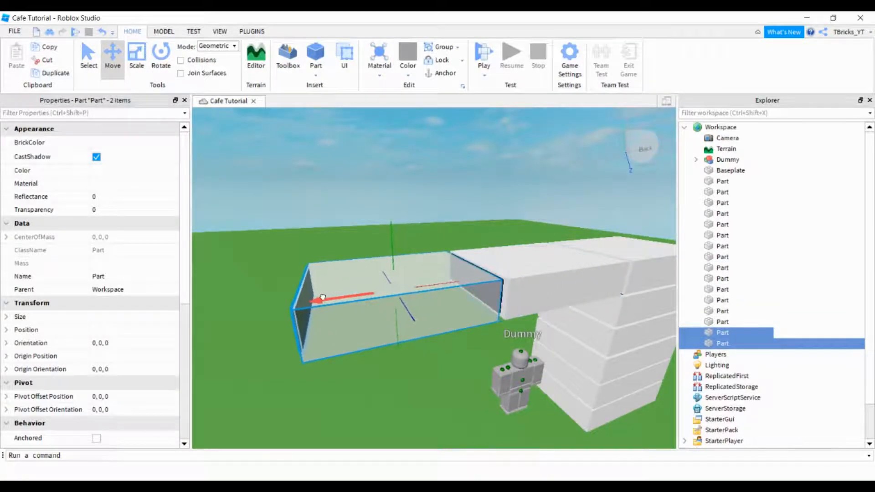
{"action": "key", "text": "s"}
{"action": "right_click_drag", "start_coordinate": [401, 290], "coordinate": [347, 290]}
{"action": "key", "text": "w"}
{"action": "key", "text": "a"}
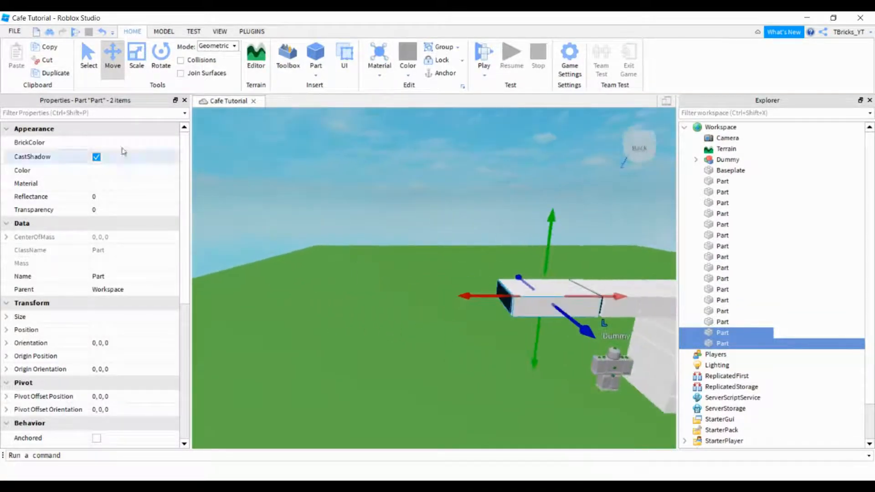
Step: Duplicate the end pair once more and move the copy outward as the third block of the overhead row
{"action": "left_click", "coordinate": [51, 74]}
{"action": "left_click_drag", "start_coordinate": [486, 297], "coordinate": [406, 298]}
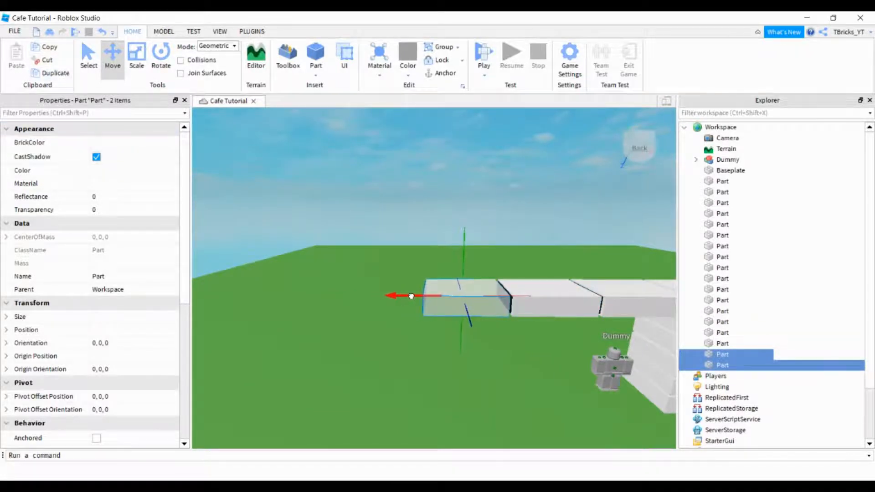
Step: Select the outermost block with its black panel and slide the pair along the row to sit flush against its neighbour
{"action": "left_click", "coordinate": [572, 151]}
{"action": "key", "text": "d"}
{"action": "key", "text": "w"}
{"action": "key", "text": "a"}
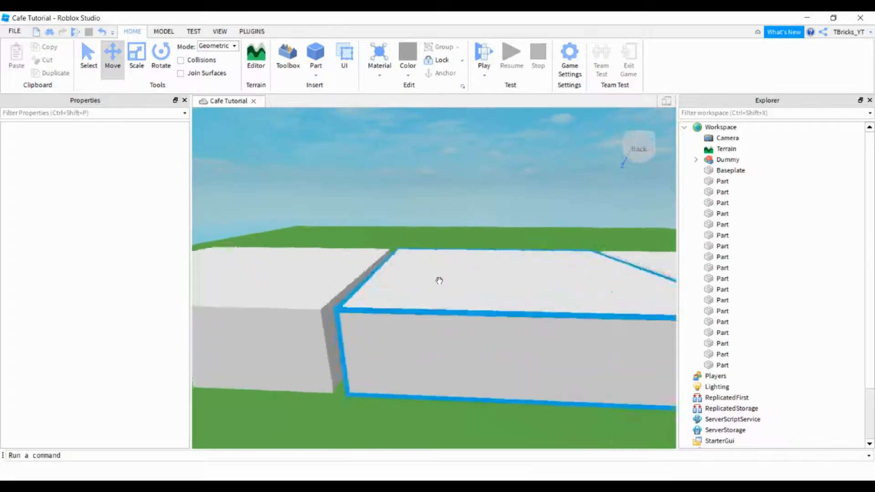
{"action": "left_click", "coordinate": [417, 290]}
{"action": "key", "text": "s"}
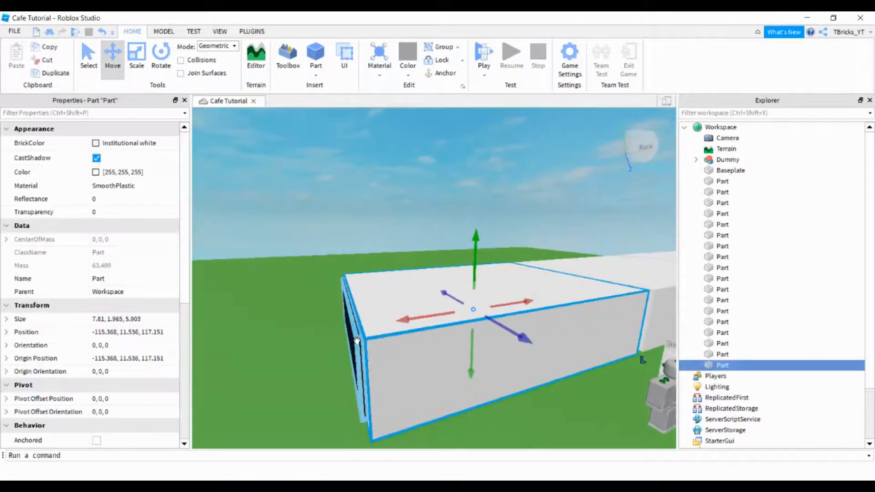
{"action": "left_click", "coordinate": [380, 334], "text": "ctrl"}
{"action": "key", "text": "d"}
{"action": "right_click_drag", "start_coordinate": [381, 334], "coordinate": [377, 277]}
{"action": "left_click_drag", "start_coordinate": [398, 290], "coordinate": [398, 289]}
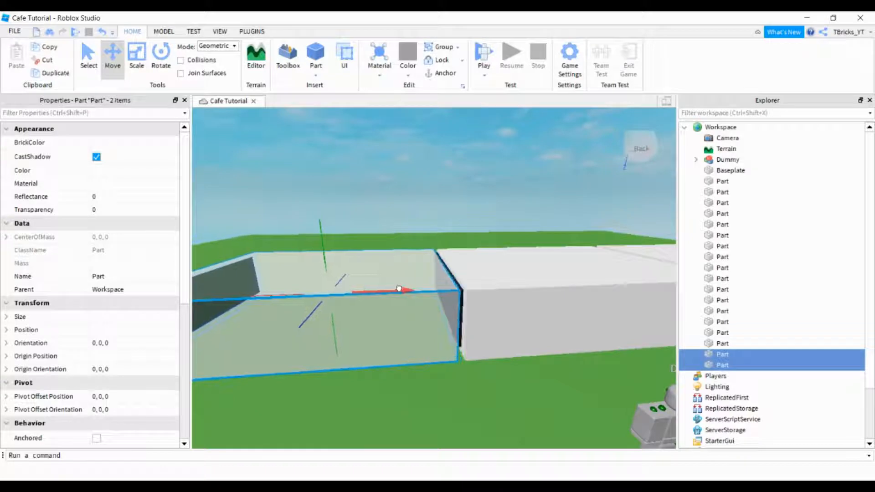
{"action": "left_click_drag", "start_coordinate": [399, 289], "coordinate": [398, 287]}
{"action": "key", "text": "d"}
{"action": "key", "text": "a"}
{"action": "right_click_drag", "start_coordinate": [400, 288], "coordinate": [412, 287]}
{"action": "key", "text": "s"}
{"action": "key", "text": "s"}
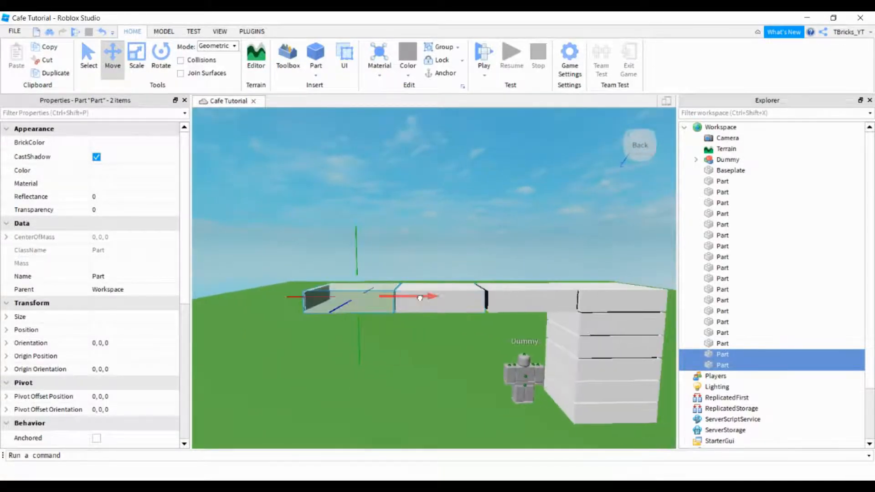
Step: Add the neighbouring block and its panel to the selection and slide all four parts snugly against the rest of the row
{"action": "key", "text": "w"}
{"action": "key", "text": "d"}
{"action": "key", "text": "a"}
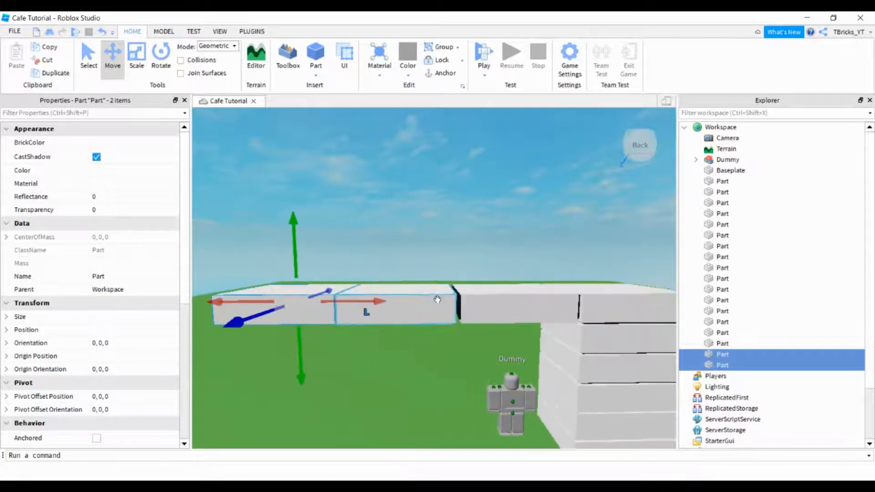
{"action": "left_click", "coordinate": [394, 315], "text": "ctrl"}
{"action": "key", "text": "a"}
{"action": "key", "text": "w"}
{"action": "right_click_drag", "start_coordinate": [404, 307], "coordinate": [422, 308]}
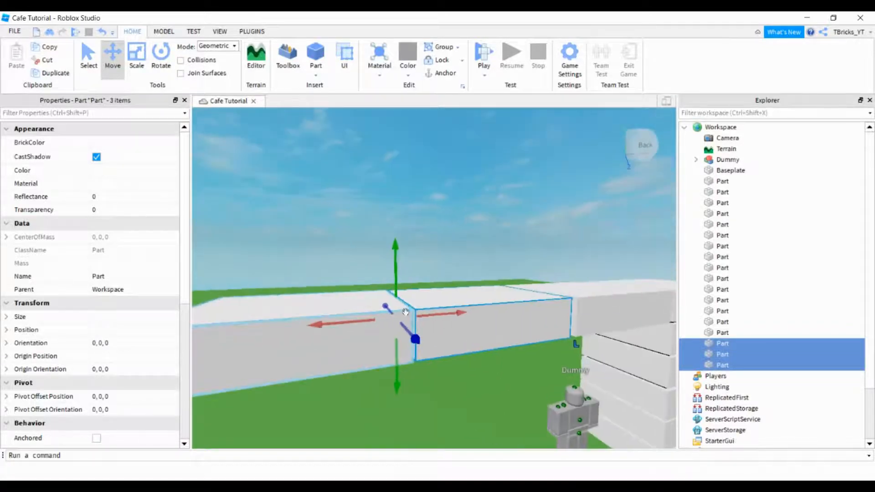
{"action": "key", "text": "w"}
{"action": "left_click", "coordinate": [381, 350], "text": "ctrl"}
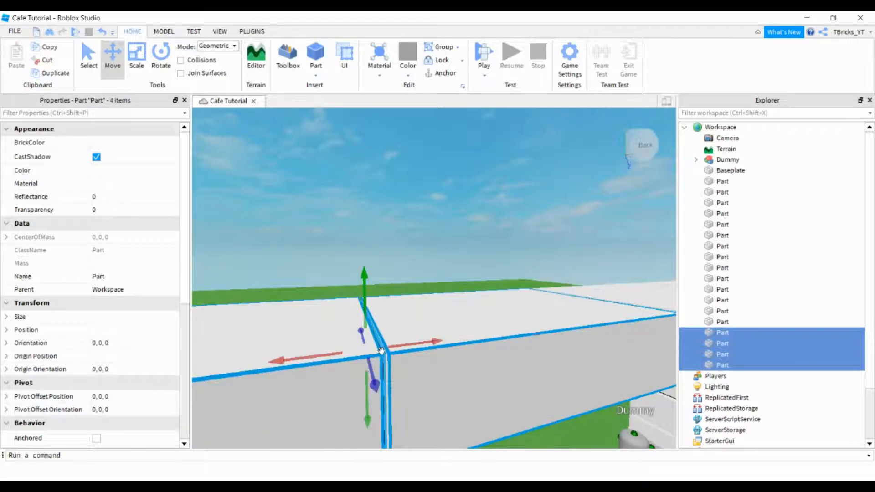
{"action": "key", "text": "d"}
{"action": "right_click_drag", "start_coordinate": [451, 341], "coordinate": [425, 340]}
{"action": "key", "text": "a"}
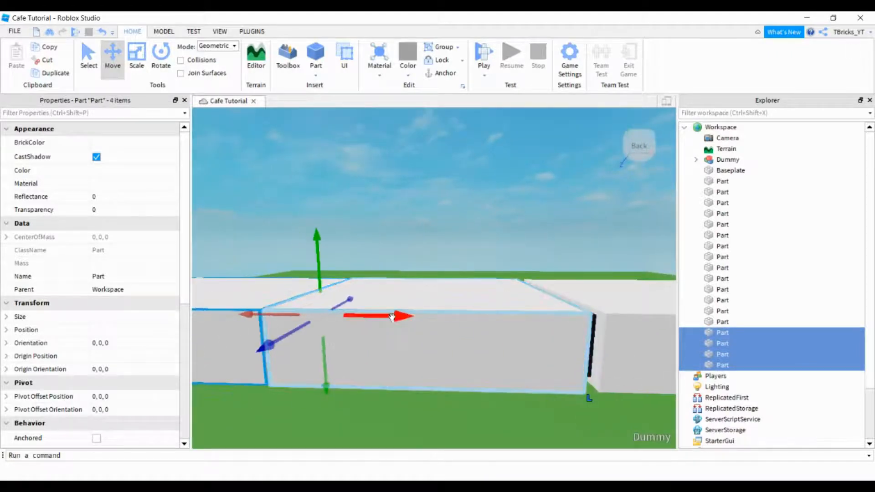
{"action": "left_click_drag", "start_coordinate": [393, 317], "coordinate": [401, 316]}
{"action": "key", "text": "d"}
{"action": "key", "text": "a"}
{"action": "scroll", "coordinate": [400, 310], "scroll_direction": "down", "scroll_amount": 2}
{"action": "key", "text": "d"}
{"action": "key", "text": "a"}
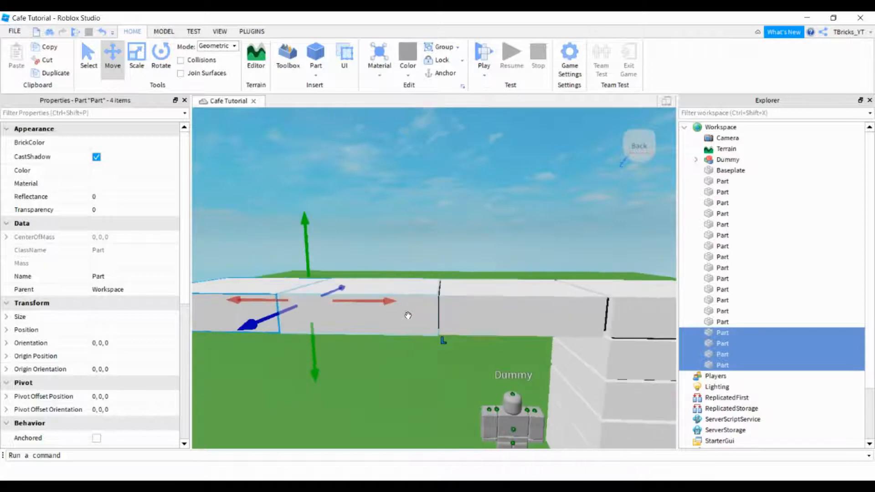
Step: Clear the selection of row parts and select the six white blocks of the column
{"action": "scroll", "coordinate": [451, 310], "scroll_direction": "down", "scroll_amount": 1}
{"action": "scroll", "coordinate": [437, 305], "scroll_direction": "up", "scroll_amount": 1}
{"action": "scroll", "coordinate": [469, 264], "scroll_direction": "down", "scroll_amount": 6}
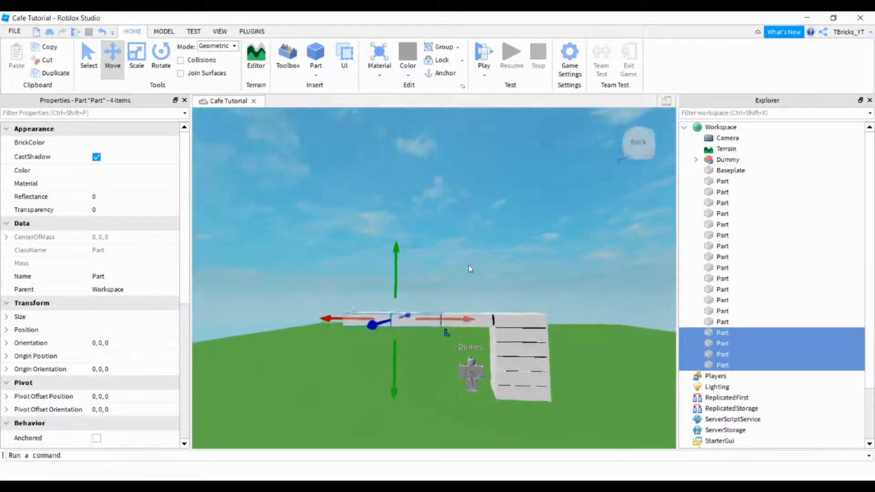
{"action": "left_click", "coordinate": [470, 254]}
{"action": "scroll", "coordinate": [469, 250], "scroll_direction": "up", "scroll_amount": 6}
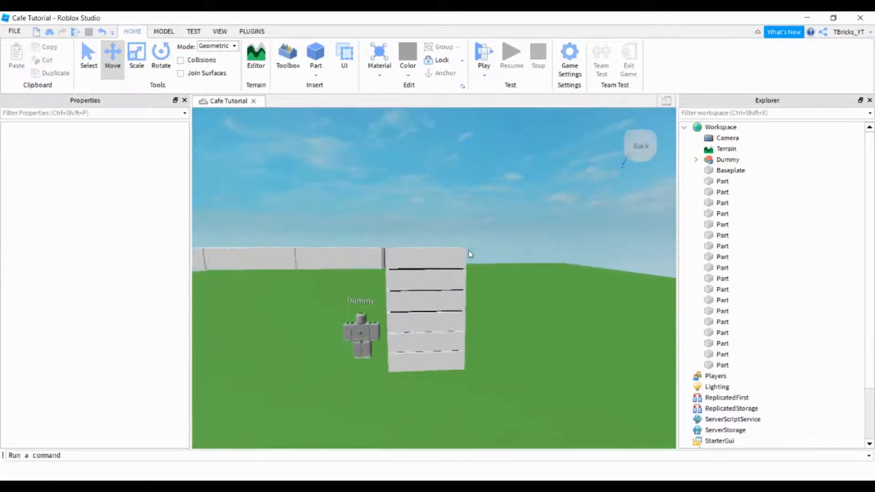
{"action": "scroll", "coordinate": [469, 250], "scroll_direction": "down", "scroll_amount": 2}
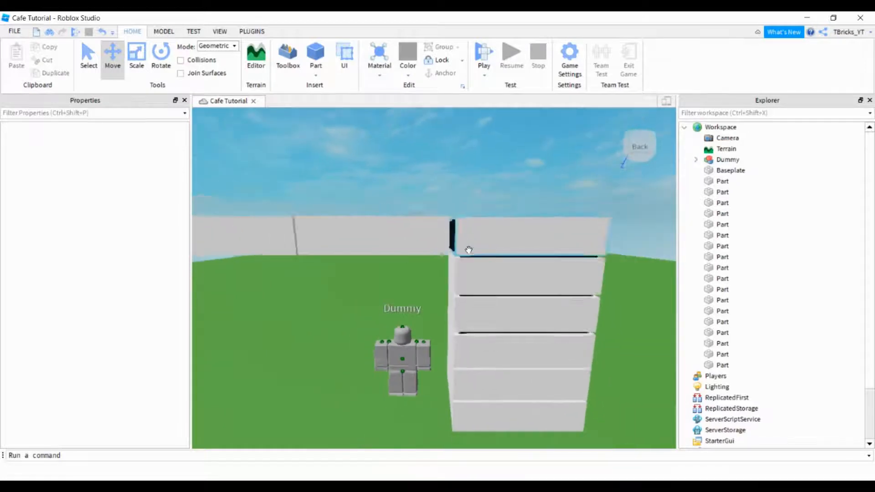
{"action": "key", "text": "d"}
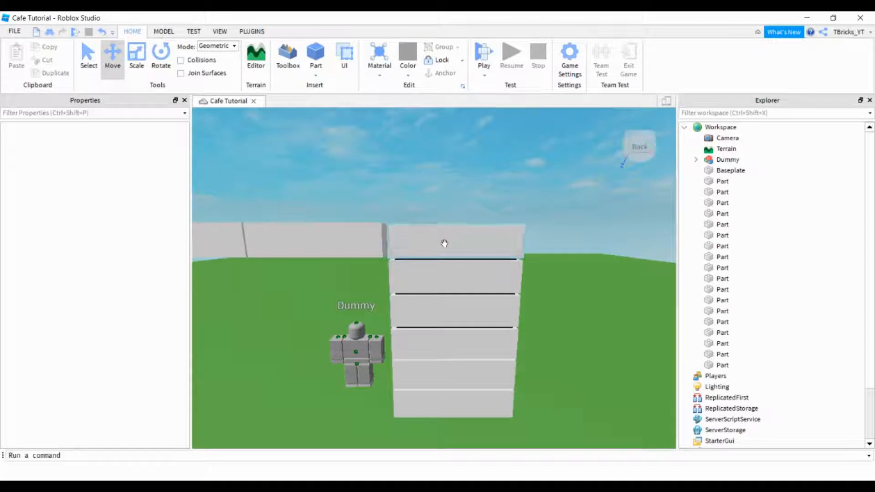
{"action": "left_click", "coordinate": [445, 243]}
{"action": "left_click", "coordinate": [472, 287], "text": "ctrl"}
{"action": "left_click", "coordinate": [484, 313], "text": "ctrl"}
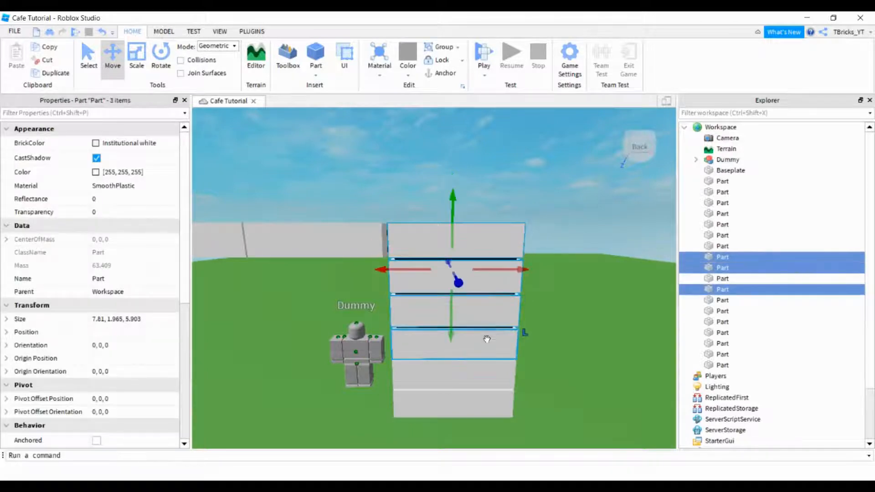
{"action": "left_click", "coordinate": [487, 343], "text": "ctrl"}
{"action": "left_click", "coordinate": [486, 373], "text": "ctrl"}
{"action": "left_click", "coordinate": [490, 397], "text": "ctrl"}
Step: Add the five thin black slabs between the column's white blocks to the selection
{"action": "scroll", "coordinate": [488, 373], "scroll_direction": "up", "scroll_amount": 2}
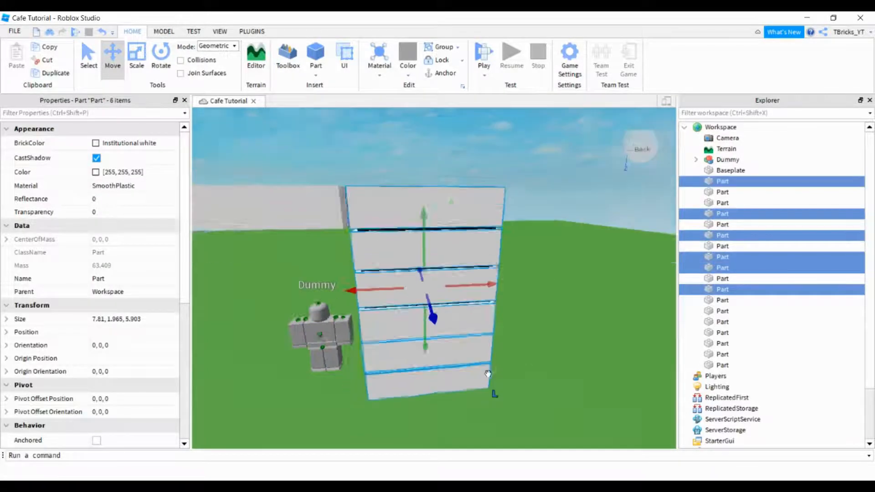
{"action": "scroll", "coordinate": [488, 374], "scroll_direction": "up", "scroll_amount": 4}
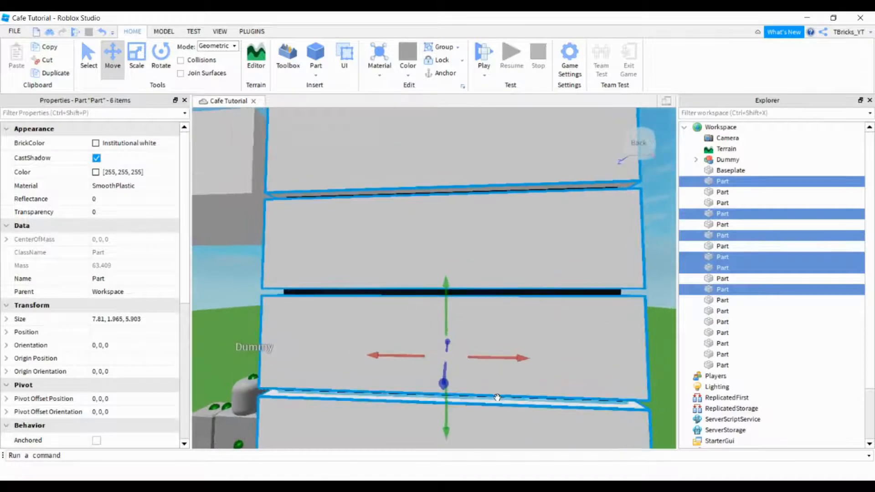
{"action": "left_click", "coordinate": [497, 397], "text": "ctrl"}
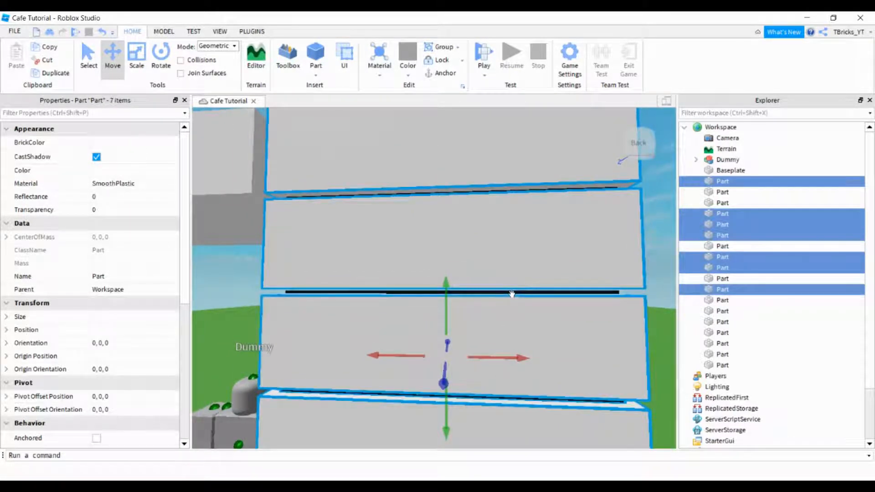
{"action": "scroll", "coordinate": [512, 294], "scroll_direction": "down", "scroll_amount": 5}
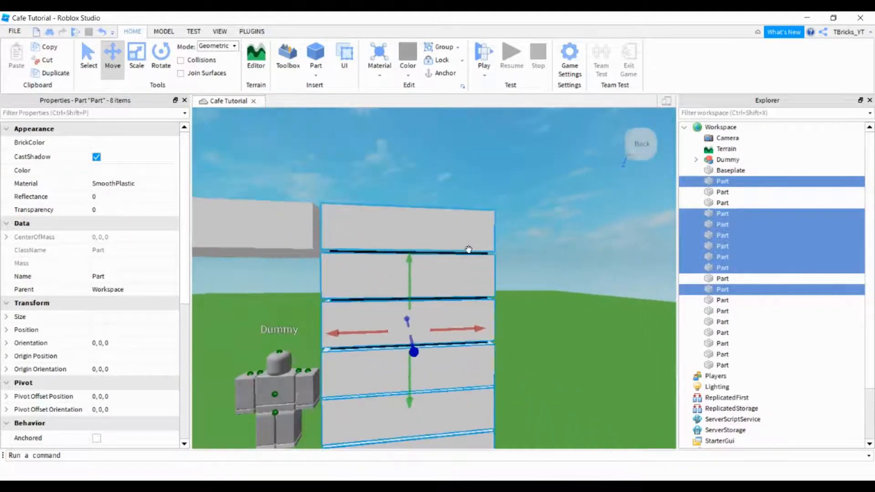
{"action": "left_click", "coordinate": [465, 252], "text": "ctrl"}
{"action": "right_click_drag", "start_coordinate": [466, 253], "coordinate": [454, 274]}
{"action": "scroll", "coordinate": [465, 253], "scroll_direction": "up", "scroll_amount": 3}
{"action": "scroll", "coordinate": [465, 253], "scroll_direction": "down", "scroll_amount": 3}
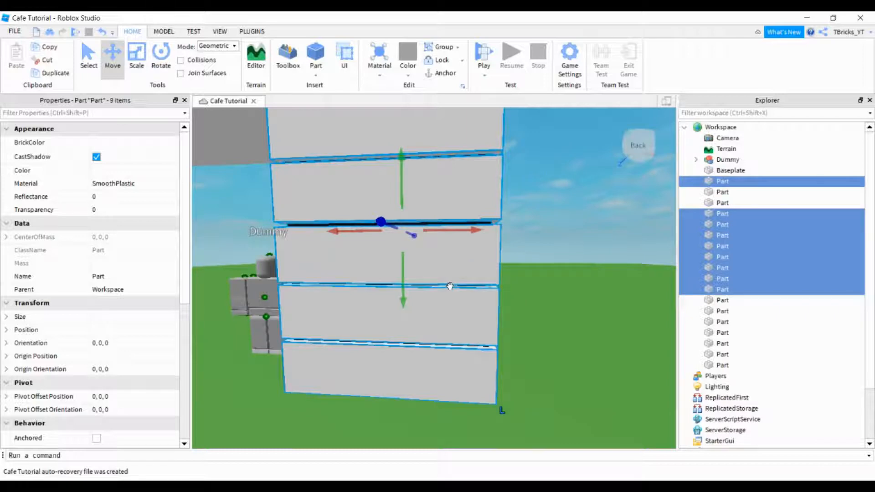
{"action": "left_click", "coordinate": [450, 286], "text": "ctrl"}
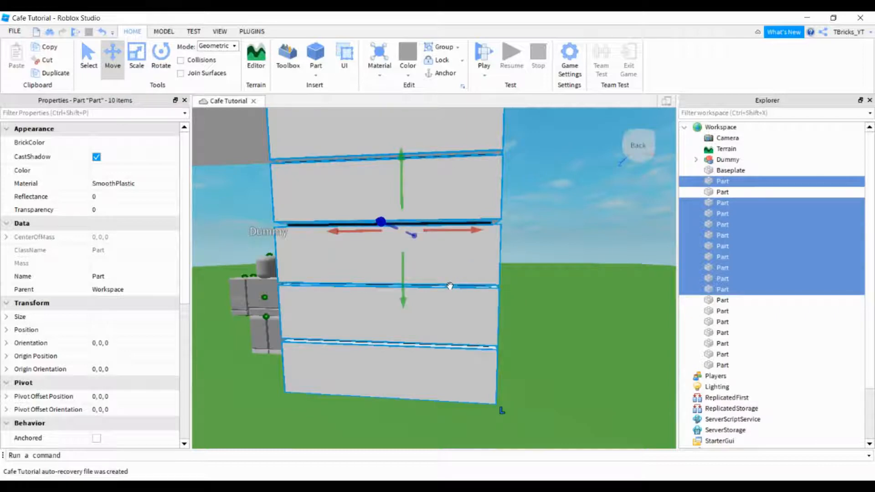
{"action": "left_click", "coordinate": [435, 345], "text": "ctrl"}
{"action": "scroll", "coordinate": [434, 345], "scroll_direction": "down", "scroll_amount": 6}
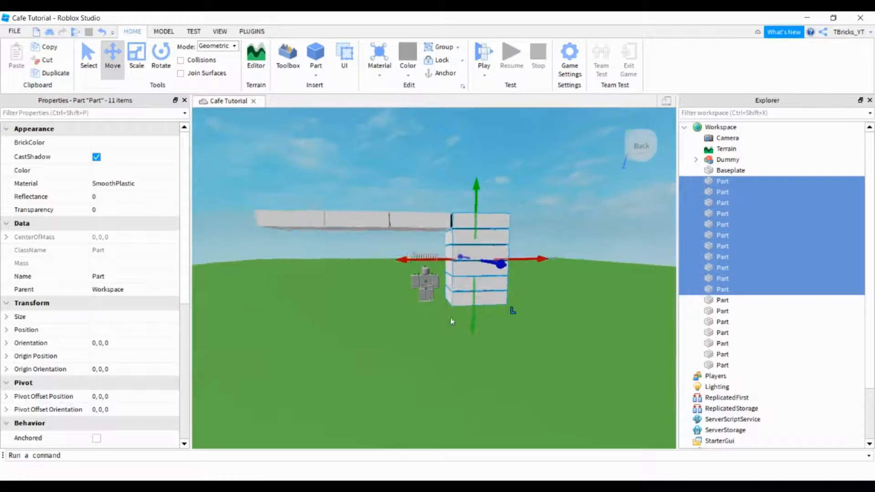
{"action": "scroll", "coordinate": [347, 161], "scroll_direction": "down", "scroll_amount": 2}
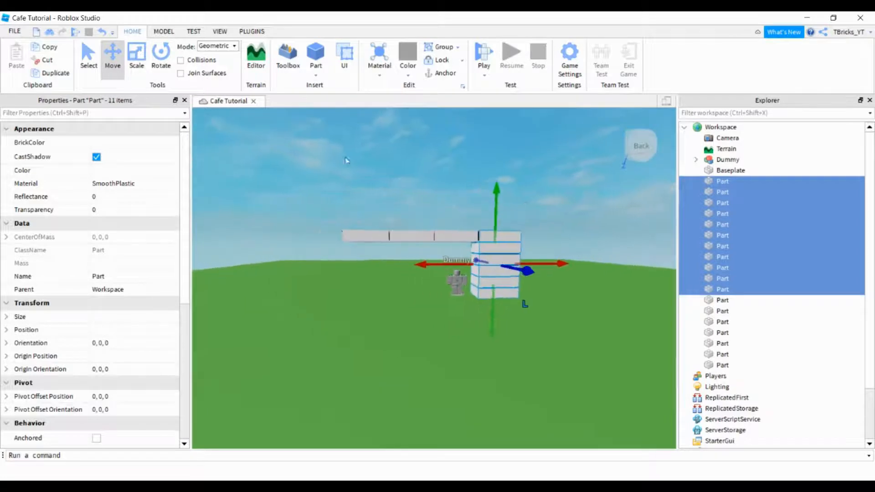
Step: With the Building Tools by F3X Move tool at increment 0.0001, shift the selected column 0.1131 studs away from the overhead row
{"action": "left_click", "coordinate": [250, 31]}
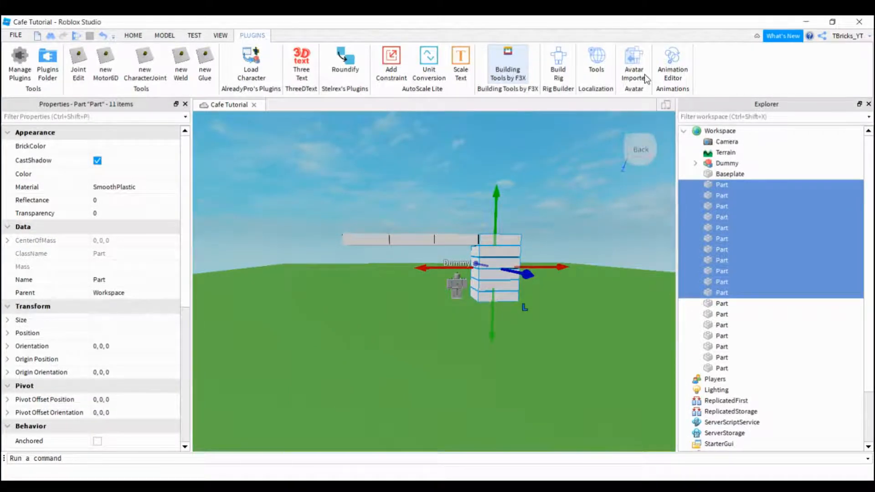
{"action": "left_click", "coordinate": [511, 59]}
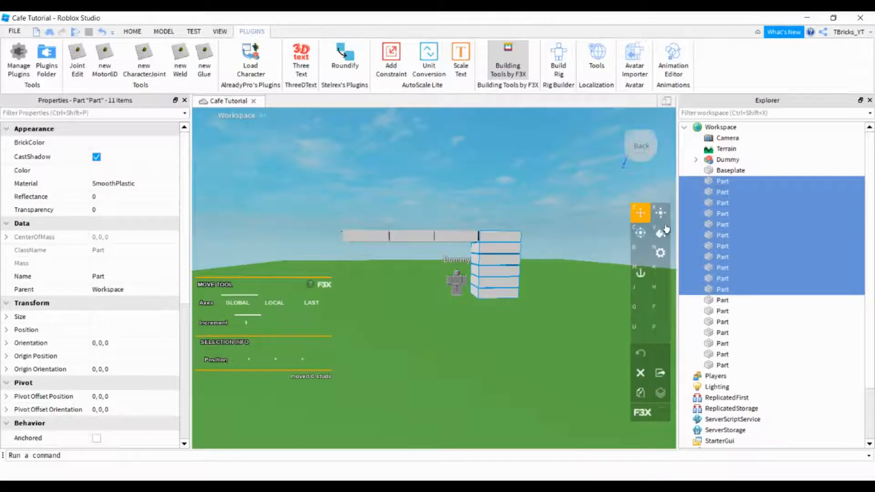
{"action": "left_click", "coordinate": [660, 212]}
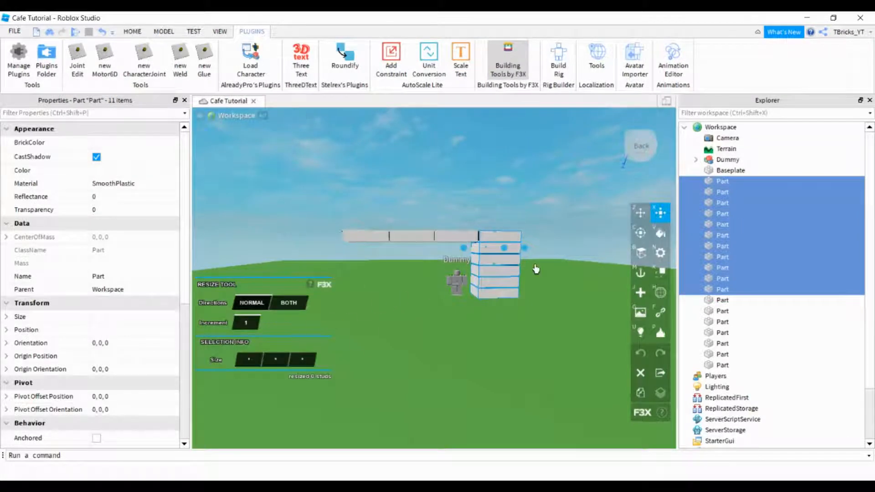
{"action": "key", "text": "z"}
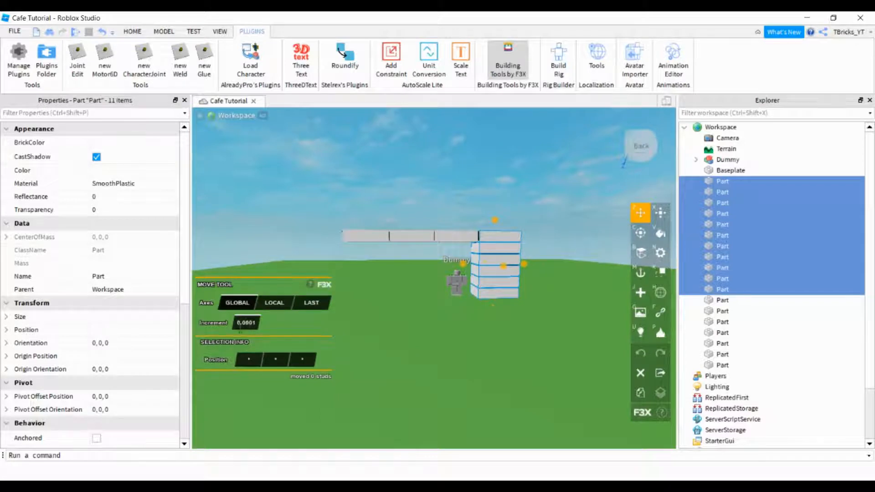
{"action": "mouse_move", "coordinate": [462, 268]}
{"action": "left_mouse_down"}
{"action": "mouse_move", "coordinate": [402, 264]}
{"action": "mouse_move", "coordinate": [466, 268]}
{"action": "left_mouse_up"}
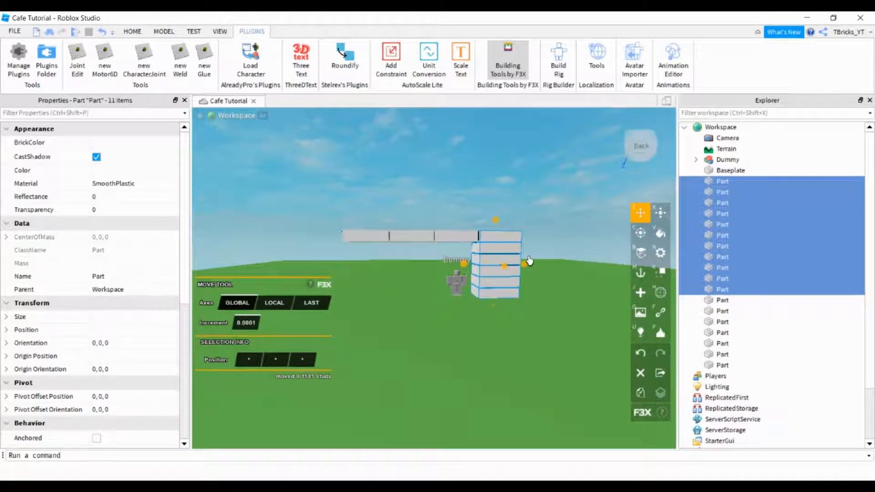
Step: Duplicate the column and move the copy about 32.48 studs to the opposite end of the overhead row
{"action": "key", "text": "ctrl+d"}
{"action": "right_click_drag", "start_coordinate": [571, 266], "coordinate": [547, 267]}
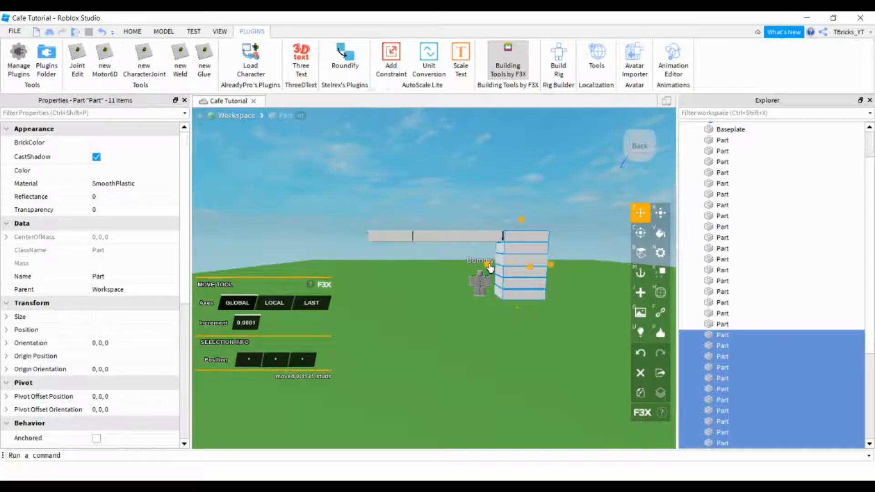
{"action": "left_click_drag", "start_coordinate": [489, 268], "coordinate": [319, 279]}
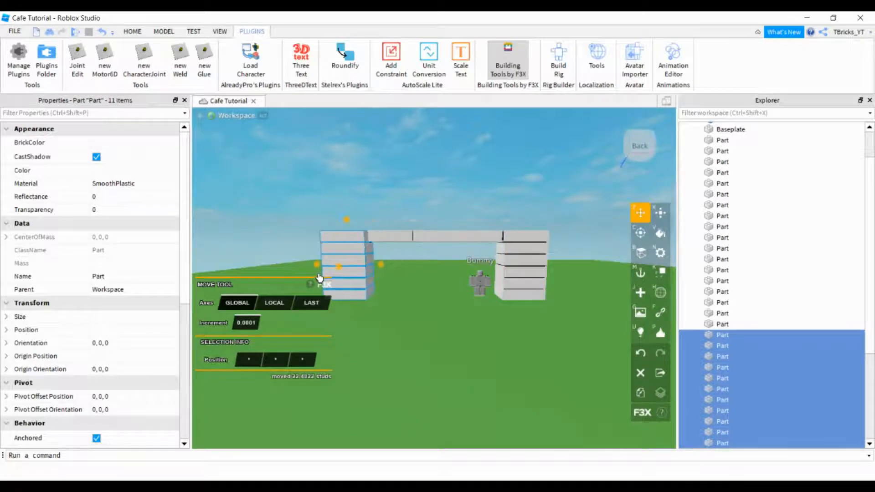
{"action": "key", "text": "a"}
{"action": "key", "text": "w"}
{"action": "right_click_drag", "start_coordinate": [429, 272], "coordinate": [430, 272]}
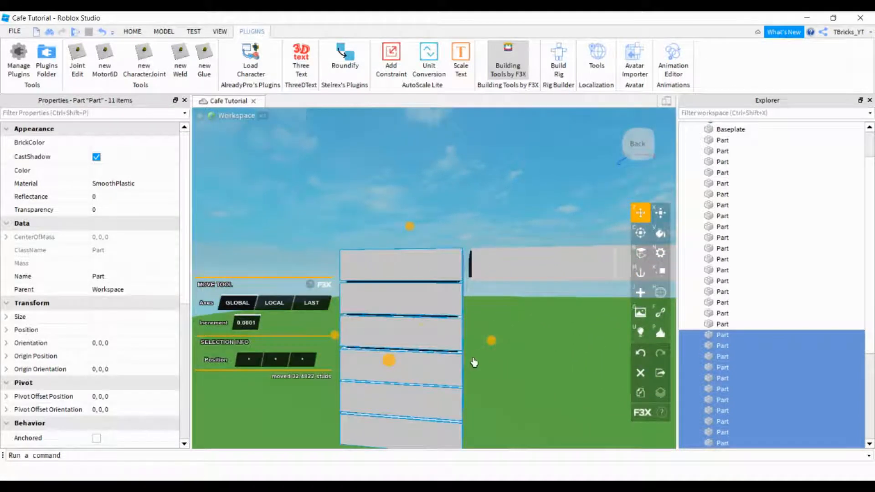
Step: Move the duplicated column about 0.4711 studs along the row so it meets the end of the overhead blocks
{"action": "left_click_drag", "start_coordinate": [489, 343], "coordinate": [496, 342]}
{"action": "key", "text": "s"}
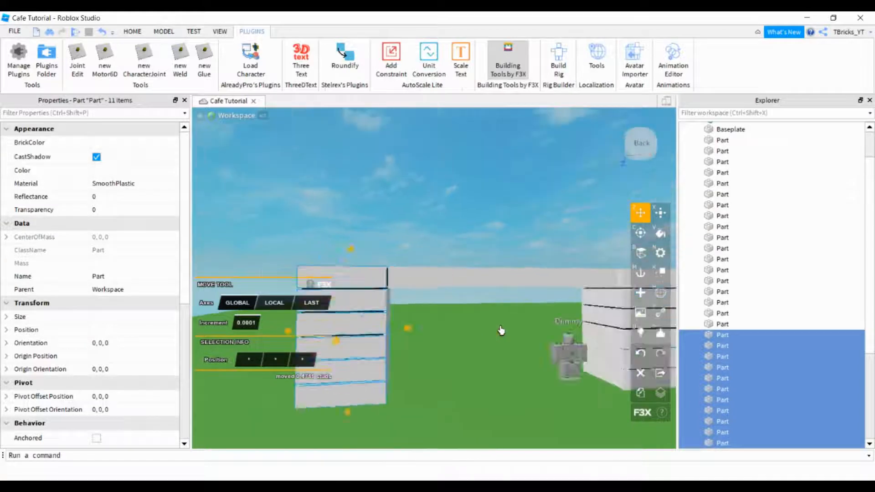
{"action": "key", "text": "w"}
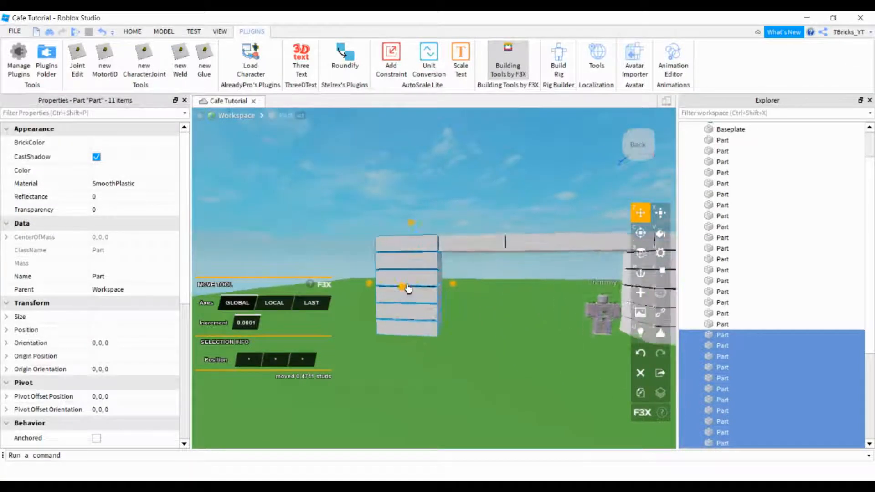
Step: With the F3X Resize tool at increment 0.001, narrow the duplicated column by 3.246 studs from its outer side, then clear the selection
{"action": "key", "text": "x"}
{"action": "key", "text": "s"}
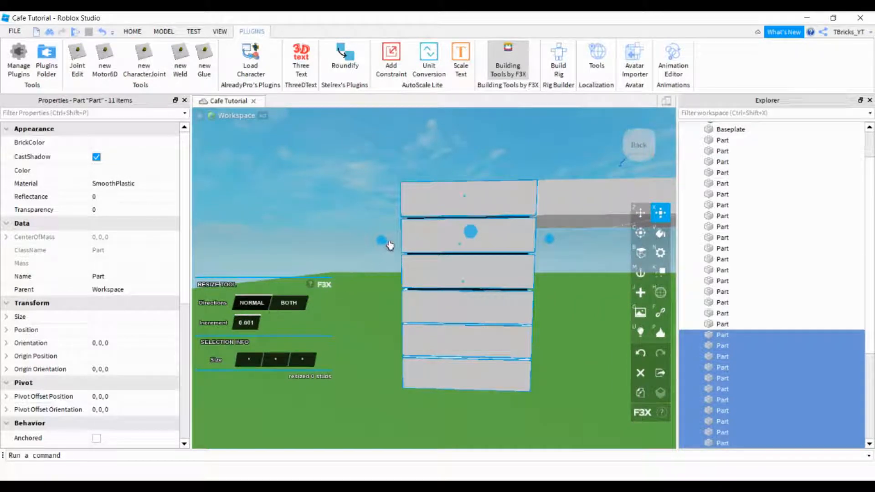
{"action": "left_click_drag", "start_coordinate": [385, 242], "coordinate": [428, 238]}
{"action": "key", "text": "s"}
{"action": "right_click_drag", "start_coordinate": [429, 239], "coordinate": [433, 248]}
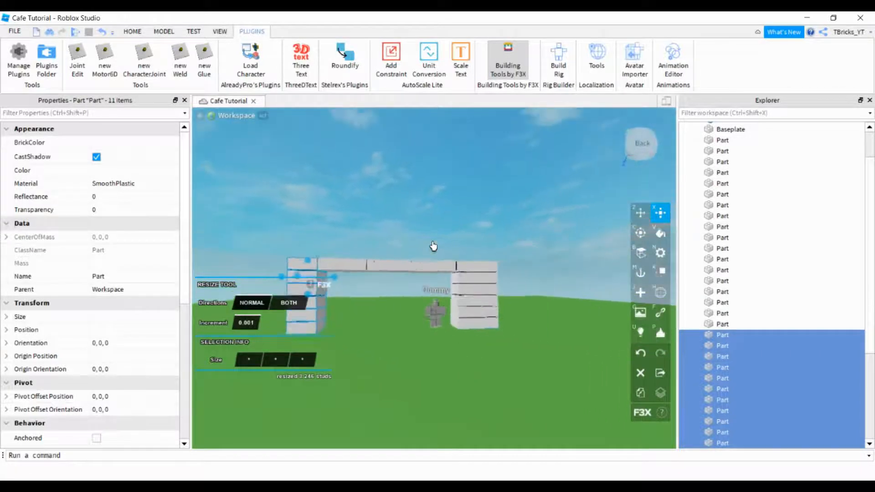
{"action": "key", "text": "w"}
{"action": "key", "text": "ctrl+2"}
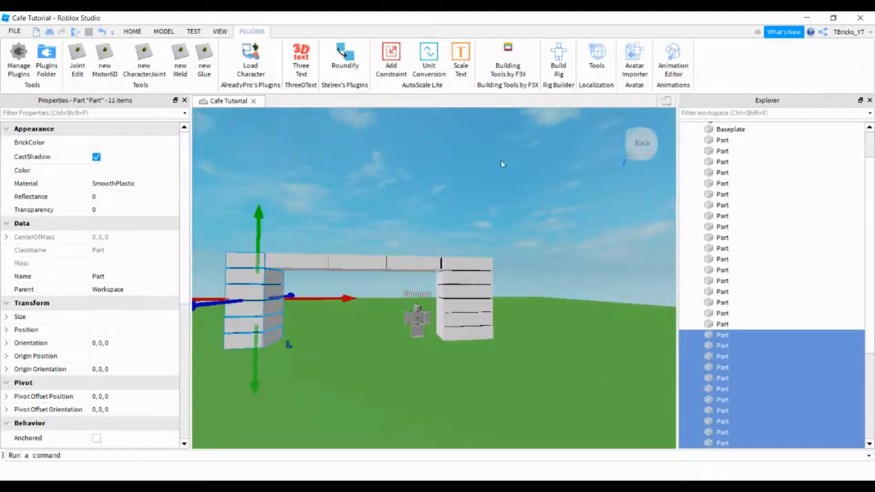
{"action": "left_click", "coordinate": [490, 195]}
Step: Insert a block part and place it on the ground against the inner face of the narrowed column
{"action": "key", "text": "w"}
{"action": "right_click_drag", "start_coordinate": [490, 196], "coordinate": [494, 351]}
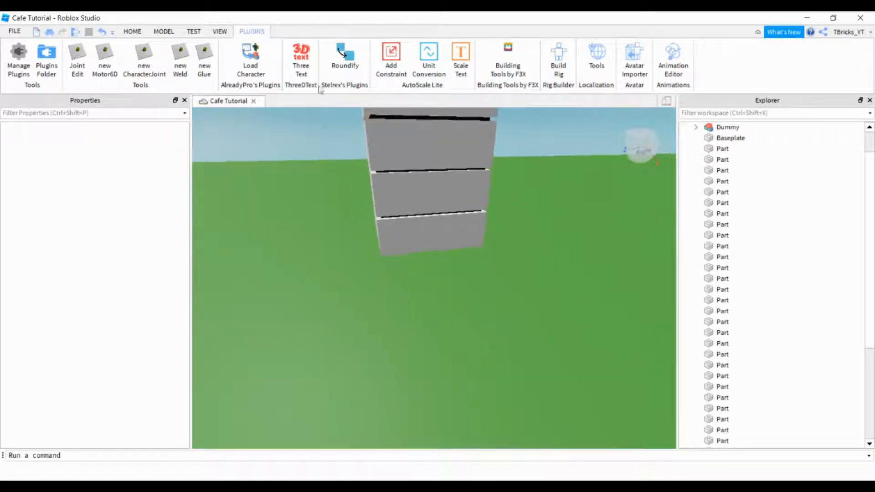
{"action": "left_click", "coordinate": [131, 31]}
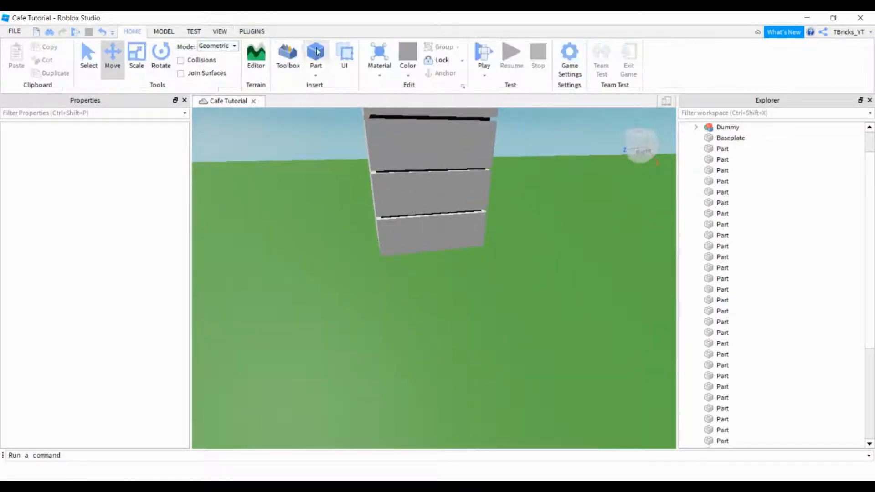
{"action": "left_click", "coordinate": [318, 51]}
{"action": "left_click_drag", "start_coordinate": [459, 255], "coordinate": [434, 265]}
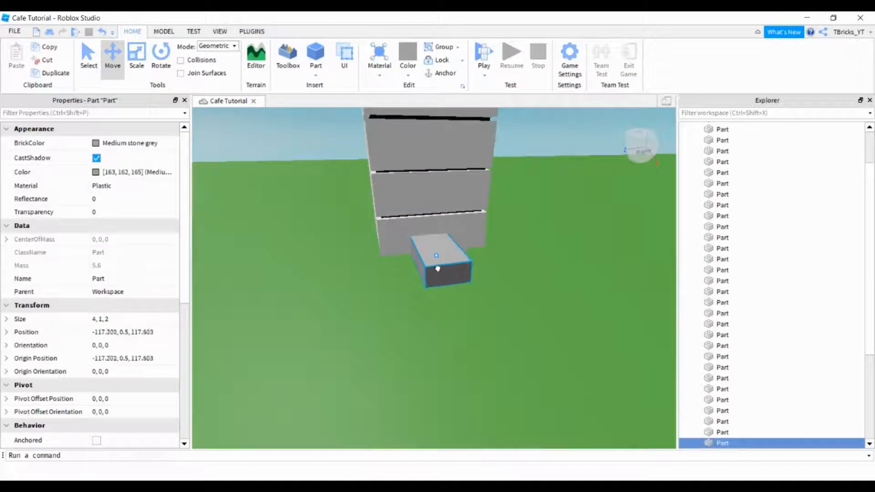
Step: Scale the new part into an upright post of about 1.34 × 10.649 × 0.777 studs reaching the underside of the overhead row
{"action": "left_click", "coordinate": [136, 58]}
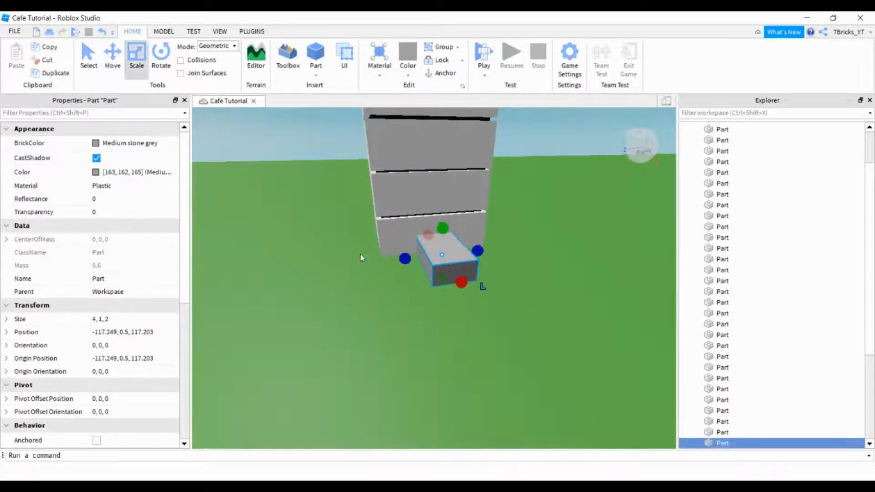
{"action": "left_click_drag", "start_coordinate": [405, 259], "coordinate": [409, 259]}
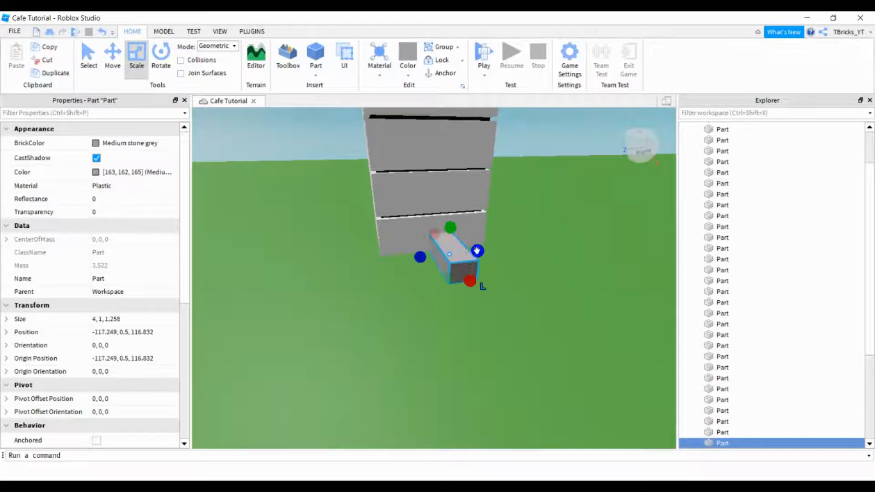
{"action": "left_click_drag", "start_coordinate": [477, 251], "coordinate": [468, 256]}
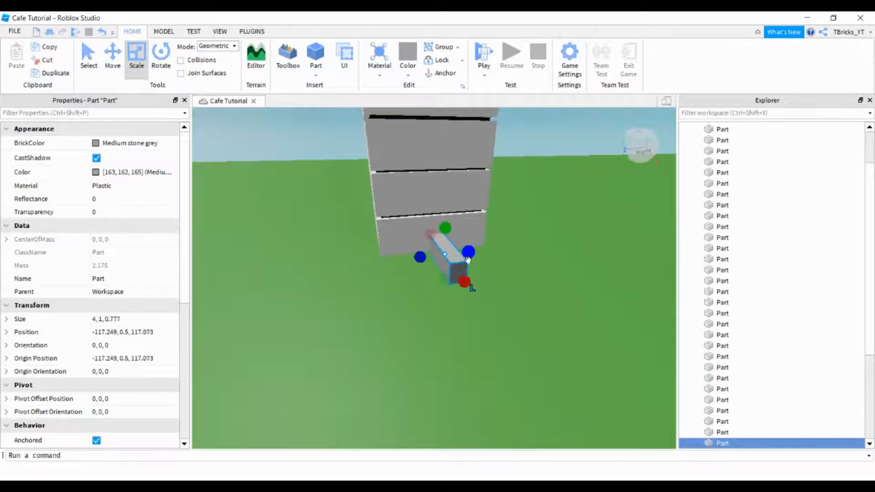
{"action": "right_click_drag", "start_coordinate": [468, 258], "coordinate": [468, 259]}
{"action": "left_click_drag", "start_coordinate": [520, 276], "coordinate": [437, 272]}
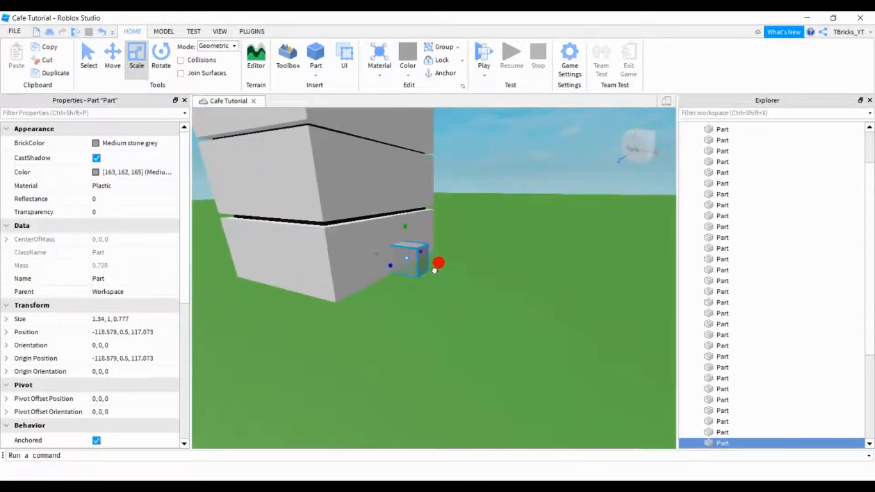
{"action": "right_click_drag", "start_coordinate": [435, 270], "coordinate": [437, 273]}
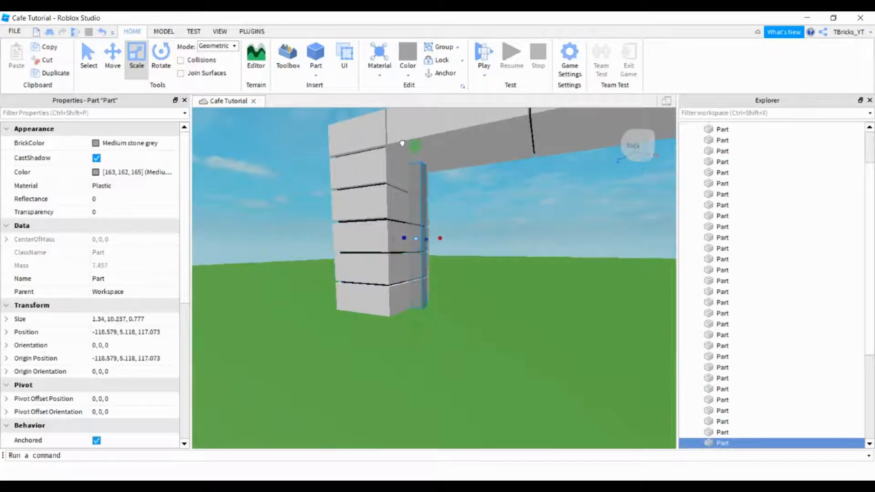
{"action": "scroll", "coordinate": [442, 255], "scroll_direction": "down", "scroll_amount": 5}
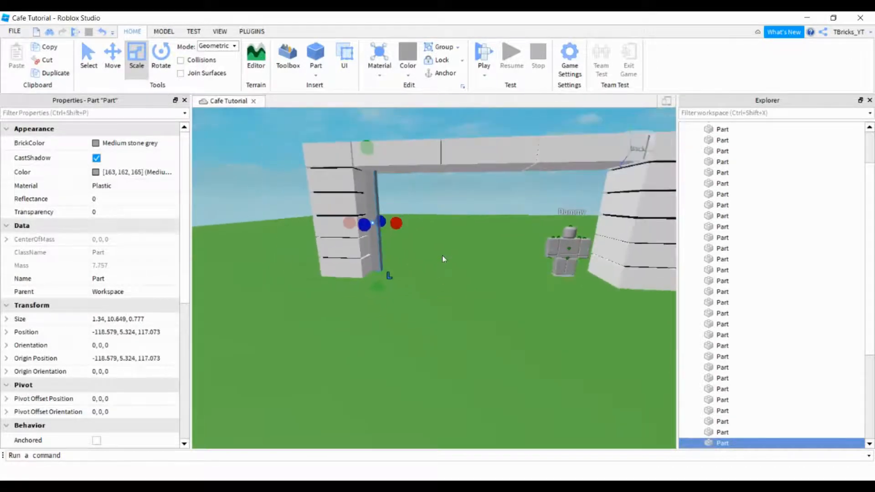
Step: Slim the upright post to about 0.679 studs along X and 0.414 studs along Z
{"action": "scroll", "coordinate": [439, 254], "scroll_direction": "up", "scroll_amount": 8}
{"action": "left_click_drag", "start_coordinate": [387, 256], "coordinate": [371, 255]}
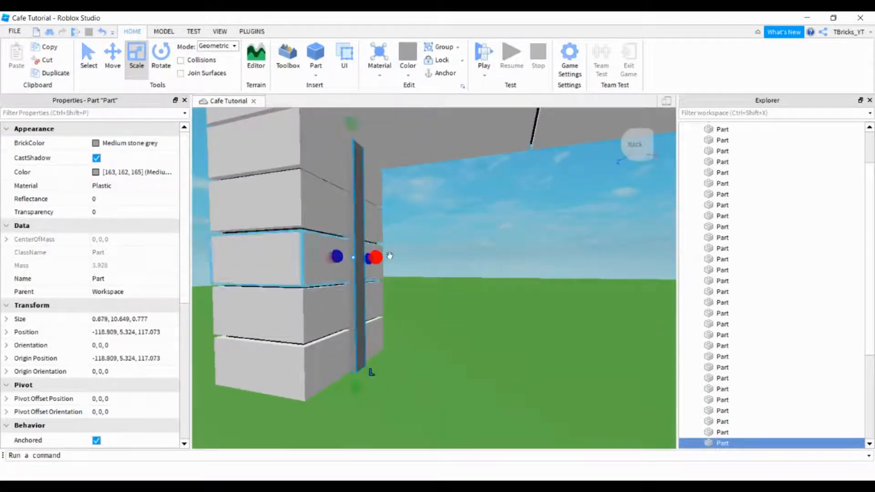
{"action": "right_click_drag", "start_coordinate": [371, 255], "coordinate": [415, 220]}
{"action": "scroll", "coordinate": [415, 220], "scroll_direction": "down", "scroll_amount": 3}
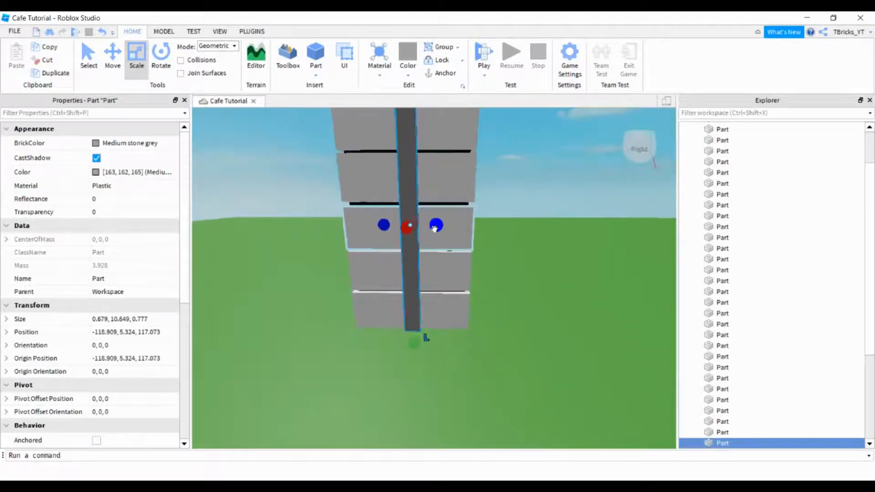
{"action": "left_click_drag", "start_coordinate": [434, 226], "coordinate": [433, 224]}
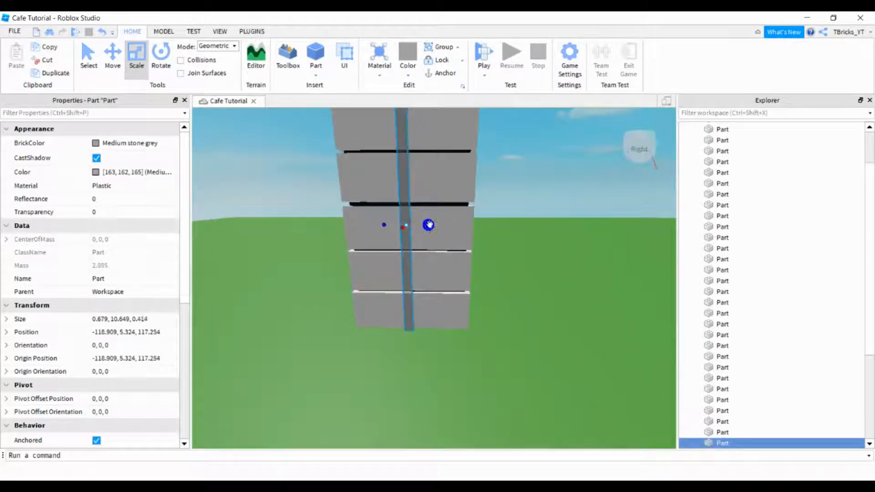
{"action": "scroll", "coordinate": [429, 225], "scroll_direction": "down", "scroll_amount": 3}
{"action": "right_click_drag", "start_coordinate": [428, 225], "coordinate": [435, 295]}
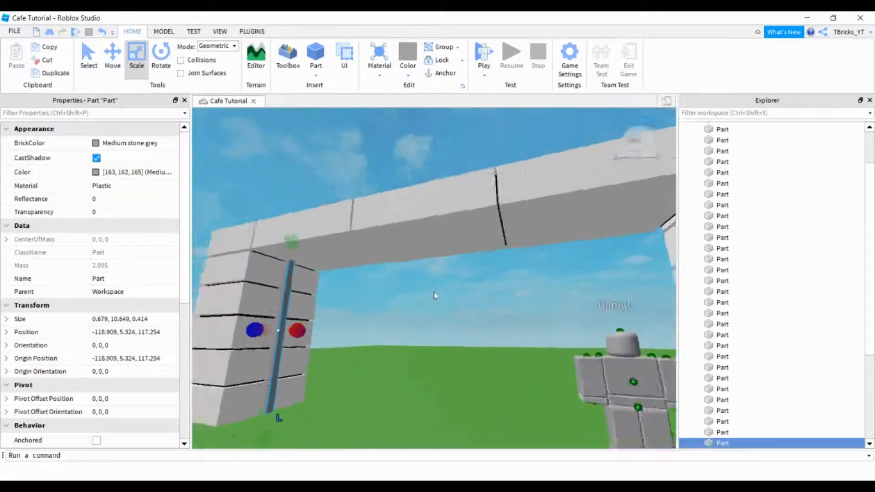
Step: Set the upright post's BrickColor to Black
{"action": "scroll", "coordinate": [436, 295], "scroll_direction": "down", "scroll_amount": 3}
{"action": "scroll", "coordinate": [441, 289], "scroll_direction": "up", "scroll_amount": 5}
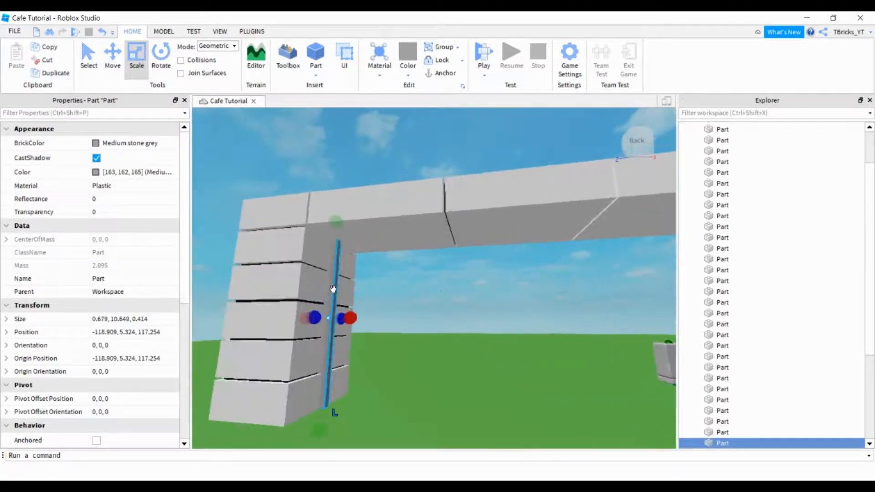
{"action": "left_click", "coordinate": [132, 143]}
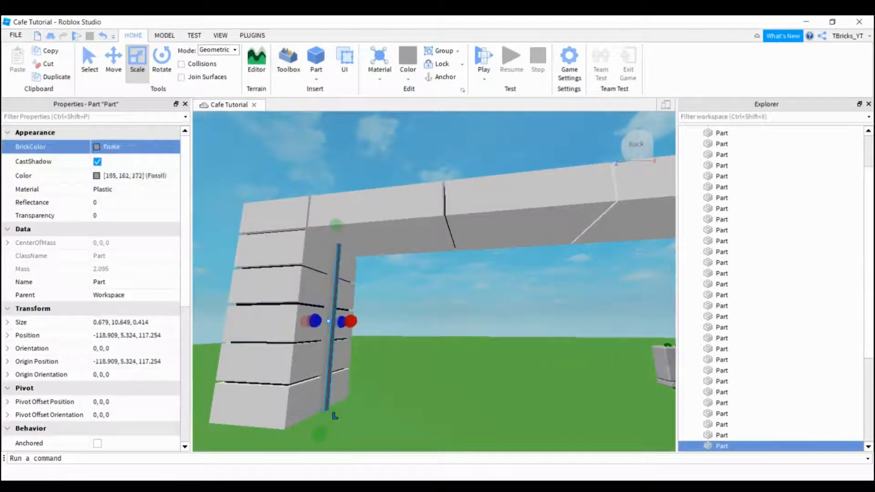
{"action": "left_click", "coordinate": [162, 248]}
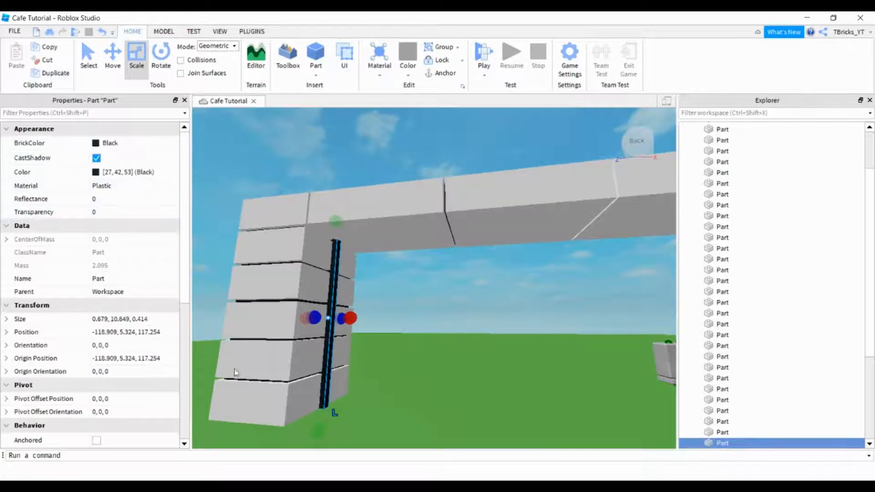
Step: Duplicate the black post and scale the copy into a beam of about 24.943 × 0.595 × 0.414 studs beneath the overhead row
{"action": "left_click_drag", "start_coordinate": [319, 427], "coordinate": [315, 327]}
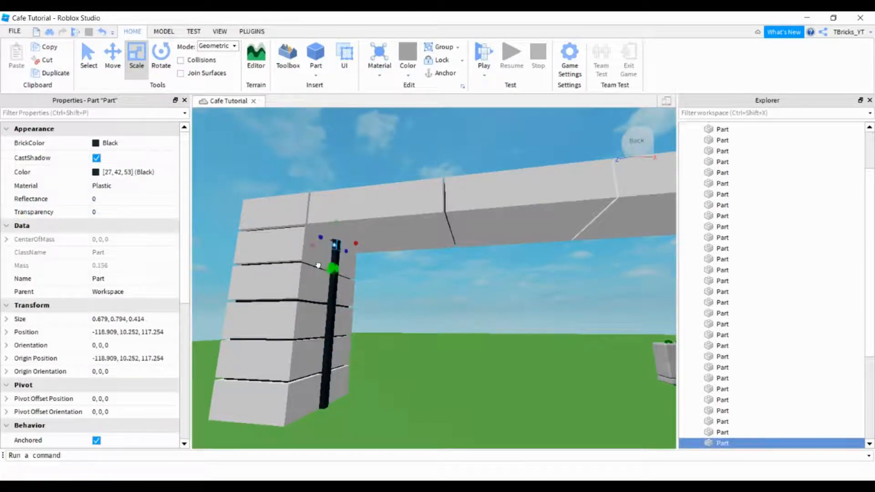
{"action": "right_click_drag", "start_coordinate": [319, 268], "coordinate": [314, 249]}
{"action": "left_click_drag", "start_coordinate": [314, 248], "coordinate": [527, 246]}
{"action": "right_click_drag", "start_coordinate": [527, 246], "coordinate": [524, 265]}
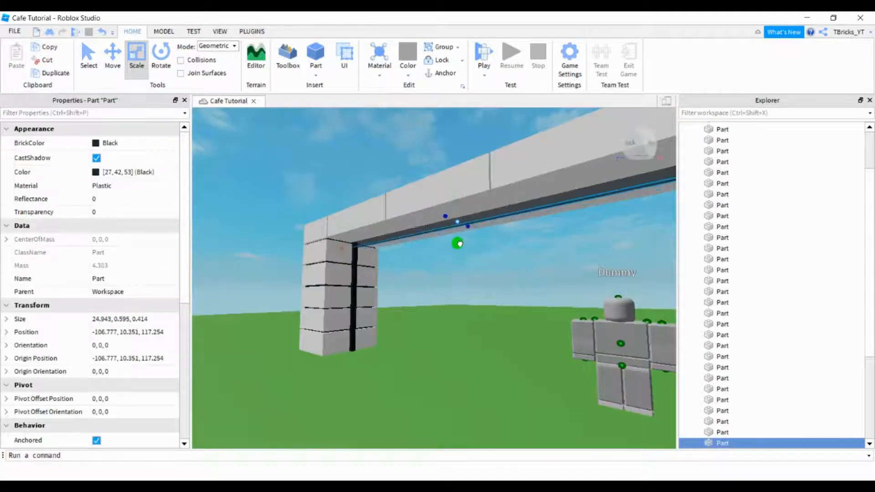
{"action": "right_click_drag", "start_coordinate": [458, 242], "coordinate": [351, 221]}
Step: Duplicate the black beam and lower the copy to ground level at Y about 0.053 as the frame's sill
{"action": "left_click", "coordinate": [369, 184]}
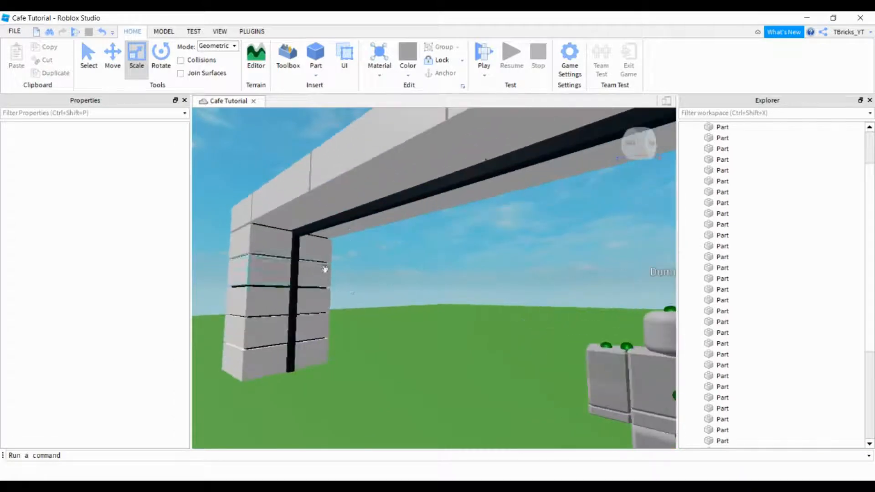
{"action": "left_click", "coordinate": [351, 220]}
{"action": "left_click", "coordinate": [113, 66]}
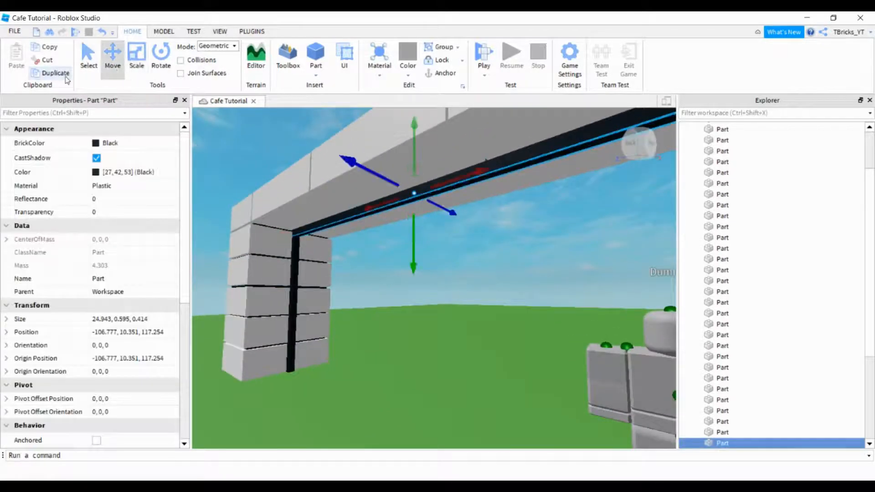
{"action": "left_click_drag", "start_coordinate": [414, 144], "coordinate": [400, 362]}
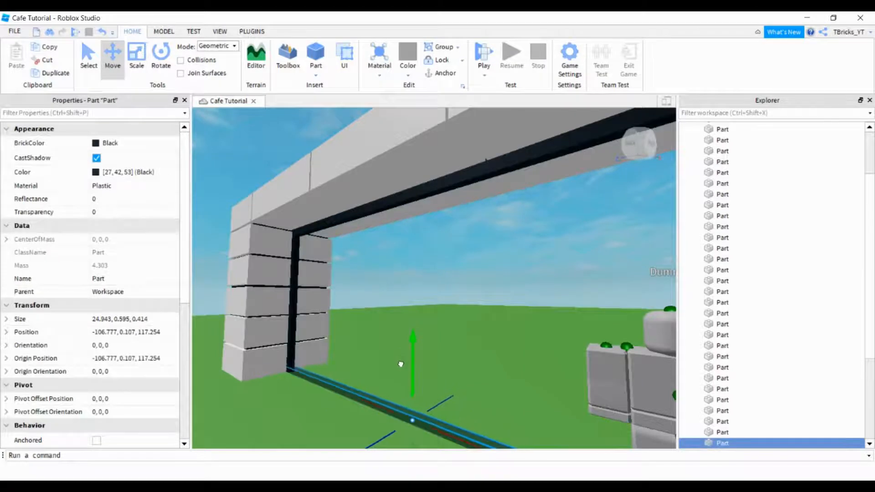
{"action": "right_click_drag", "start_coordinate": [400, 362], "coordinate": [393, 355]}
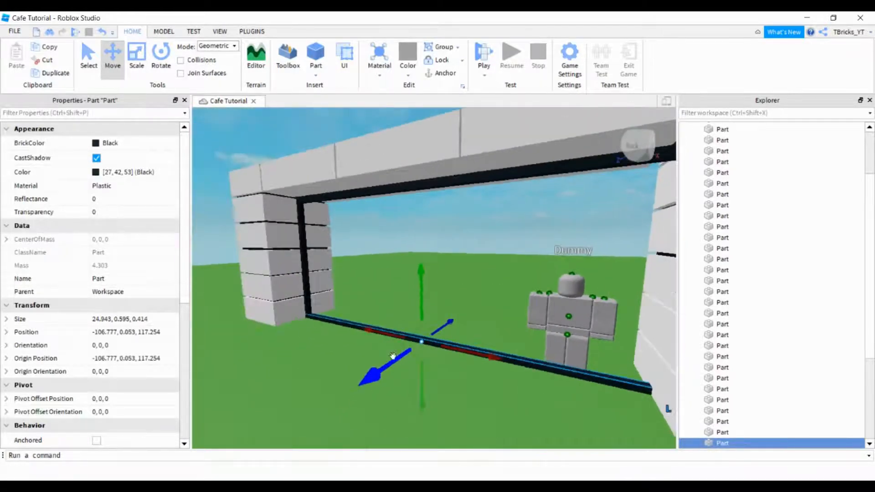
Step: Duplicate the black post and move the copy against the opposite column at X about -94.88, then clear the selection
{"action": "left_click", "coordinate": [301, 257]}
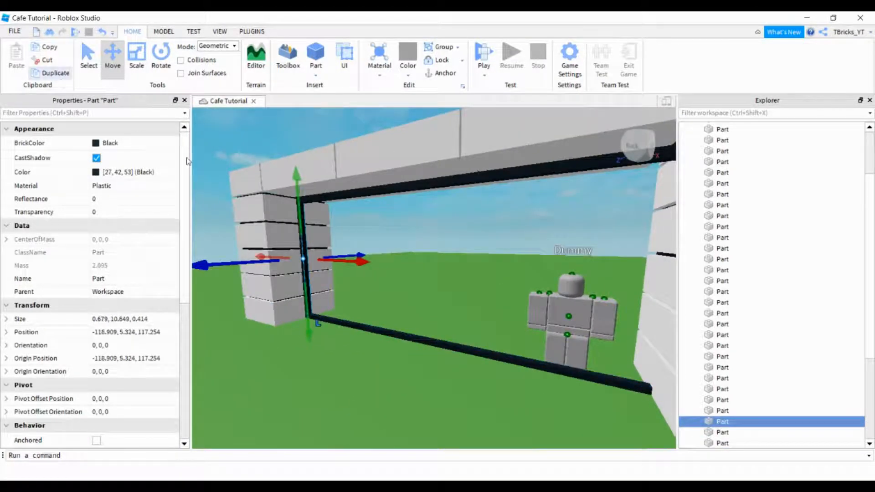
{"action": "right_click_drag", "start_coordinate": [187, 160], "coordinate": [237, 242]}
{"action": "left_click_drag", "start_coordinate": [241, 242], "coordinate": [606, 266]}
{"action": "scroll", "coordinate": [605, 266], "scroll_direction": "down", "scroll_amount": 10}
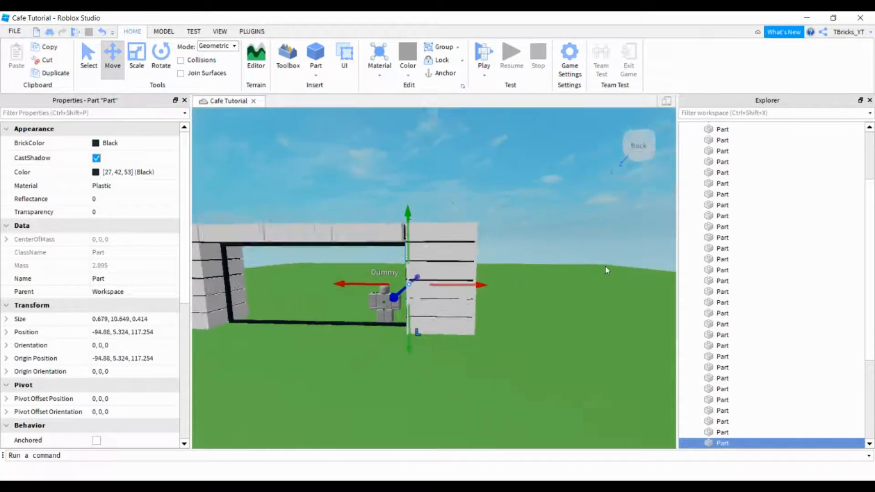
{"action": "left_click", "coordinate": [552, 193]}
Step: Duplicate the original black post twice and place the copies inside the frame at X about -104.594 and -114.026
{"action": "scroll", "coordinate": [551, 190], "scroll_direction": "up", "scroll_amount": 10}
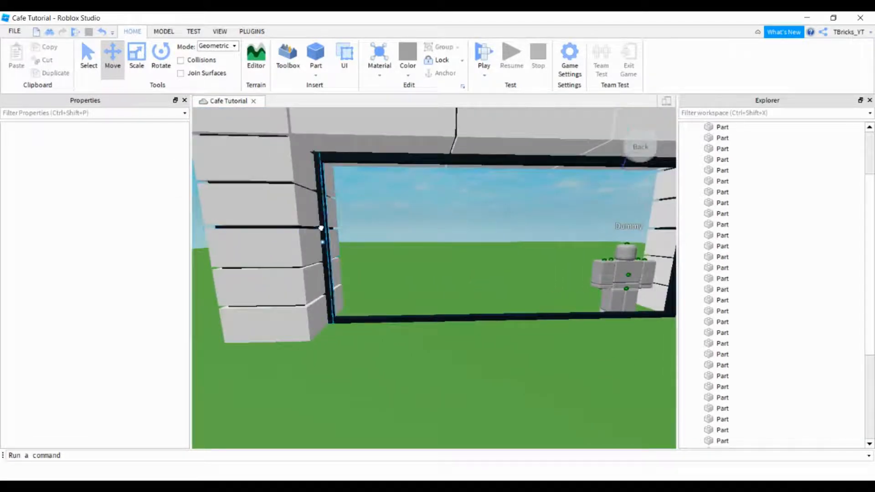
{"action": "left_click", "coordinate": [321, 228]}
{"action": "left_click", "coordinate": [54, 77]}
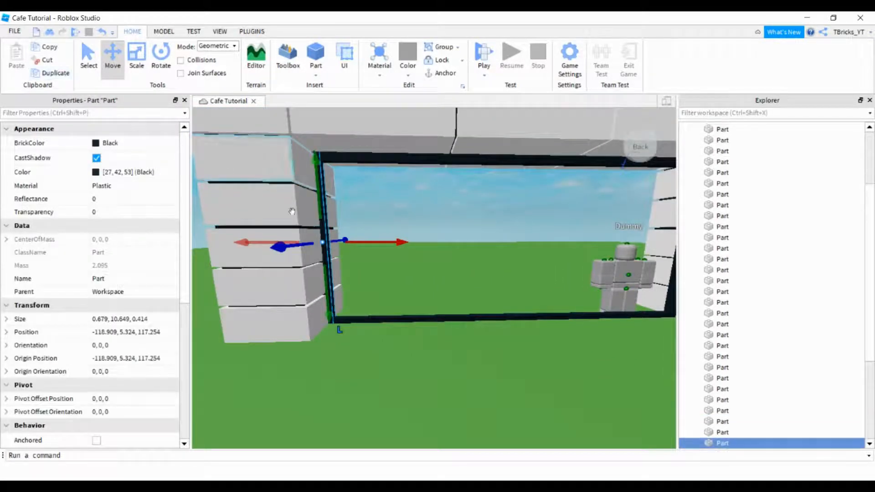
{"action": "left_click_drag", "start_coordinate": [366, 243], "coordinate": [608, 242]}
{"action": "key", "text": "ctrl+d"}
{"action": "left_click", "coordinate": [424, 223]}
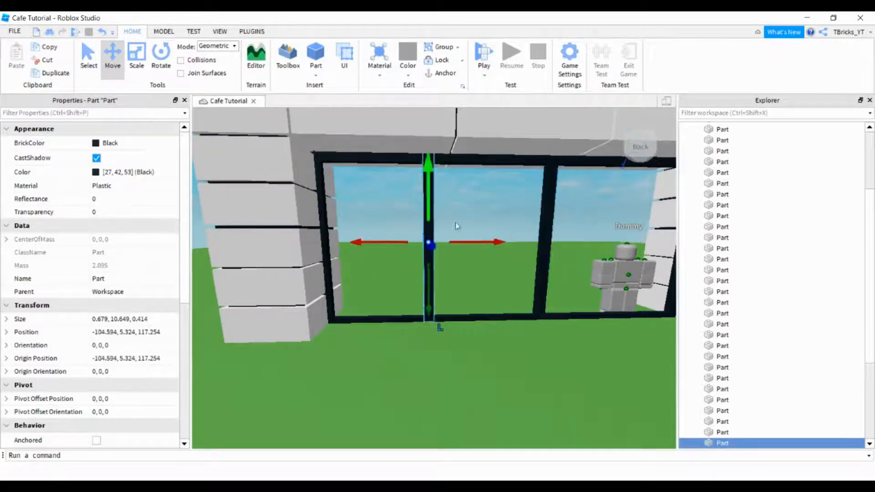
{"action": "left_click_drag", "start_coordinate": [474, 242], "coordinate": [445, 242]}
Step: Move the inner post farther from the original post to X about -109.015 and select both inner posts together
{"action": "left_click", "coordinate": [547, 221]}
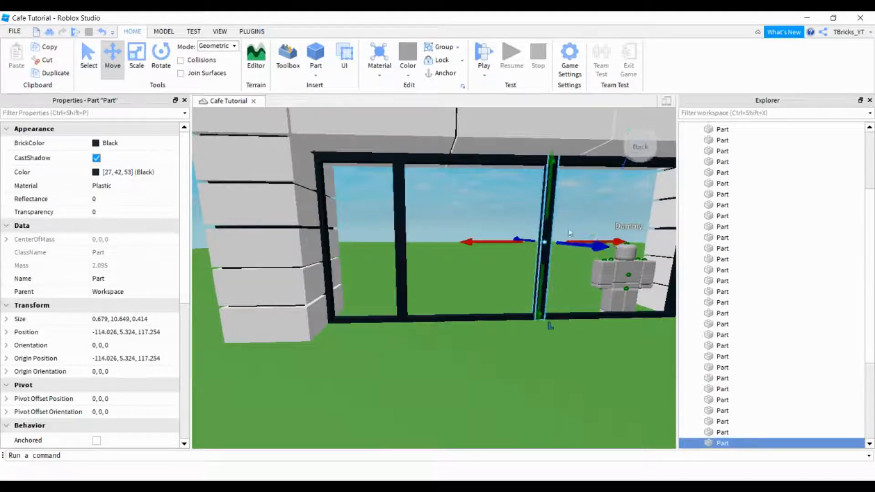
{"action": "left_click_drag", "start_coordinate": [622, 240], "coordinate": [550, 242]}
{"action": "key", "text": "d"}
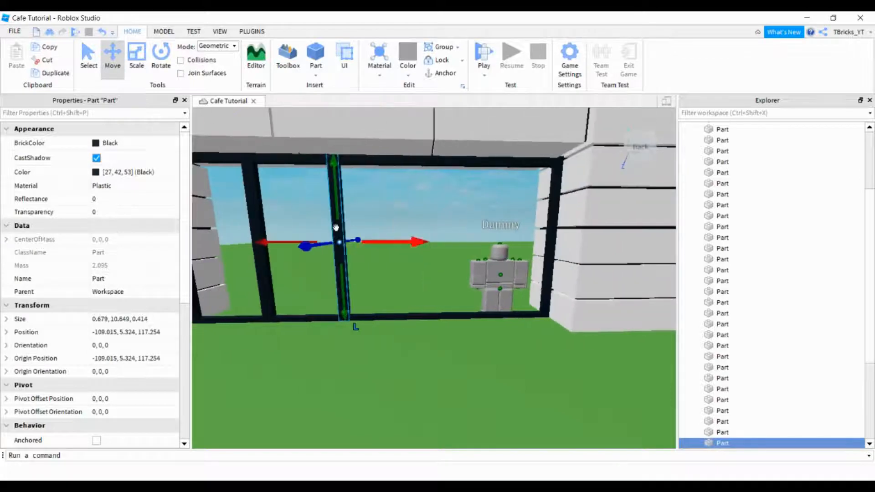
{"action": "key", "text": "a"}
{"action": "left_click", "coordinate": [333, 214], "text": "ctrl"}
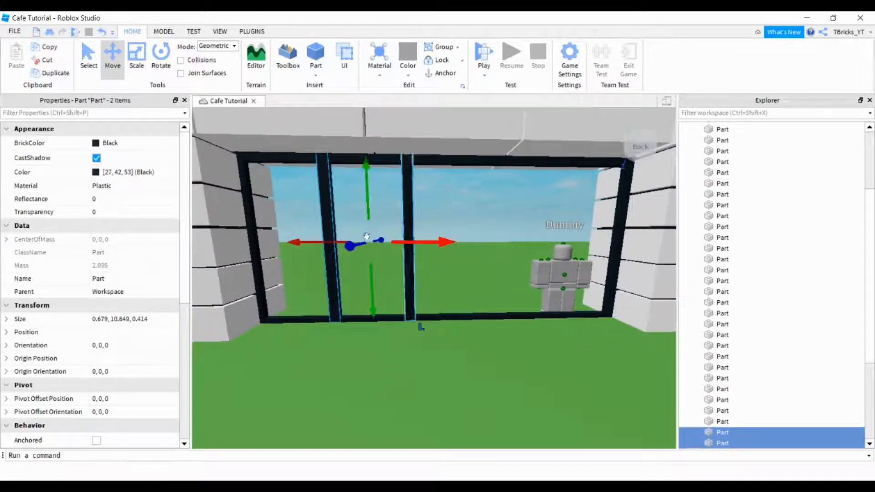
Step: Move the duplicated pair of inner posts farther along the frame towards the opposite column and clear the selection
{"action": "left_click_drag", "start_coordinate": [441, 242], "coordinate": [583, 230]}
{"action": "scroll", "coordinate": [584, 231], "scroll_direction": "down", "scroll_amount": 8}
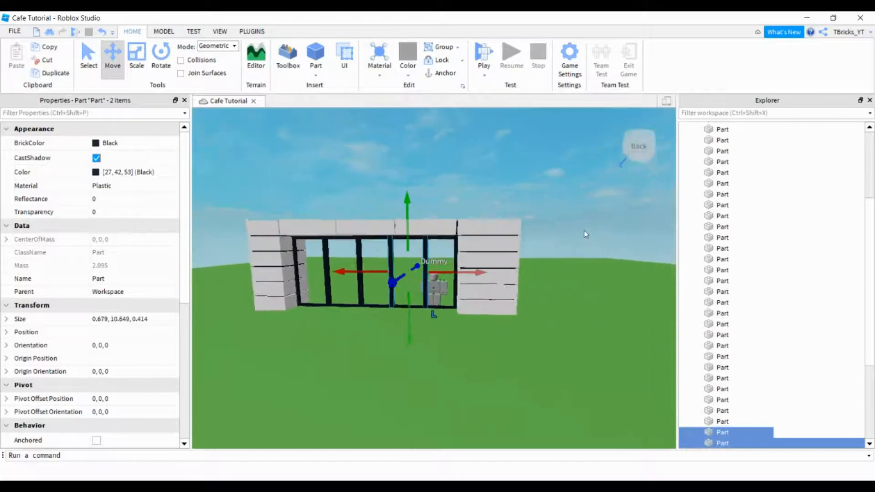
{"action": "left_click", "coordinate": [446, 202]}
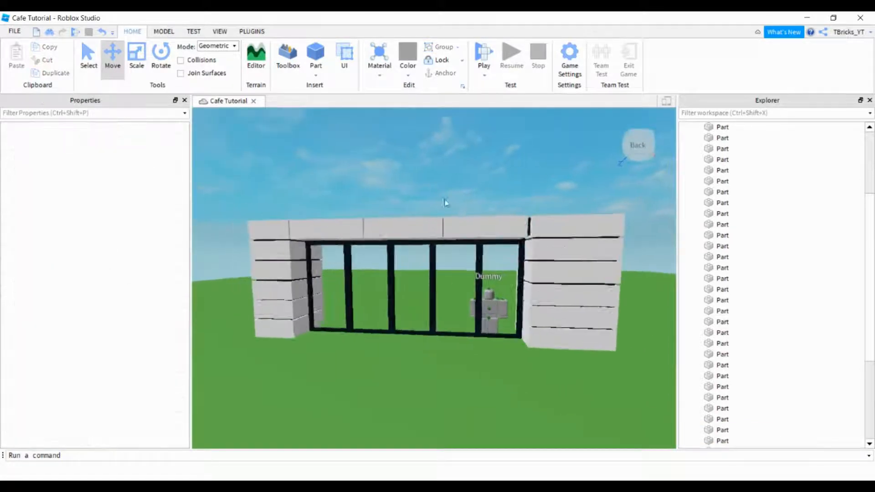
Step: Delete the inner post in front of the dummy, leaving one wide opening at that end of the frame
{"action": "scroll", "coordinate": [481, 283], "scroll_direction": "up", "scroll_amount": 2}
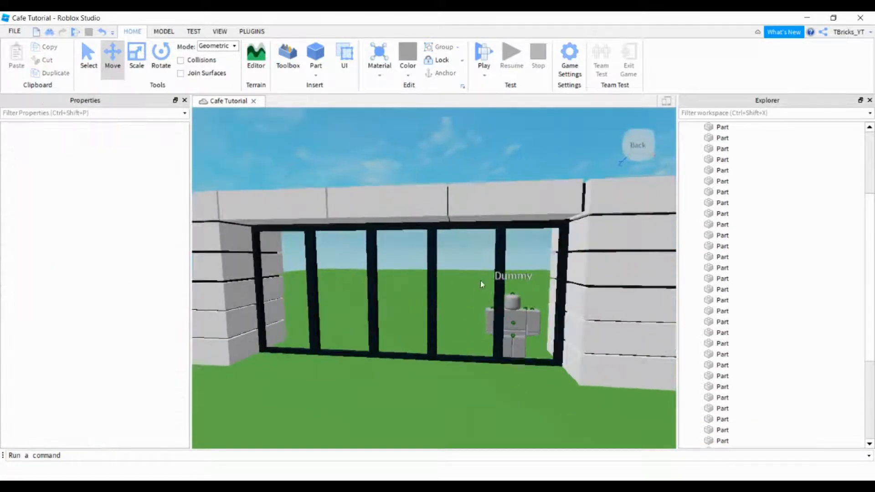
{"action": "left_click", "coordinate": [501, 265]}
{"action": "key", "text": "Delete"}
{"action": "key", "text": "a"}
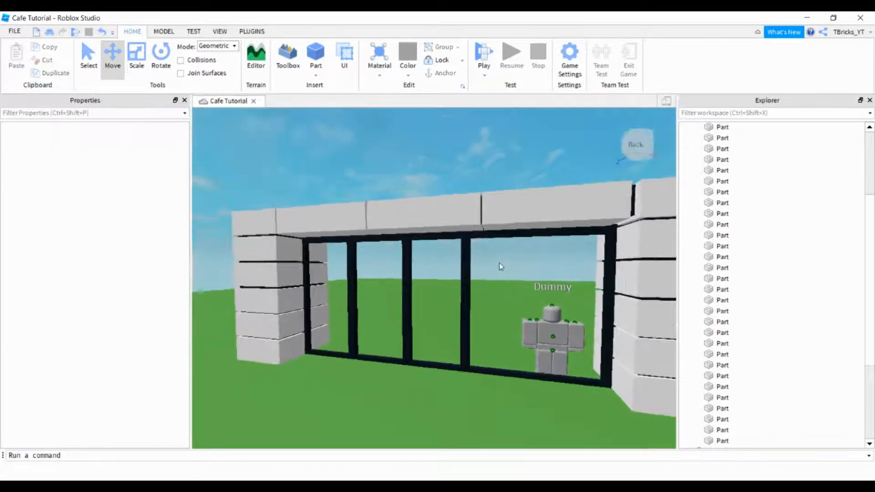
Step: Duplicate the black top beam and stretch the copy down to the sill at a height of about 10.496
{"action": "left_click", "coordinate": [441, 237]}
{"action": "left_click", "coordinate": [65, 77]}
{"action": "left_click", "coordinate": [136, 57]}
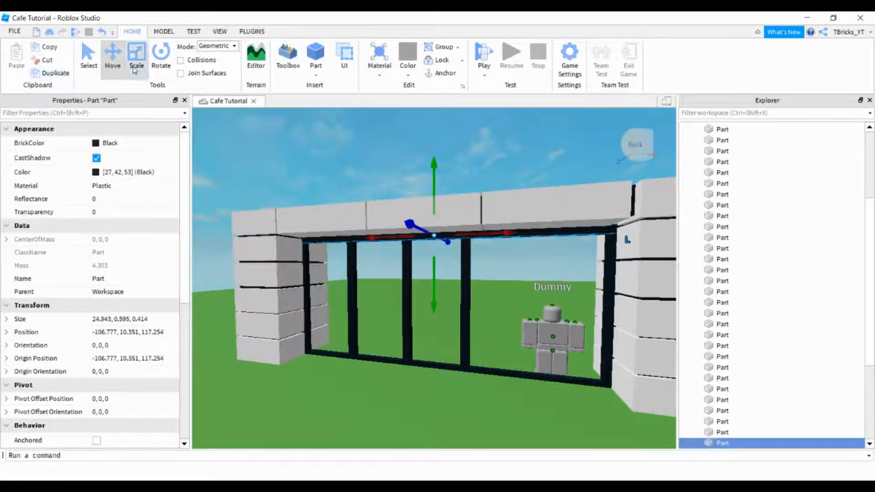
{"action": "left_click_drag", "start_coordinate": [437, 250], "coordinate": [447, 379]}
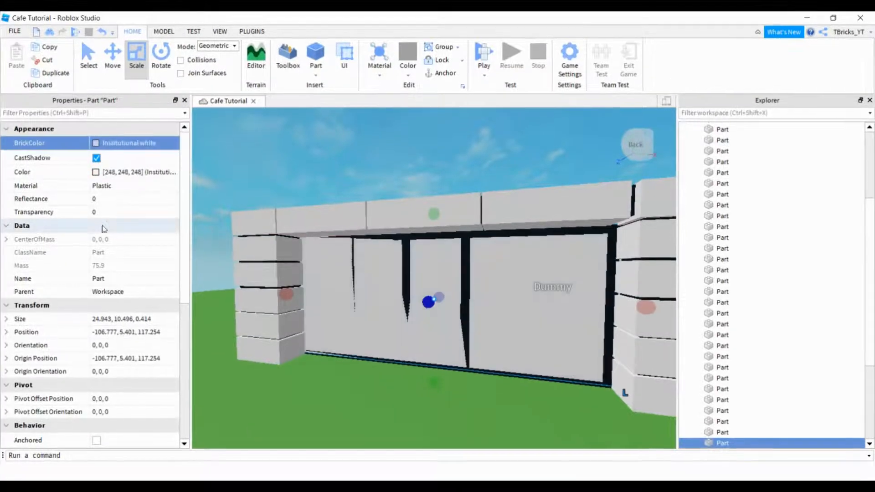
Step: Turn the stretched panel into glass by colouring it Institutional white and setting its transparency to 0.7
{"action": "left_click", "coordinate": [103, 213]}
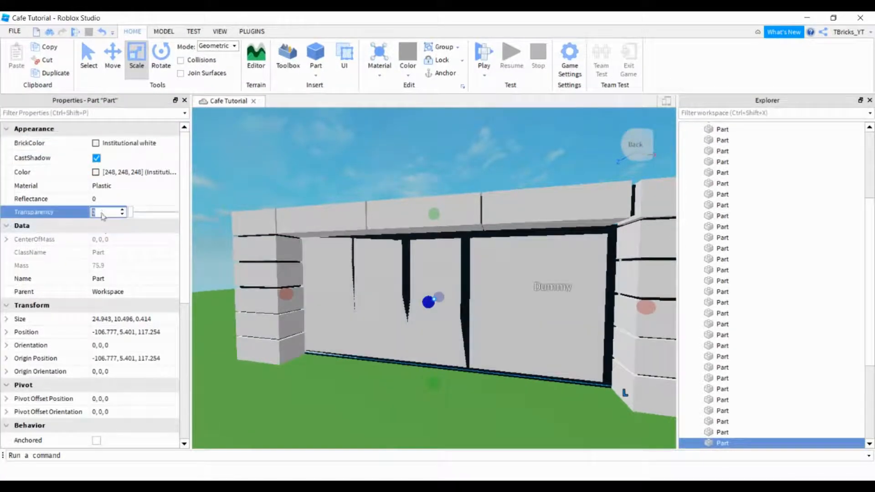
{"action": "type", "text": ".7"}
{"action": "key", "text": "Return"}
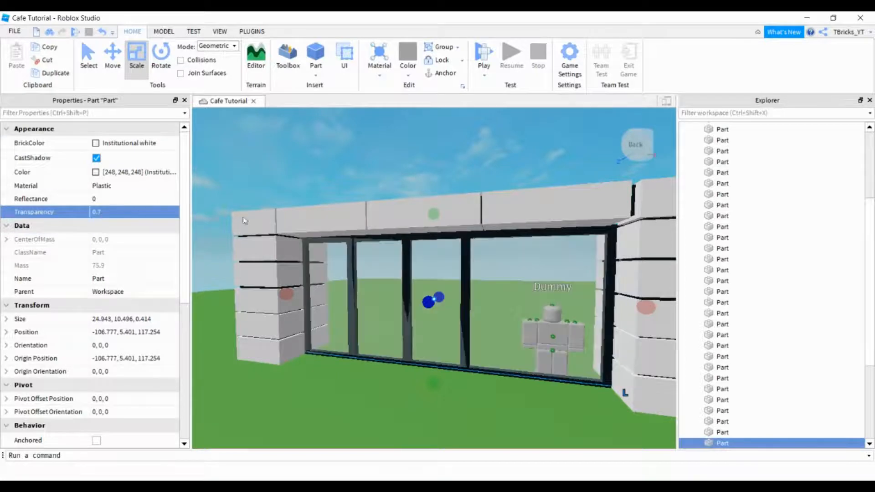
Step: Thin the glass pane from both faces to a thickness of about 0.286 so it sits inside the black frame
{"action": "right_click_drag", "start_coordinate": [446, 292], "coordinate": [461, 289]}
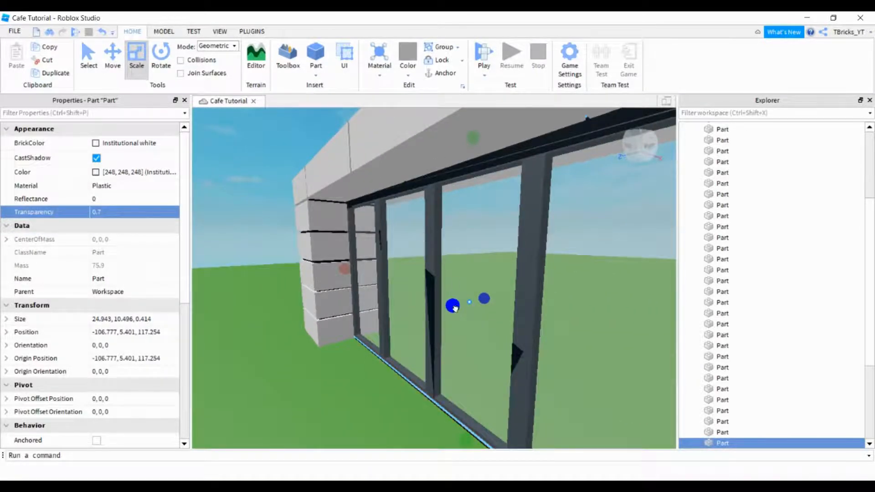
{"action": "left_click_drag", "start_coordinate": [453, 305], "coordinate": [454, 306]}
{"action": "right_click_drag", "start_coordinate": [455, 307], "coordinate": [406, 289]}
{"action": "left_click_drag", "start_coordinate": [389, 278], "coordinate": [391, 276]}
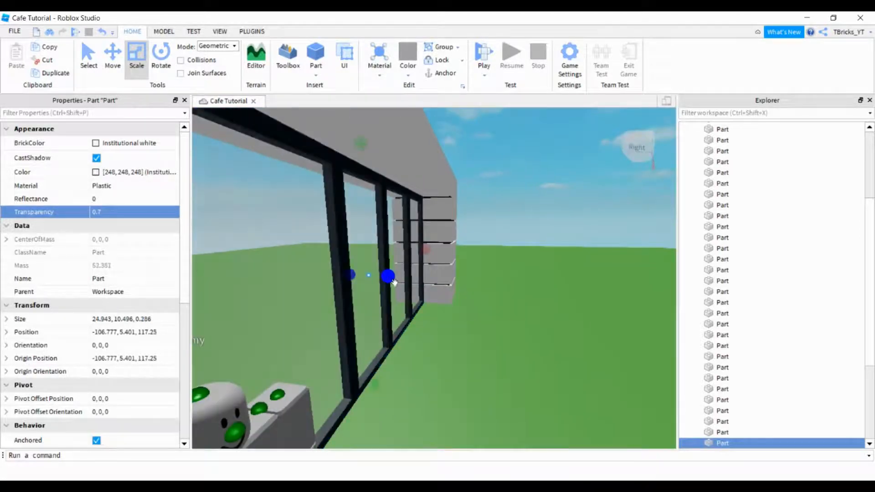
{"action": "mouse_move", "coordinate": [391, 276]}
{"action": "right_mouse_down"}
{"action": "mouse_move", "coordinate": [461, 296]}
{"action": "mouse_move", "coordinate": [484, 271]}
{"action": "mouse_move", "coordinate": [383, 267]}
{"action": "right_mouse_up"}
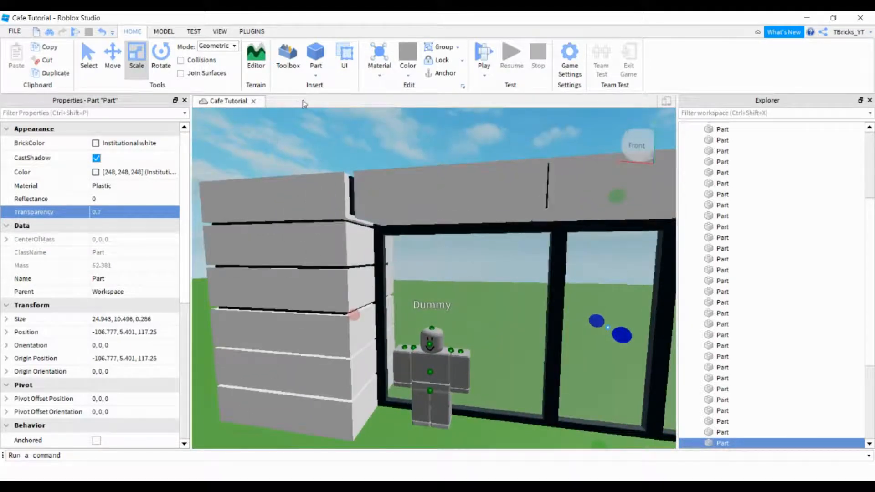
{"action": "left_click", "coordinate": [163, 32]}
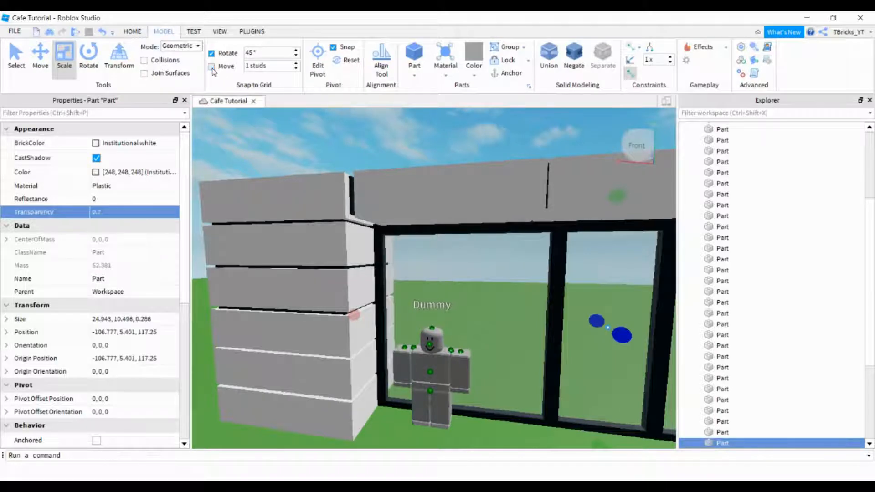
{"action": "left_click", "coordinate": [140, 33]}
Step: Even out the dividers by moving the outermost one to X about -114.283 and shifting the next one slightly the same way
{"action": "left_click", "coordinate": [289, 143]}
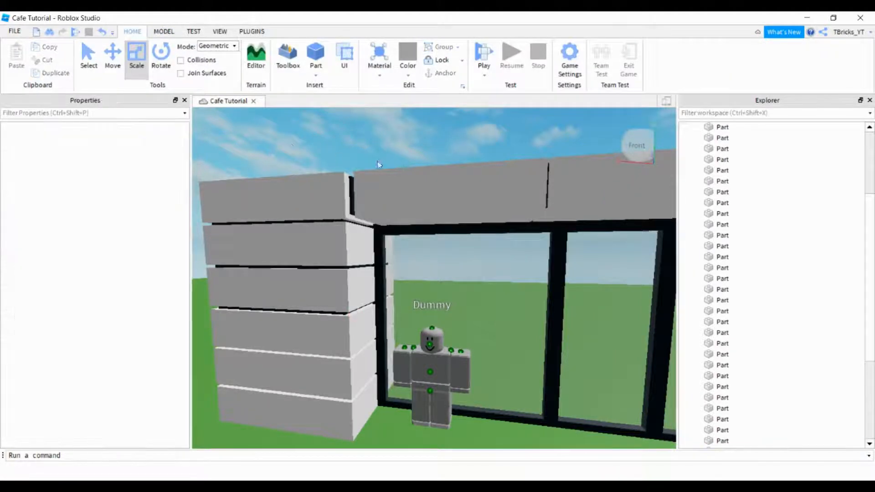
{"action": "scroll", "coordinate": [379, 160], "scroll_direction": "up", "scroll_amount": 2}
{"action": "right_click_drag", "start_coordinate": [378, 164], "coordinate": [379, 160]}
{"action": "scroll", "coordinate": [399, 206], "scroll_direction": "up", "scroll_amount": 2}
{"action": "key", "text": "a"}
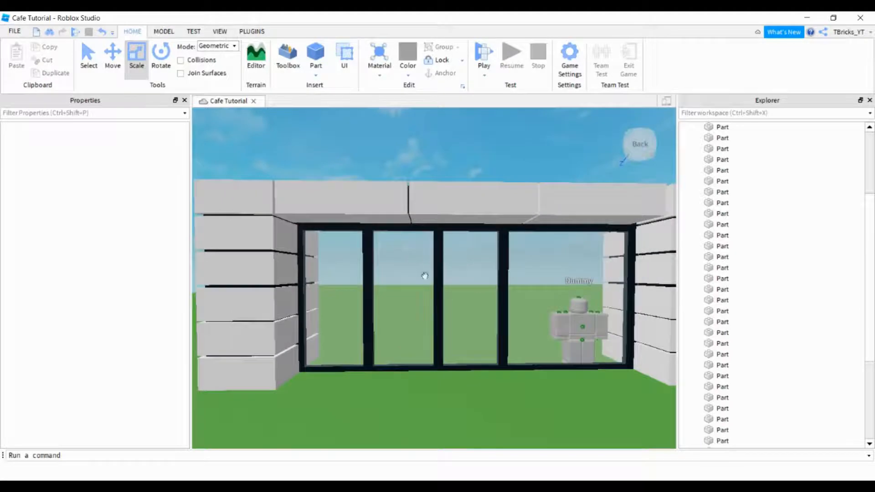
{"action": "left_click", "coordinate": [369, 275]}
{"action": "key", "text": "ctrl+2"}
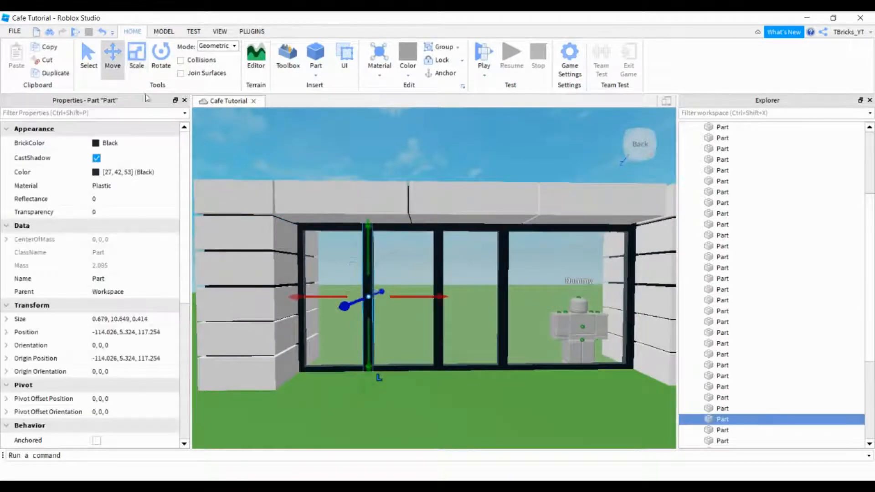
{"action": "left_click_drag", "start_coordinate": [413, 297], "coordinate": [407, 297]}
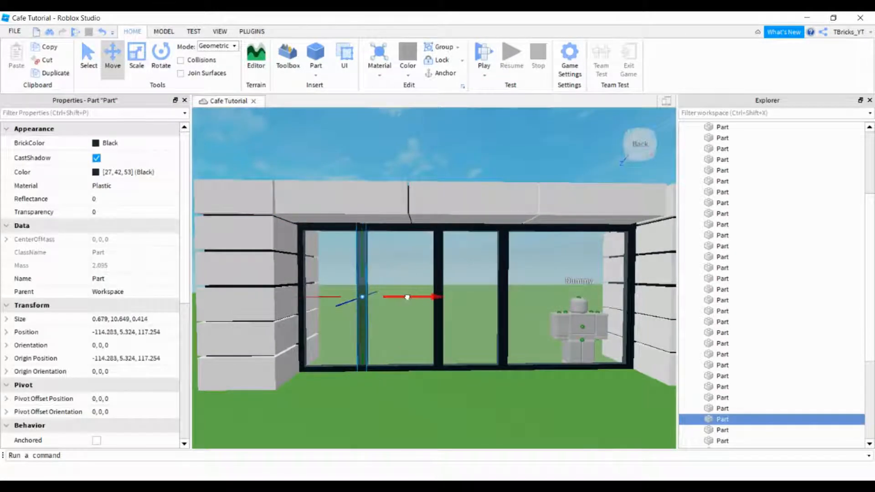
{"action": "left_click", "coordinate": [439, 270]}
{"action": "left_click_drag", "start_coordinate": [474, 297], "coordinate": [466, 296]}
{"action": "key", "text": "s"}
{"action": "key", "text": "d"}
{"action": "left_click", "coordinate": [398, 185]}
Step: Move the dummy away from the glass to the other side of the wall, at Z about 107.971
{"action": "key", "text": "w"}
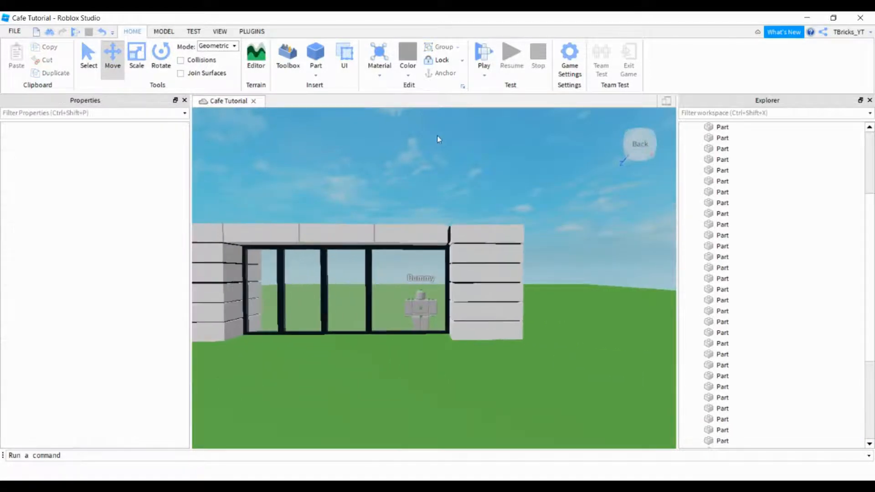
{"action": "key", "text": "a"}
{"action": "right_click_drag", "start_coordinate": [438, 137], "coordinate": [438, 136]}
{"action": "key", "text": "w"}
{"action": "key", "text": "d"}
{"action": "key", "text": "w"}
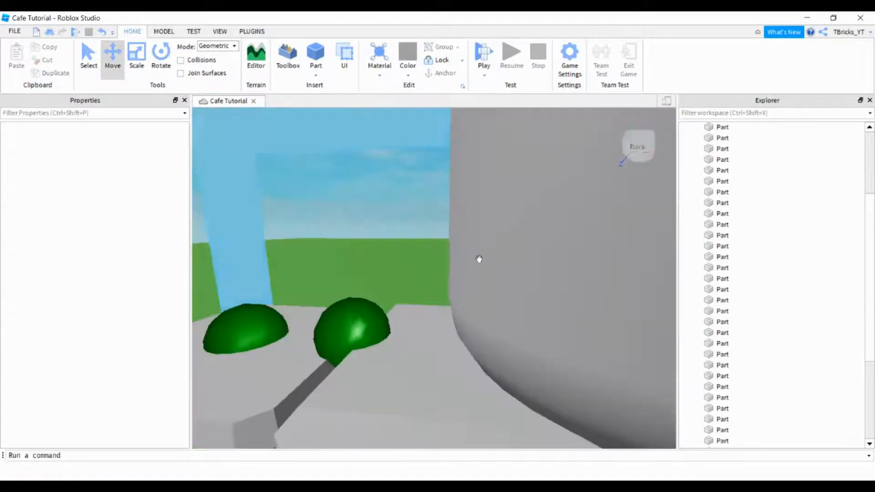
{"action": "right_click_drag", "start_coordinate": [476, 256], "coordinate": [478, 258]}
{"action": "key", "text": "s"}
{"action": "left_click", "coordinate": [472, 287]}
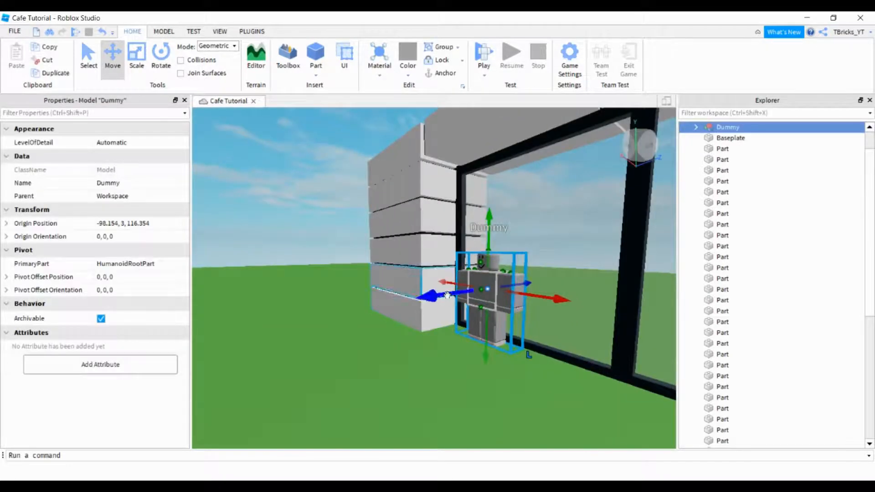
{"action": "left_click_drag", "start_coordinate": [428, 296], "coordinate": [246, 351]}
Step: Examine the finished window wall from the front, around its columns and from above
{"action": "key", "text": "s"}
{"action": "right_click_drag", "start_coordinate": [344, 313], "coordinate": [351, 293]}
{"action": "key", "text": "w"}
{"action": "key", "text": "d"}
{"action": "key", "text": "s"}
{"action": "key", "text": "w"}
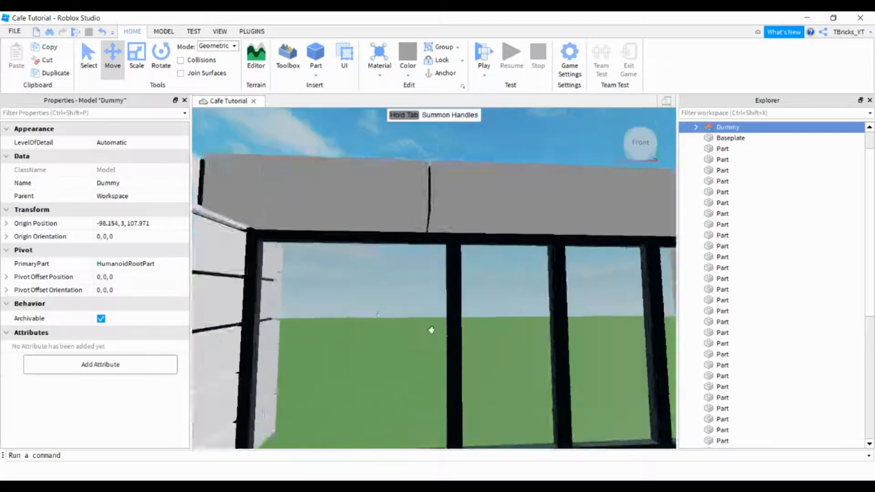
{"action": "right_click_drag", "start_coordinate": [431, 330], "coordinate": [426, 323]}
{"action": "key", "text": "s"}
{"action": "key", "text": "w"}
{"action": "mouse_move", "coordinate": [481, 308]}
{"action": "right_mouse_down"}
{"action": "mouse_move", "coordinate": [473, 333]}
{"action": "mouse_move", "coordinate": [483, 300]}
{"action": "right_mouse_up"}
{"action": "key", "text": "s"}
{"action": "key", "text": "s"}
{"action": "key", "text": "w"}
{"action": "key", "text": "s"}
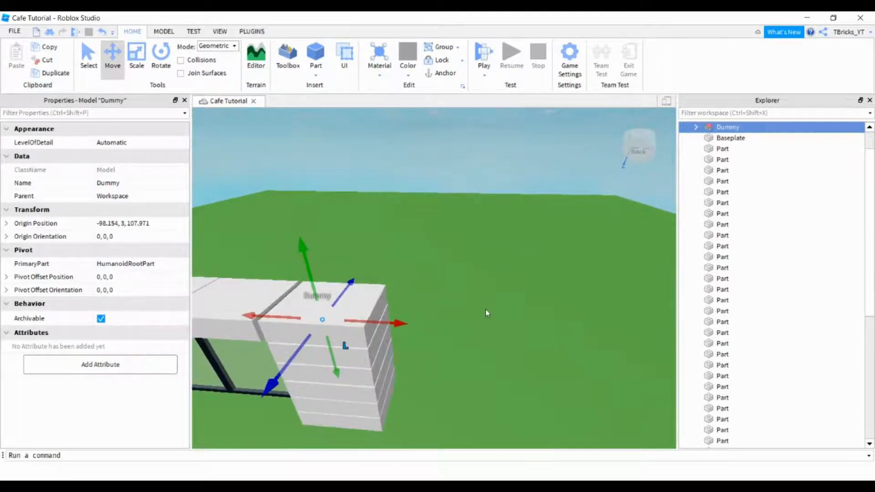
{"action": "right_click_drag", "start_coordinate": [486, 301], "coordinate": [488, 299]}
{"action": "key", "text": "w"}
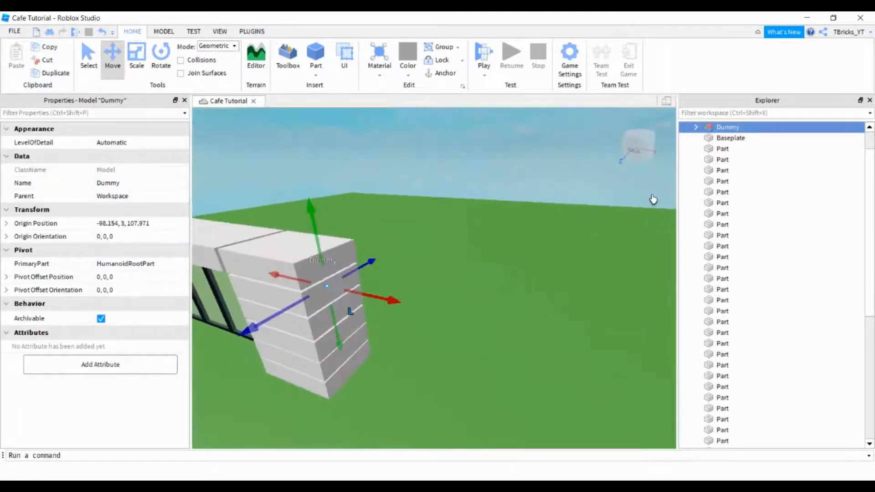
{"action": "right_click_drag", "start_coordinate": [558, 236], "coordinate": [558, 236]}
{"action": "key", "text": "s"}
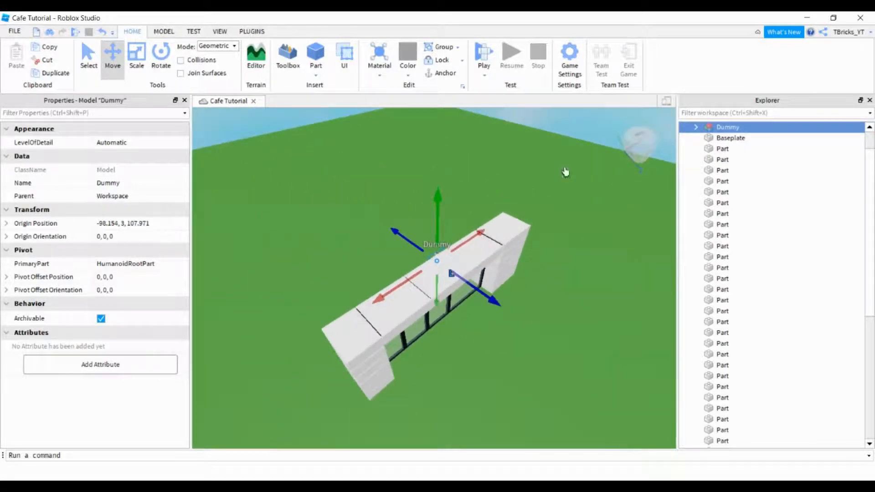
Step: Select all the wall's parts in the viewport together with the dummy and group them into one model
{"action": "left_click_drag", "start_coordinate": [284, 242], "coordinate": [610, 406]}
{"action": "right_click_drag", "start_coordinate": [568, 284], "coordinate": [567, 283]}
{"action": "left_click", "coordinate": [450, 171]}
{"action": "right_click_drag", "start_coordinate": [450, 170], "coordinate": [450, 171]}
{"action": "scroll", "coordinate": [450, 170], "scroll_direction": "down", "scroll_amount": 3}
{"action": "left_click_drag", "start_coordinate": [351, 197], "coordinate": [602, 365]}
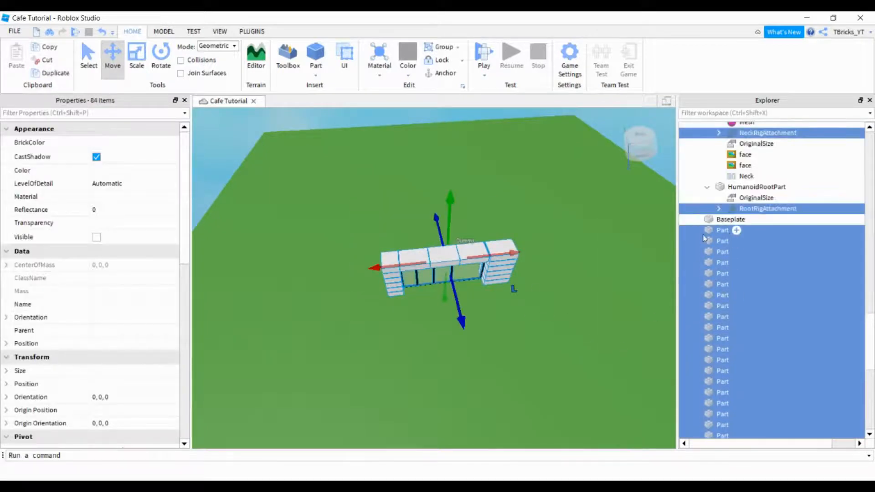
{"action": "key", "text": "ctrl+g"}
Step: Take the dummy out of the new model and put it back directly under Workspace
{"action": "left_click", "coordinate": [696, 160]}
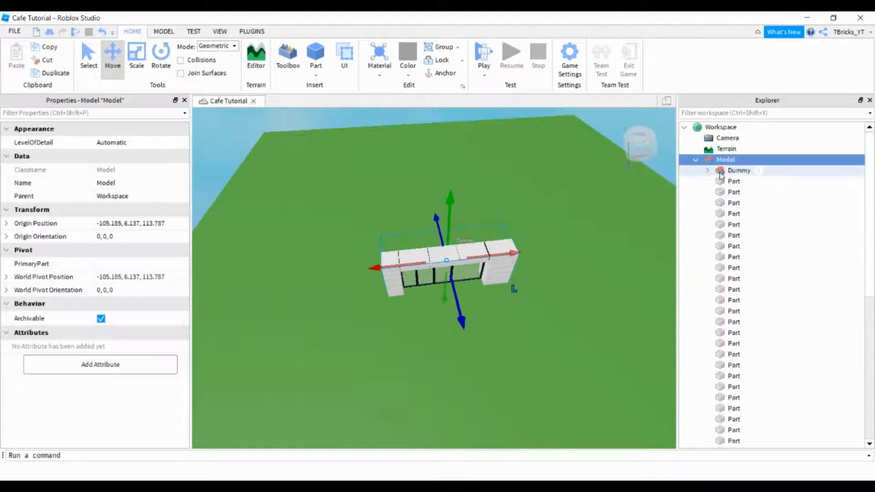
{"action": "left_click", "coordinate": [722, 173]}
{"action": "left_click_drag", "start_coordinate": [731, 173], "coordinate": [721, 127]}
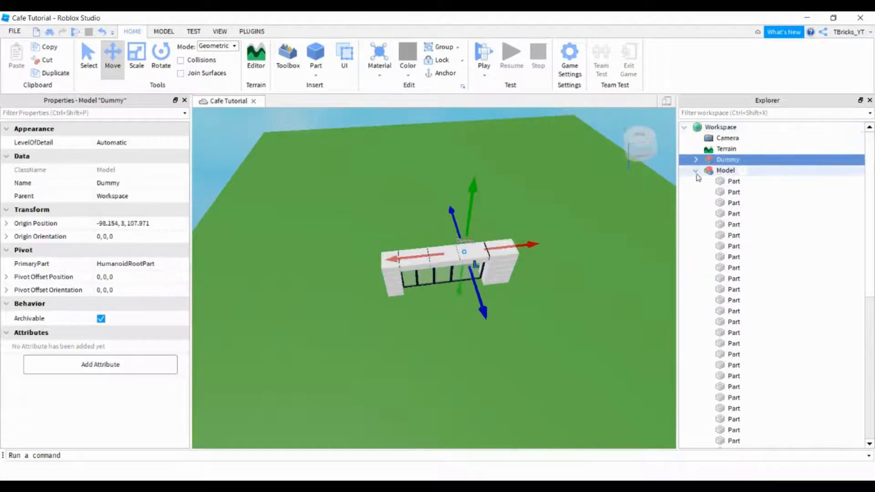
{"action": "left_click", "coordinate": [695, 170]}
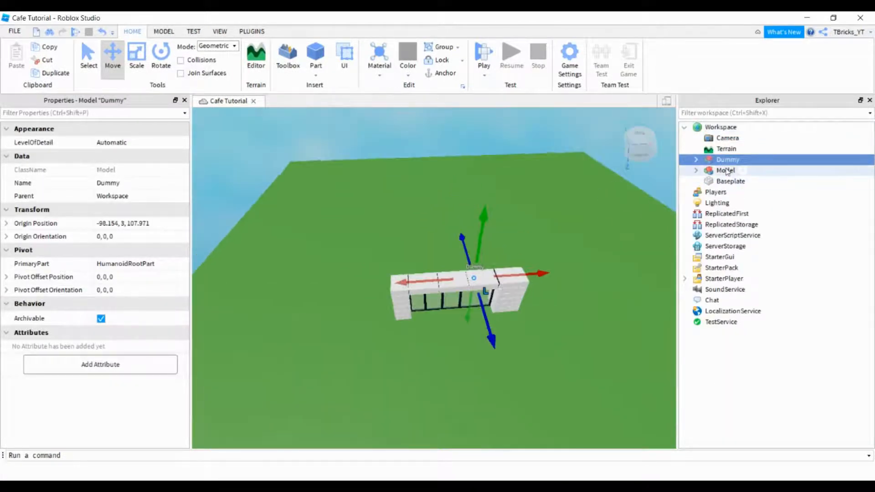
Step: Rename the grouped model as Wall and clear the selection
{"action": "left_click", "coordinate": [726, 170]}
{"action": "left_click", "coordinate": [151, 184]}
{"action": "type", "text": "Wall"}
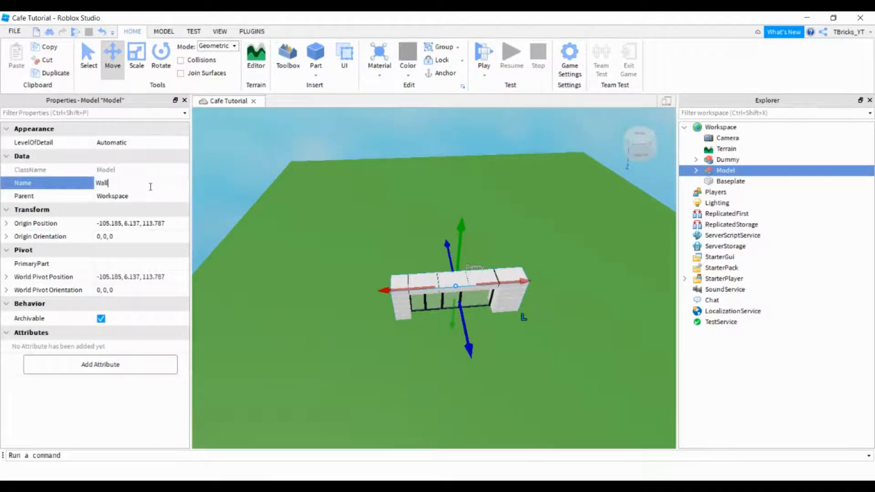
{"action": "key", "text": "Return"}
{"action": "left_click", "coordinate": [371, 126]}
Step: Move the Wall model across the baseplate to X about -101.539 and Z about 94.972, then deselect it
{"action": "scroll", "coordinate": [463, 208], "scroll_direction": "up", "scroll_amount": 4}
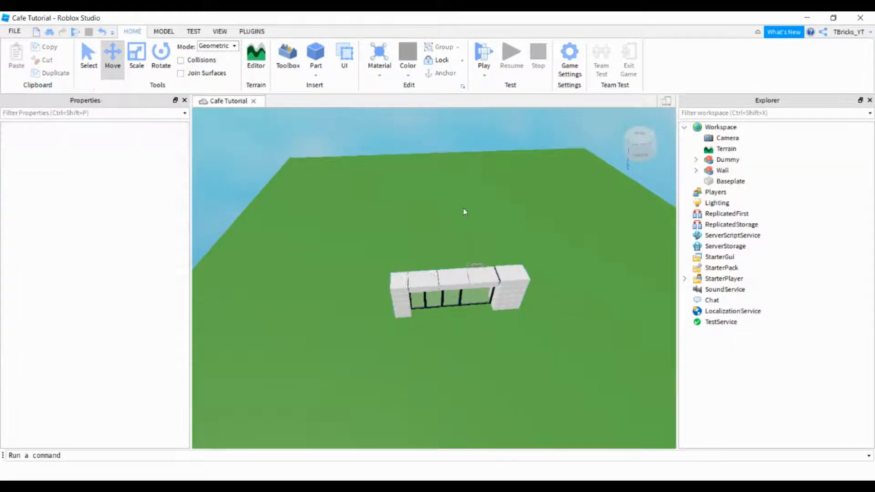
{"action": "left_click_drag", "start_coordinate": [451, 279], "coordinate": [463, 260]}
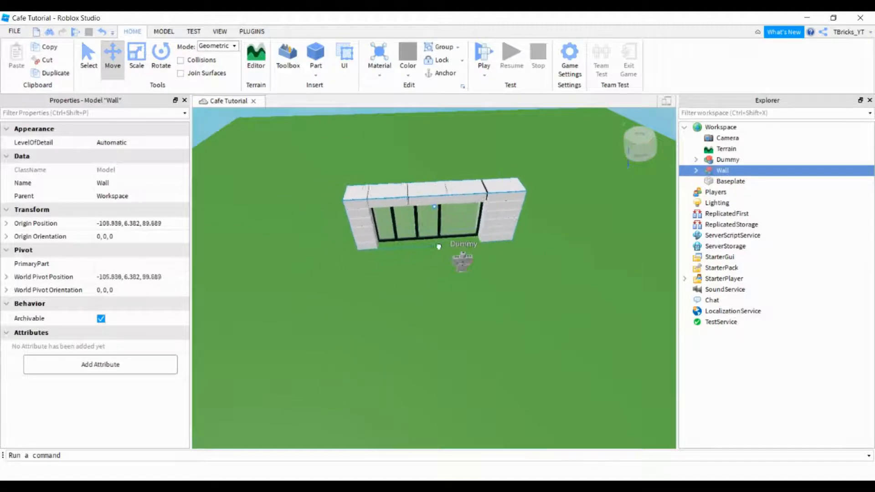
{"action": "scroll", "coordinate": [451, 251], "scroll_direction": "up", "scroll_amount": 5}
{"action": "scroll", "coordinate": [416, 316], "scroll_direction": "up", "scroll_amount": 3}
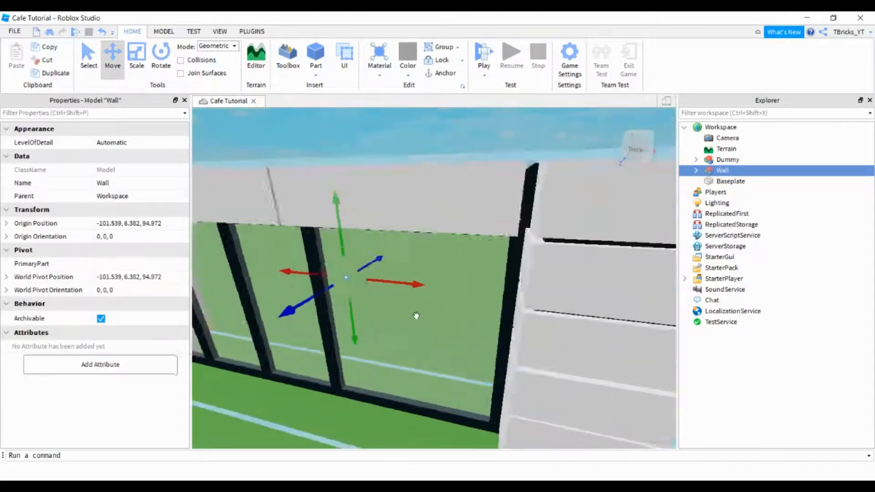
{"action": "right_click_drag", "start_coordinate": [486, 313], "coordinate": [498, 311]}
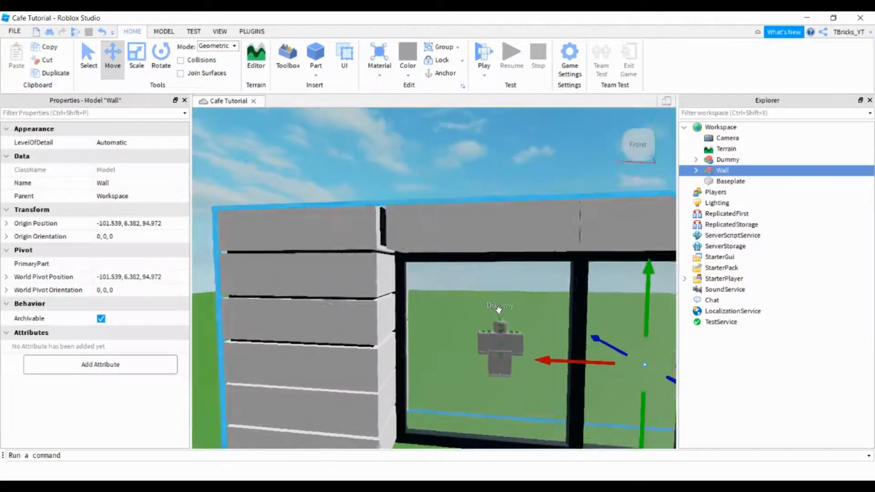
{"action": "key", "text": "s"}
{"action": "key", "text": "d"}
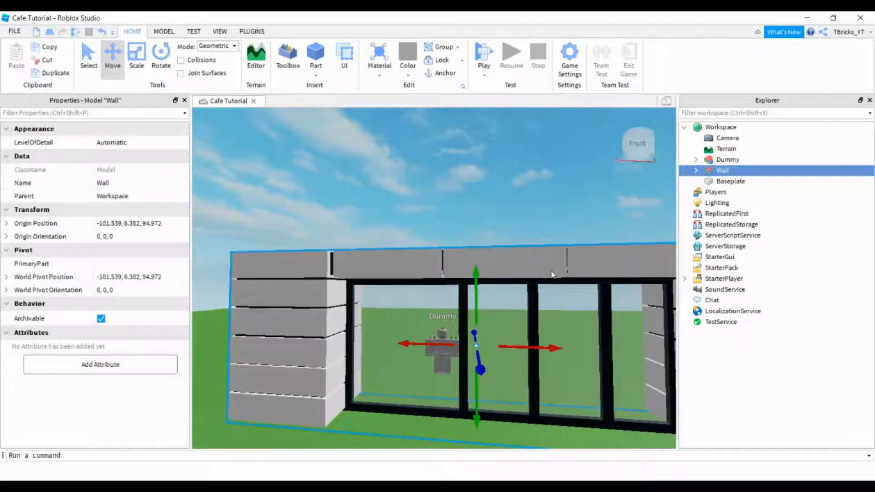
{"action": "left_click", "coordinate": [572, 197]}
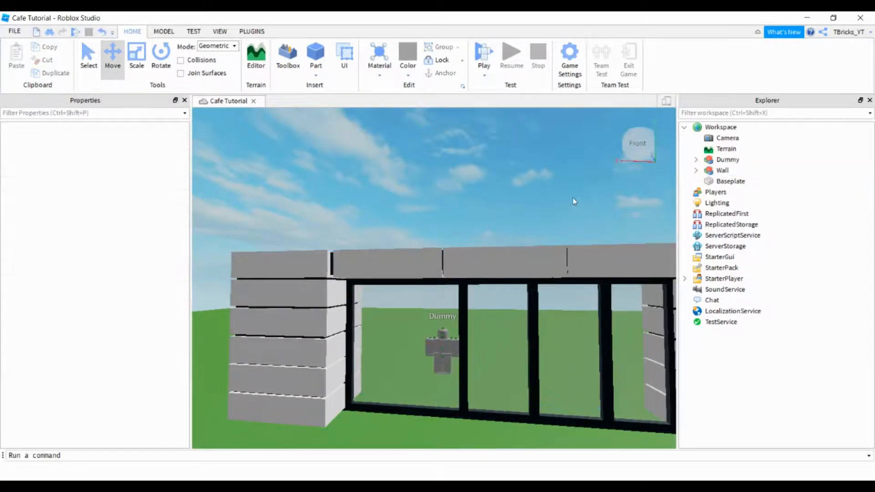
Step: Insert a new block part and move it up against the end of the Wall model, around X -81.37, Z 98.306
{"action": "right_click_drag", "start_coordinate": [572, 197], "coordinate": [573, 197]}
{"action": "left_click", "coordinate": [316, 54]}
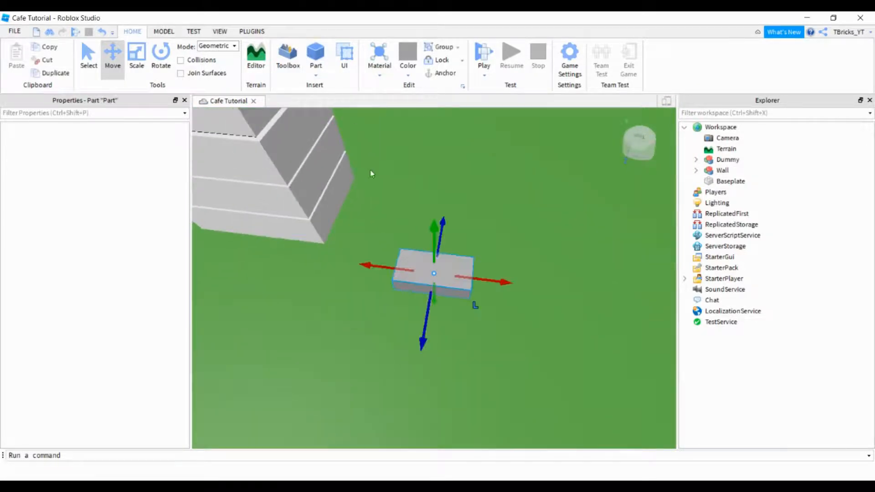
{"action": "left_click_drag", "start_coordinate": [410, 287], "coordinate": [347, 223]}
{"action": "key", "text": "f"}
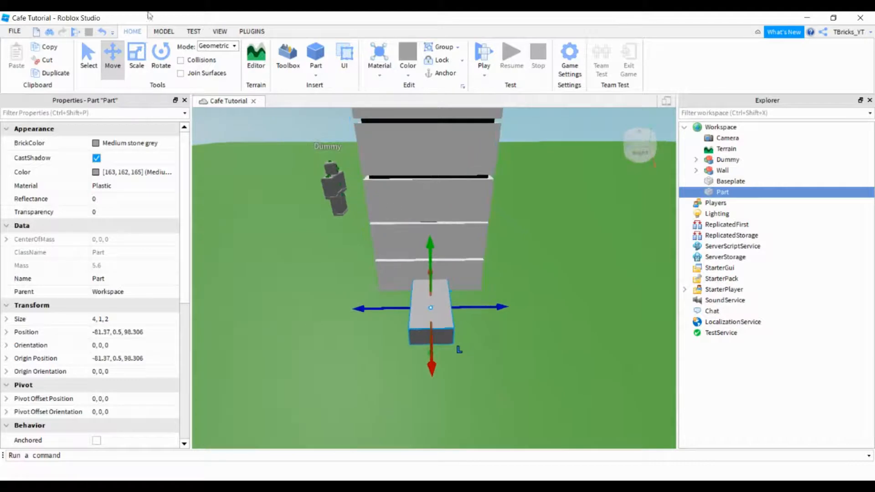
Step: Scale the new part into a slim upright post about 0.427 × 10.189 × 0.414 and colour it Black
{"action": "left_click_drag", "start_coordinate": [398, 308], "coordinate": [407, 309]}
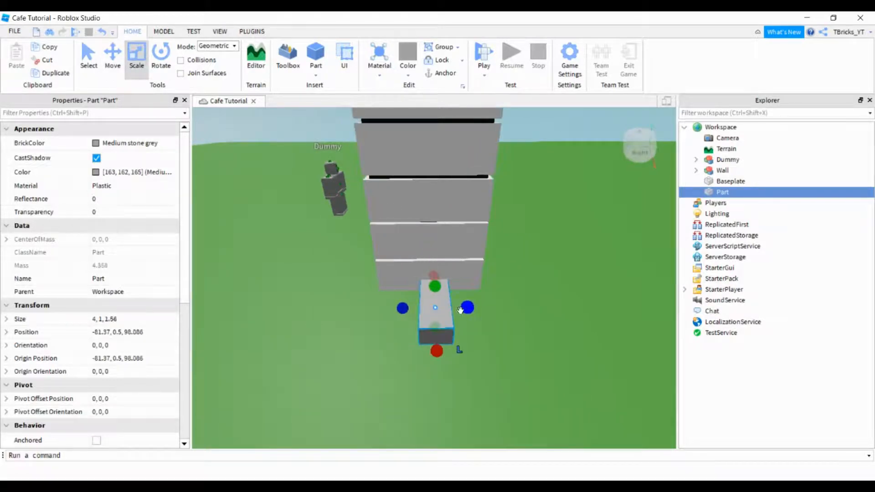
{"action": "left_click_drag", "start_coordinate": [462, 311], "coordinate": [459, 312]}
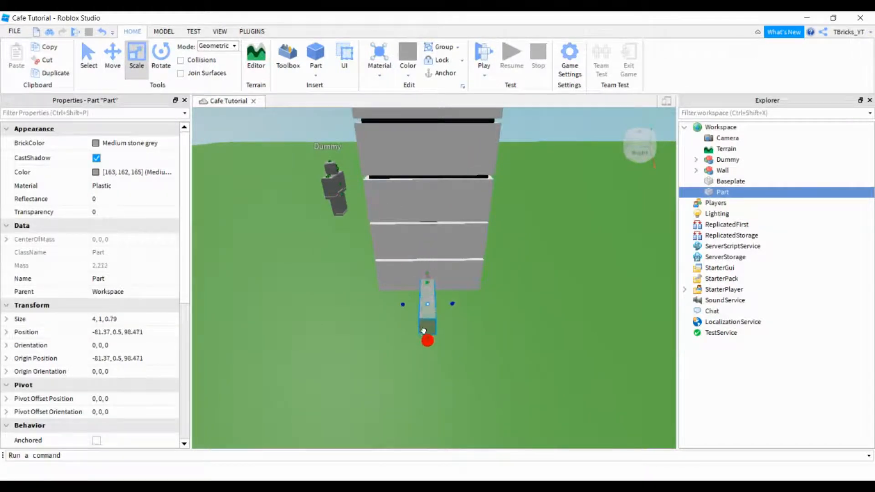
{"action": "right_click_drag", "start_coordinate": [454, 297], "coordinate": [458, 295]}
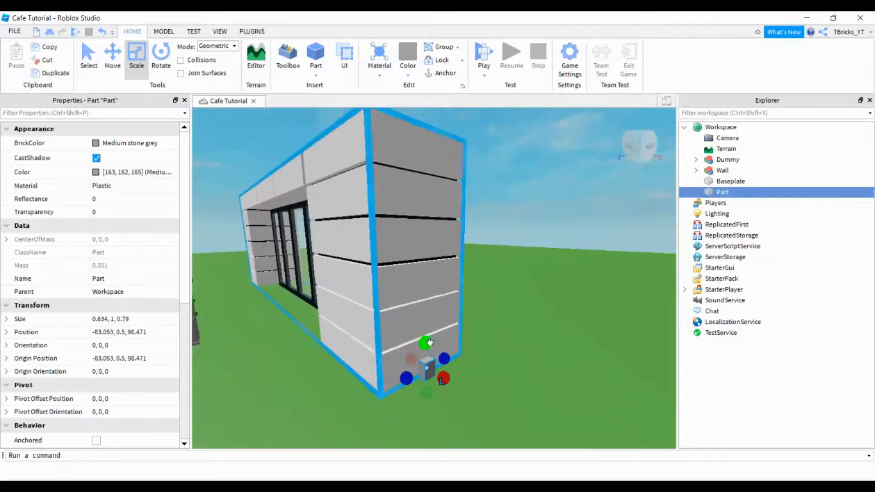
{"action": "left_click_drag", "start_coordinate": [429, 342], "coordinate": [411, 191]}
{"action": "left_click_drag", "start_coordinate": [412, 160], "coordinate": [412, 163]}
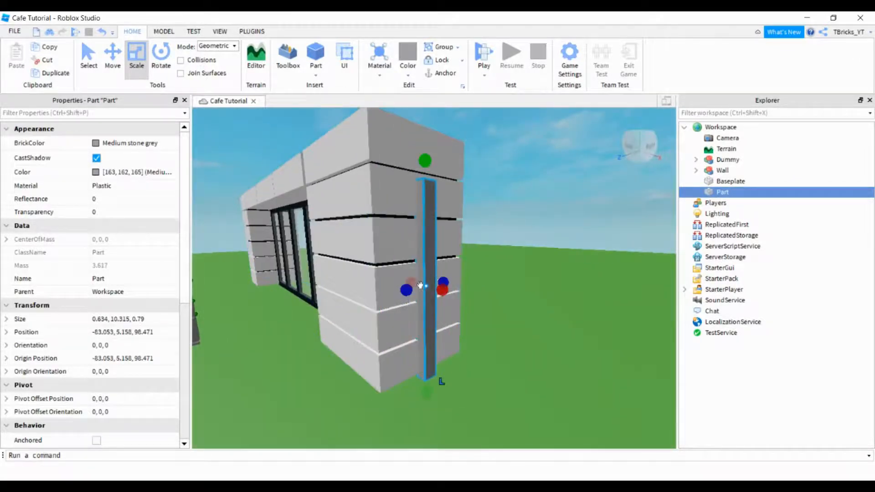
{"action": "left_click", "coordinate": [109, 143]}
{"action": "left_click_drag", "start_coordinate": [441, 292], "coordinate": [413, 291]}
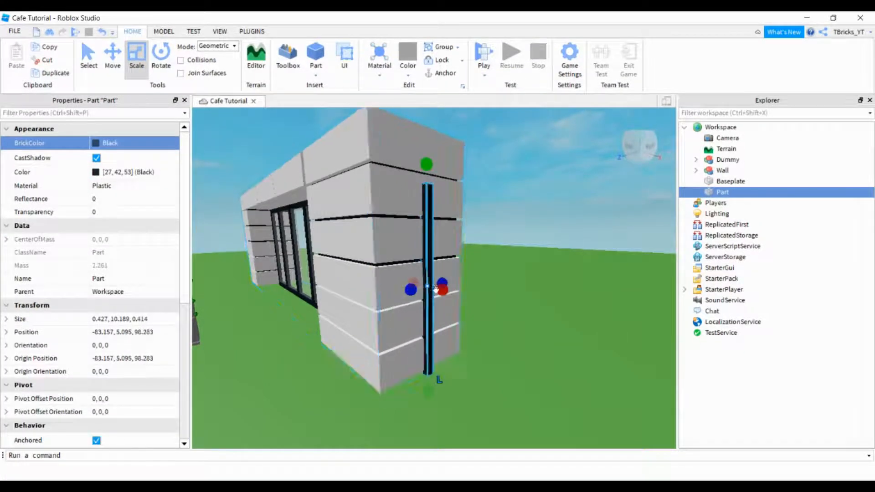
Step: Duplicate the black post twice in a row extending away from the wall, at X about -78.22 and -72.639
{"action": "right_click_drag", "start_coordinate": [412, 292], "coordinate": [439, 290]}
{"action": "scroll", "coordinate": [439, 291], "scroll_direction": "down", "scroll_amount": 3}
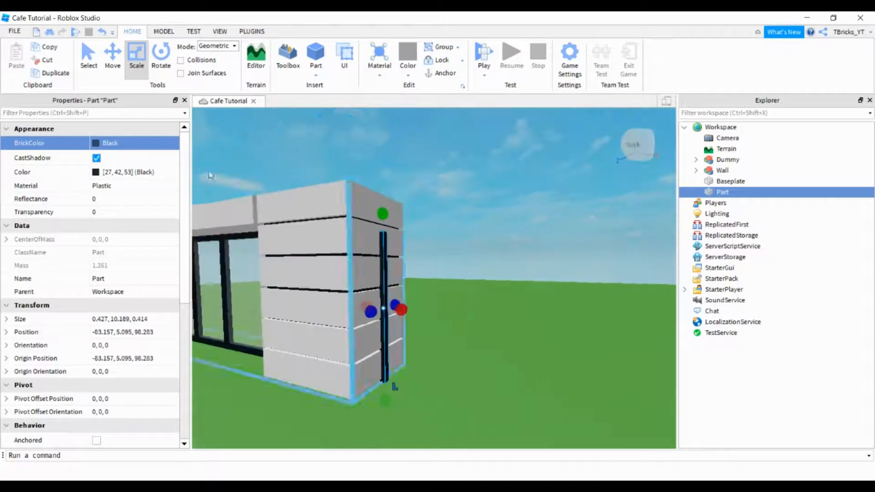
{"action": "left_click", "coordinate": [112, 59]}
{"action": "left_click", "coordinate": [50, 72]}
{"action": "left_click_drag", "start_coordinate": [396, 314], "coordinate": [457, 306]}
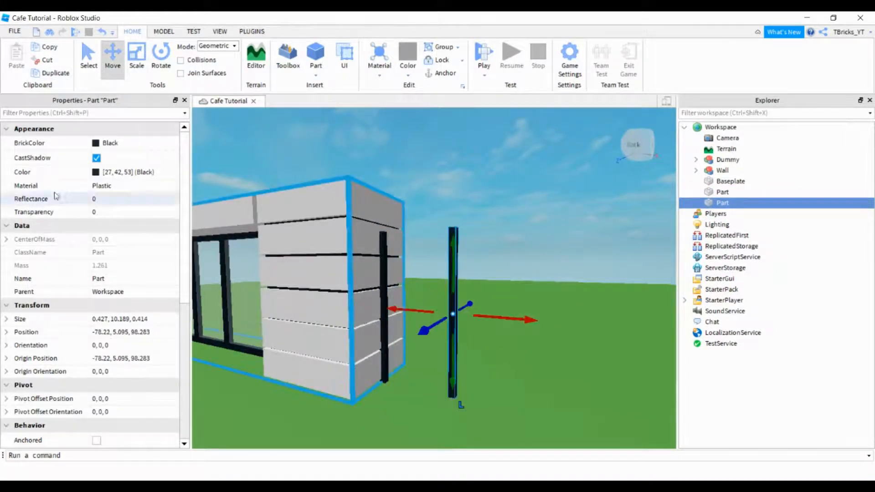
{"action": "left_click", "coordinate": [50, 73]}
{"action": "left_click_drag", "start_coordinate": [504, 325], "coordinate": [623, 332]}
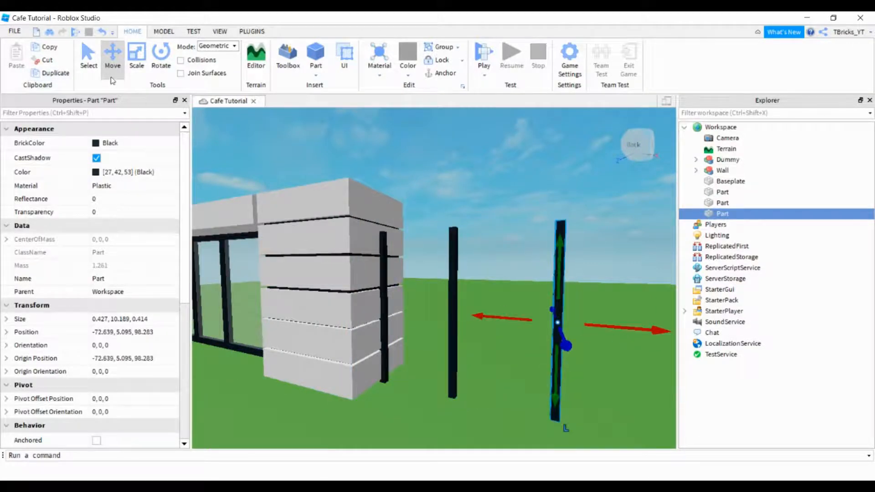
Step: Duplicate the outermost post and scale the copy into a bottom rail about 11.16 × 0.243 × 0.414 joining all three posts
{"action": "left_click", "coordinate": [51, 73]}
{"action": "left_click", "coordinate": [137, 57]}
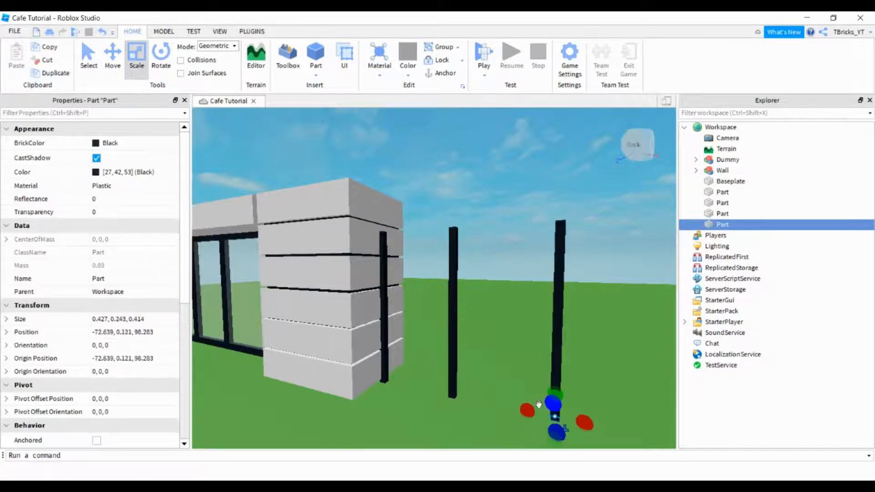
{"action": "left_click_drag", "start_coordinate": [538, 404], "coordinate": [436, 406]}
{"action": "left_click_drag", "start_coordinate": [365, 388], "coordinate": [361, 387]}
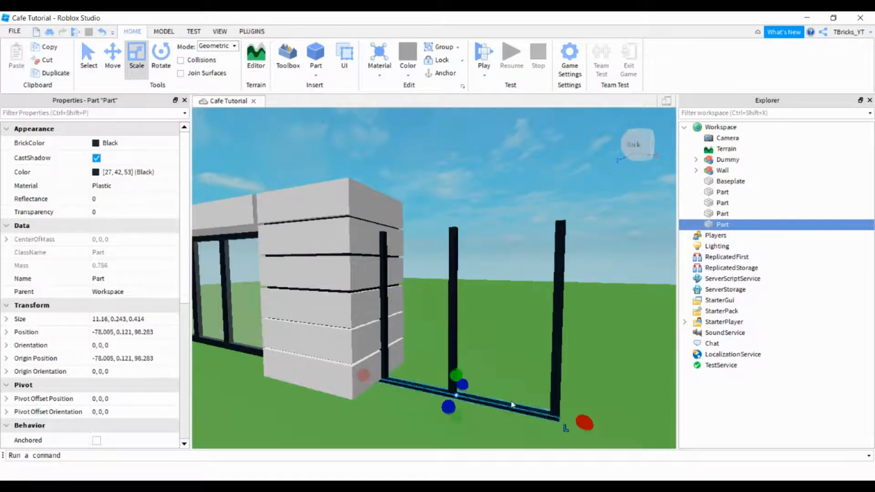
Step: Move the middle post along the rail to X about -77.918 to centre it between the outer posts
{"action": "scroll", "coordinate": [510, 400], "scroll_direction": "down", "scroll_amount": 5}
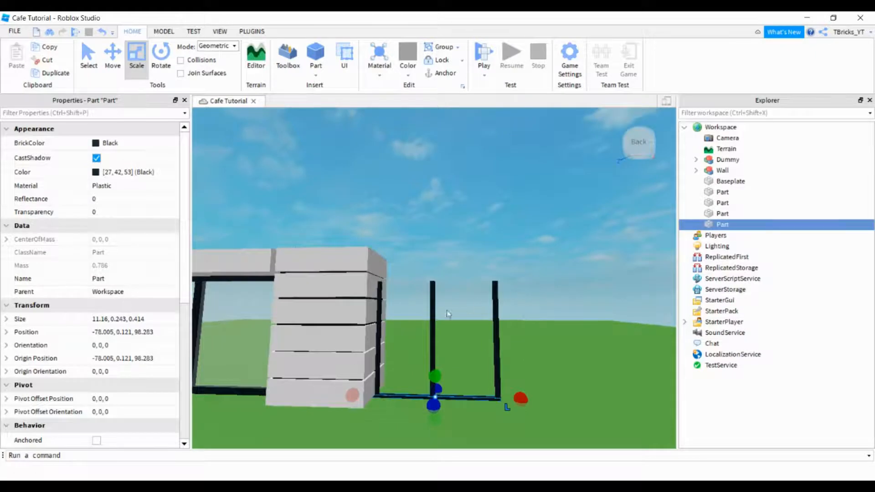
{"action": "left_click", "coordinate": [448, 314]}
{"action": "left_click", "coordinate": [433, 315]}
{"action": "left_click", "coordinate": [112, 57]}
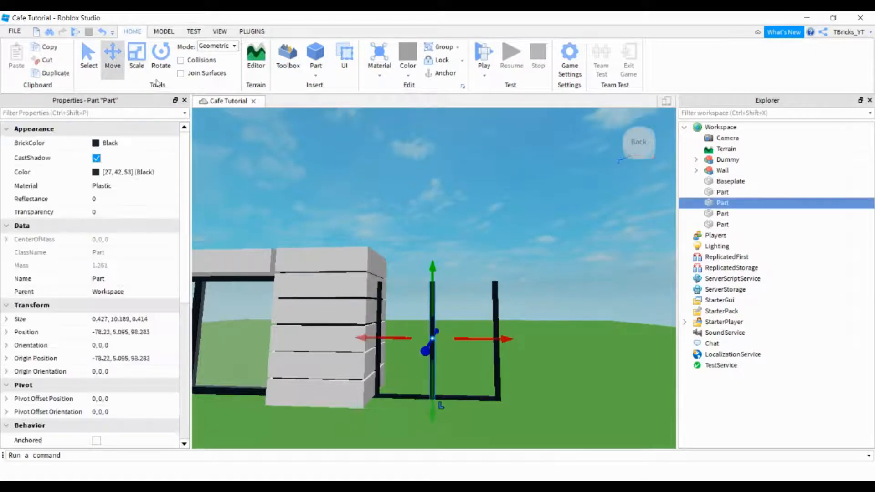
{"action": "left_click_drag", "start_coordinate": [456, 342], "coordinate": [463, 340]}
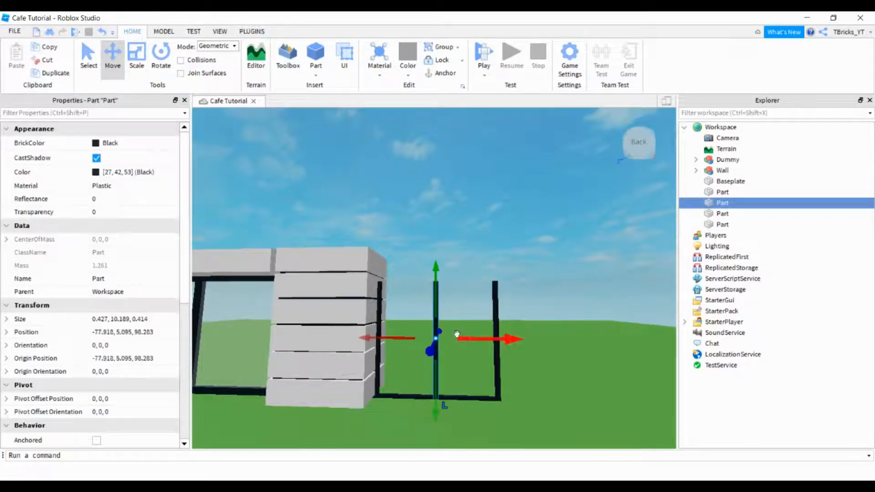
Step: Shorten all three posts together to a height of about 9.543 with the F3X building tools' Resize Tool, then deselect them
{"action": "left_click", "coordinate": [380, 290], "text": "ctrl"}
{"action": "left_click", "coordinate": [496, 295], "text": "ctrl"}
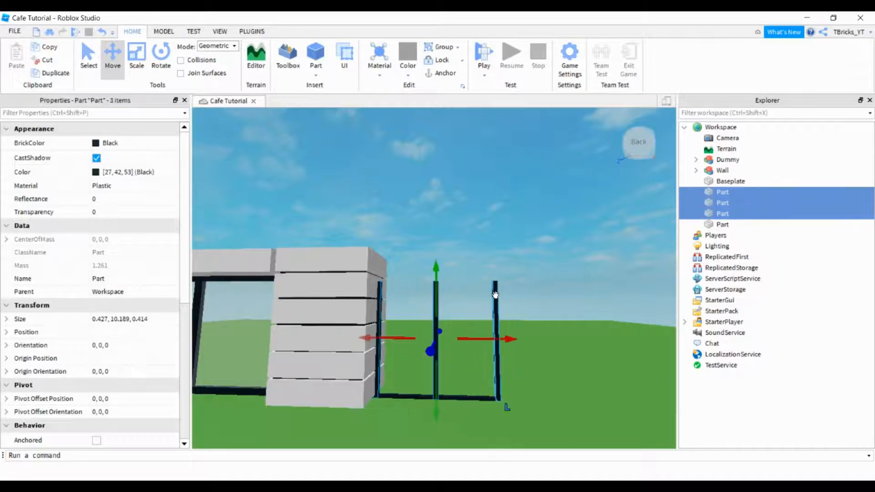
{"action": "left_click", "coordinate": [220, 31]}
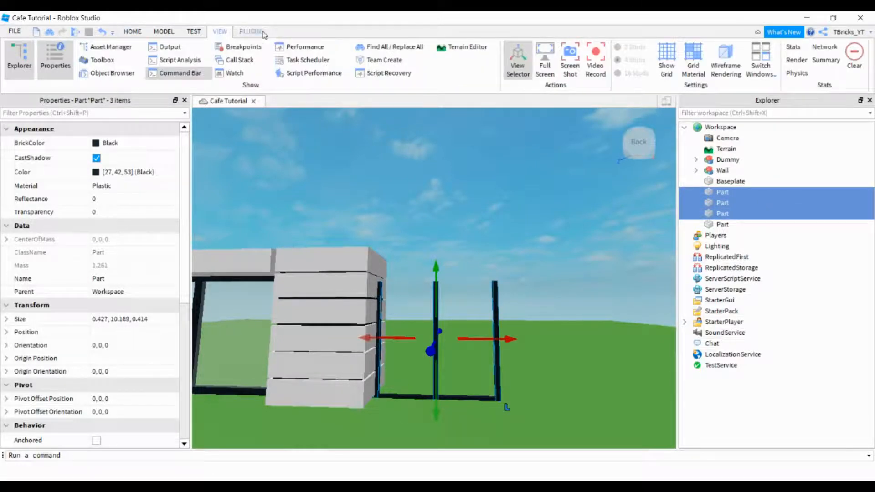
{"action": "left_click", "coordinate": [252, 31]}
{"action": "left_click", "coordinate": [508, 61]}
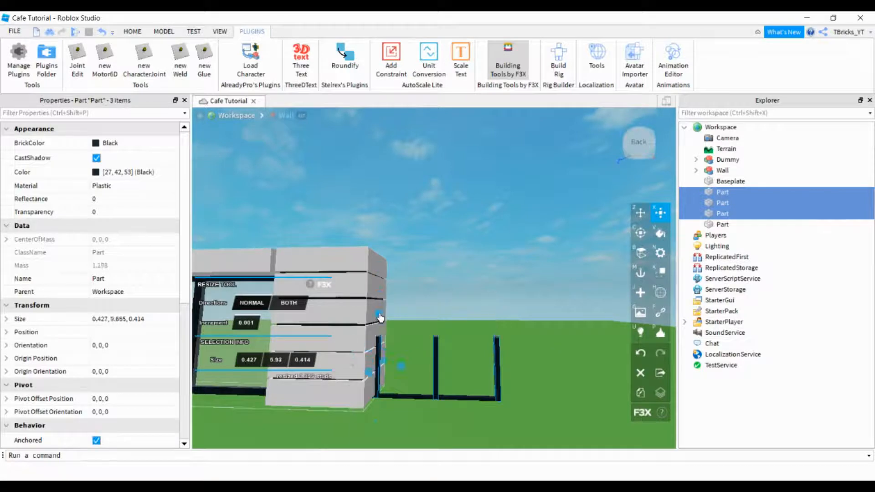
{"action": "left_click_drag", "start_coordinate": [380, 318], "coordinate": [397, 279]}
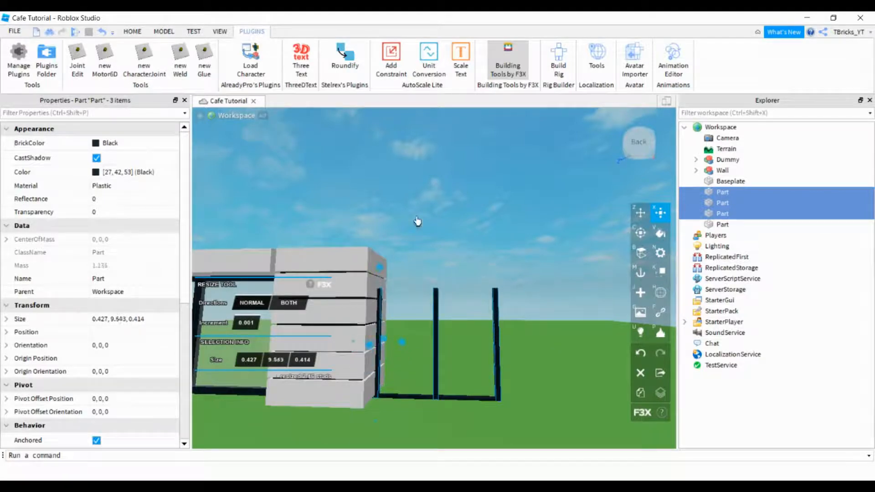
{"action": "left_click", "coordinate": [505, 57]}
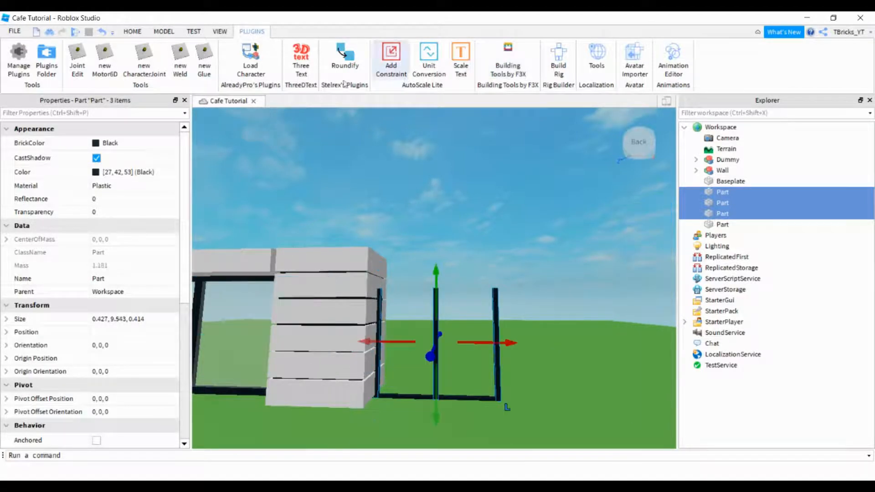
{"action": "left_click", "coordinate": [482, 226]}
Step: Try to lower the tops of the three posts together with the Scale tool, and undo the scaling
{"action": "scroll", "coordinate": [489, 225], "scroll_direction": "down", "scroll_amount": 5}
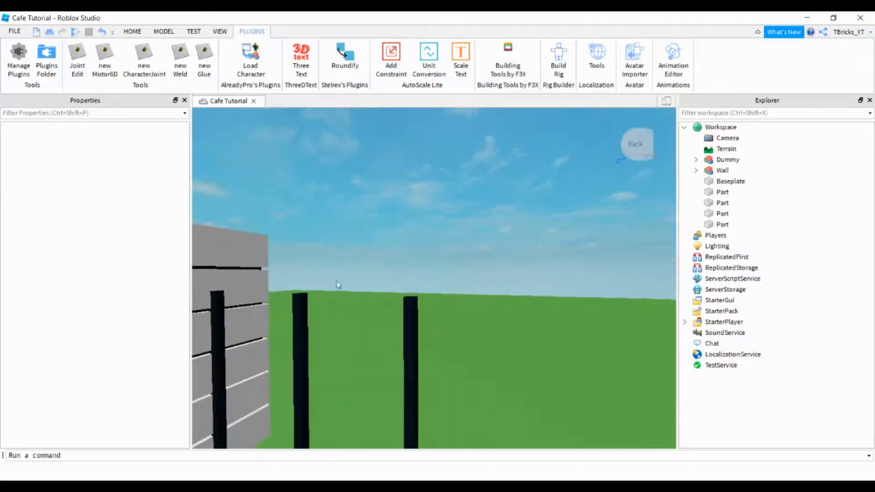
{"action": "left_click", "coordinate": [218, 306]}
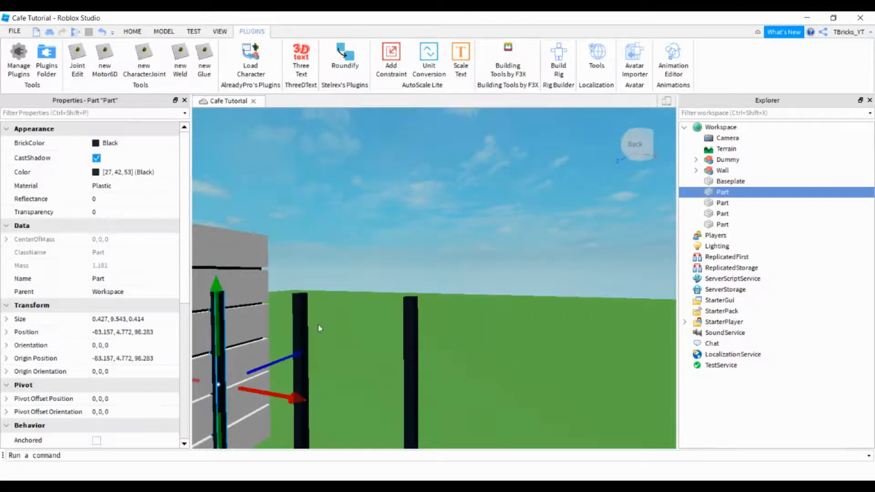
{"action": "left_click", "coordinate": [304, 325], "text": "ctrl"}
{"action": "left_click", "coordinate": [411, 325], "text": "ctrl"}
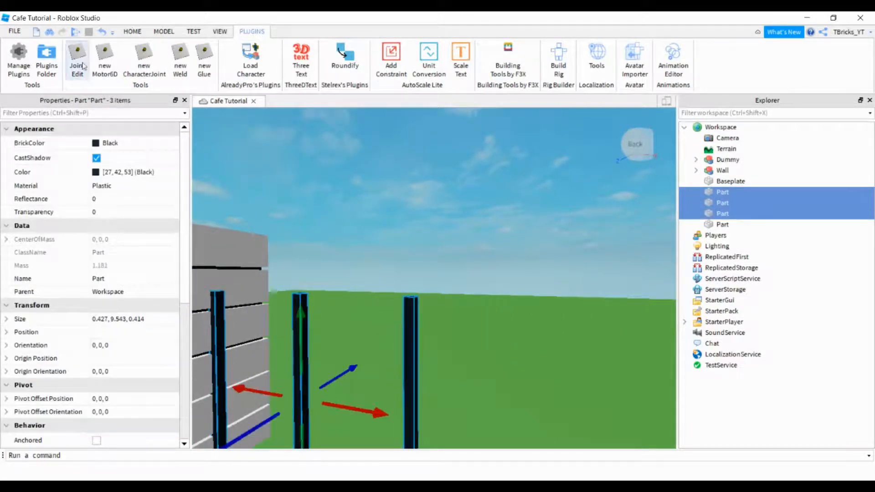
{"action": "left_click", "coordinate": [133, 31]}
{"action": "left_click", "coordinate": [137, 57]}
{"action": "scroll", "coordinate": [396, 285], "scroll_direction": "up", "scroll_amount": 5}
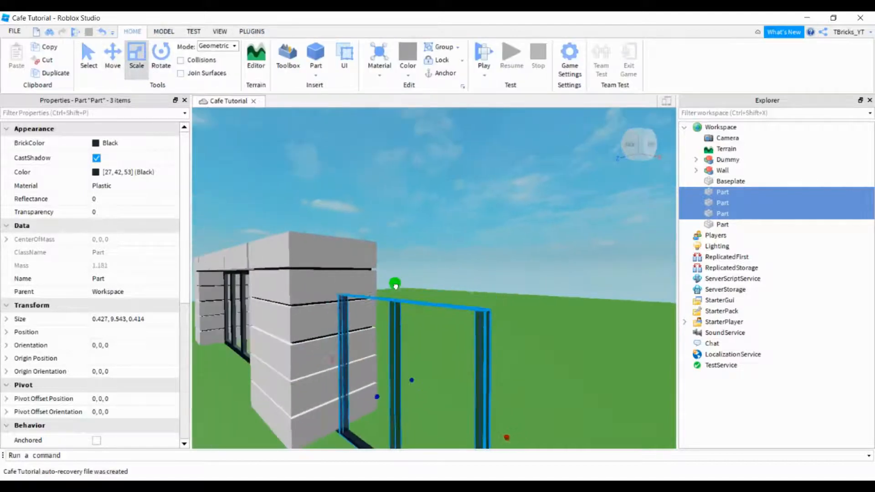
{"action": "left_click_drag", "start_coordinate": [396, 286], "coordinate": [370, 438]}
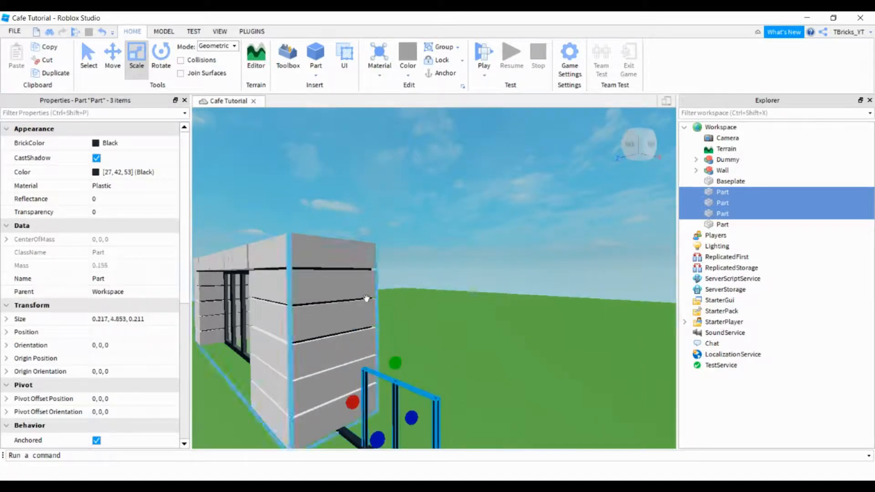
{"action": "left_click", "coordinate": [103, 32]}
{"action": "left_click", "coordinate": [486, 213]}
Step: Duplicate the post beside the wall and scale the copy into a panel about 10.974 × 3.044 × 0.414 spanning the posts' tops
{"action": "key", "text": "w"}
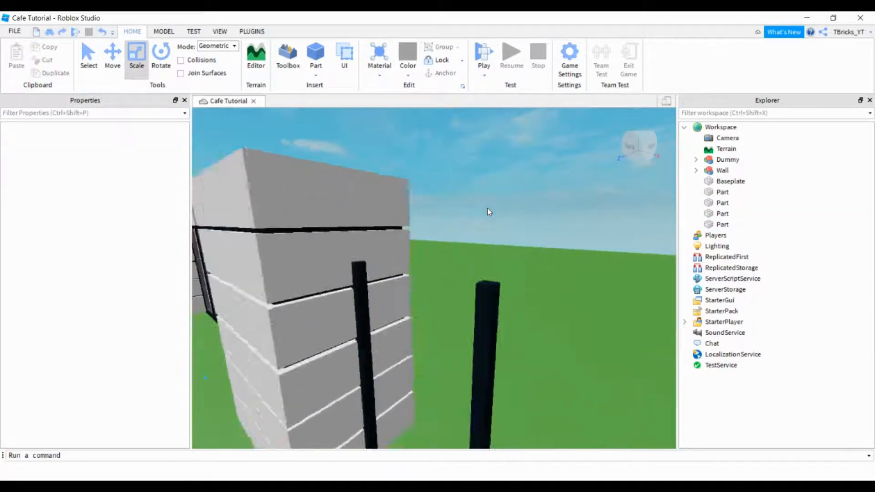
{"action": "left_click", "coordinate": [415, 276]}
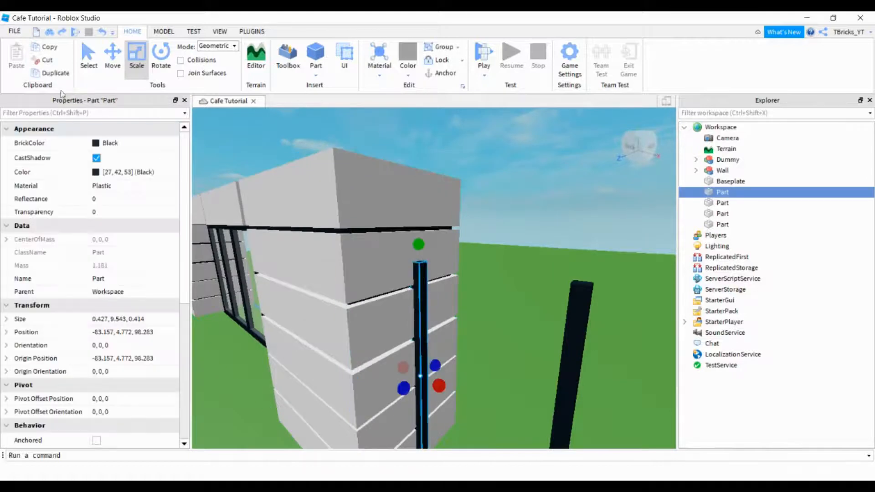
{"action": "key", "text": "ctrl+d"}
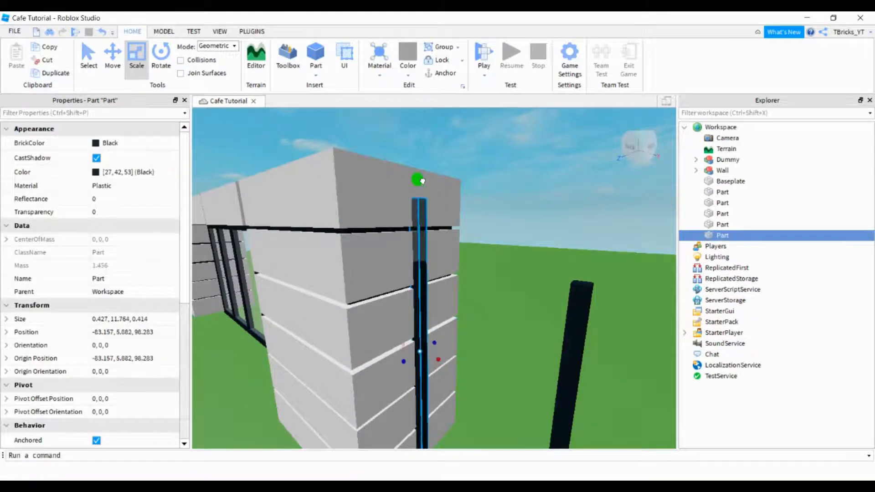
{"action": "left_click_drag", "start_coordinate": [422, 181], "coordinate": [422, 172]}
{"action": "right_click_drag", "start_coordinate": [424, 182], "coordinate": [440, 174]}
{"action": "scroll", "coordinate": [424, 182], "scroll_direction": "down", "scroll_amount": 3}
{"action": "left_click_drag", "start_coordinate": [403, 420], "coordinate": [403, 366]}
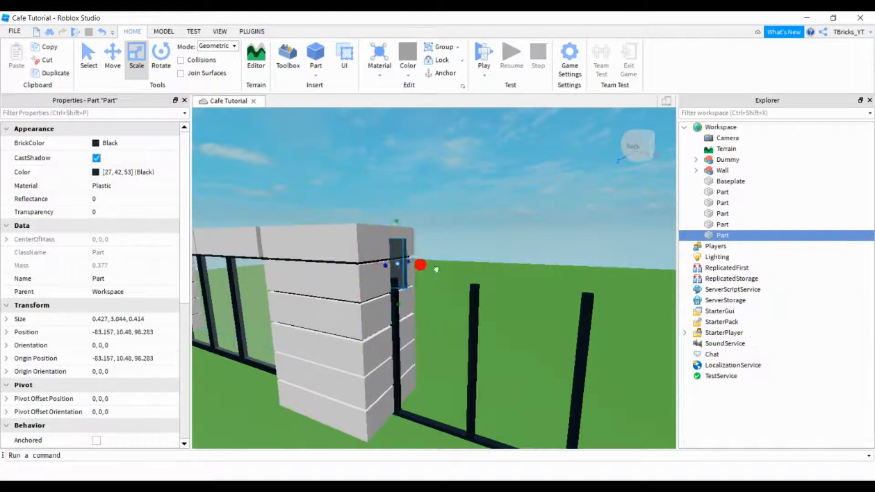
{"action": "left_click_drag", "start_coordinate": [412, 265], "coordinate": [622, 290]}
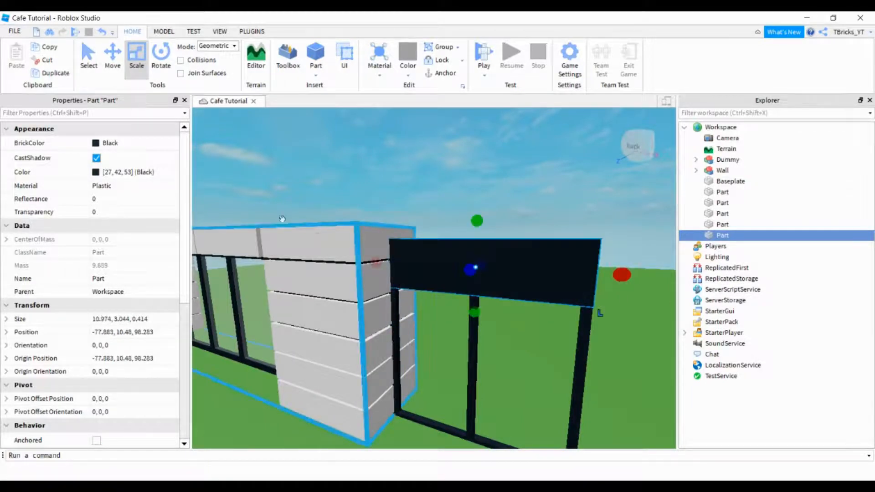
Step: Give the panel above the posts the WoodPlanks material and the Nougat colour
{"action": "left_click", "coordinate": [95, 146]}
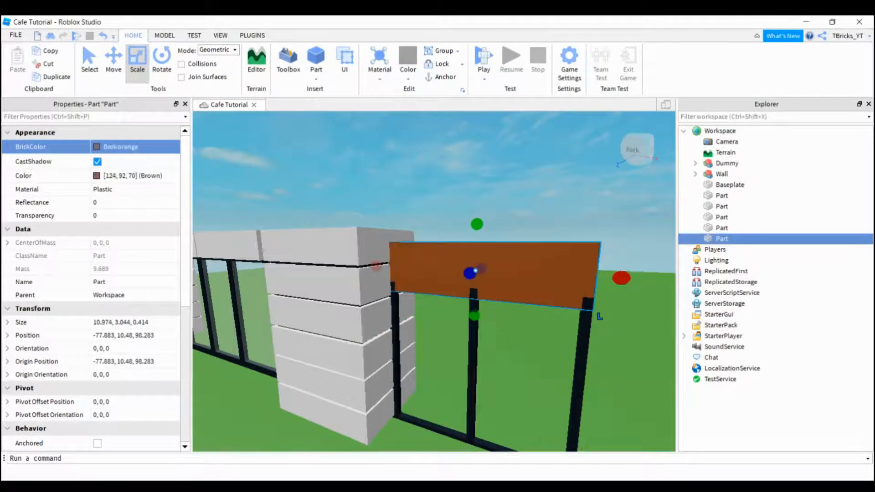
{"action": "left_click", "coordinate": [123, 187]}
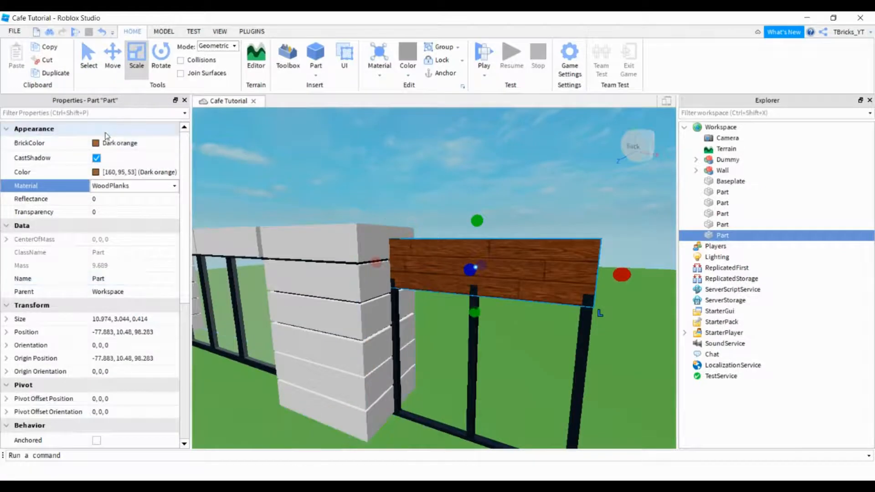
{"action": "left_click", "coordinate": [104, 146]}
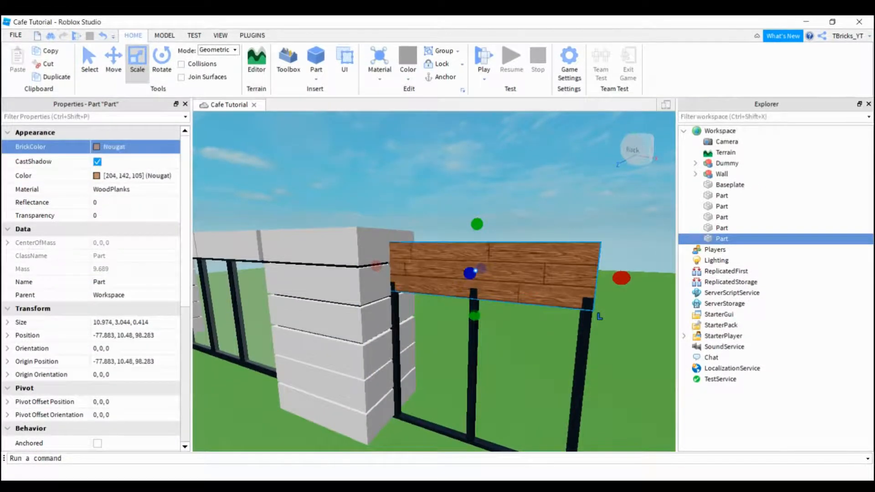
{"action": "left_click", "coordinate": [316, 287]}
Step: Shorten the outermost post to a height of about 9.05, ending at the wooden panel's lower edge
{"action": "right_click_drag", "start_coordinate": [314, 285], "coordinate": [378, 264]}
{"action": "left_click", "coordinate": [417, 219]}
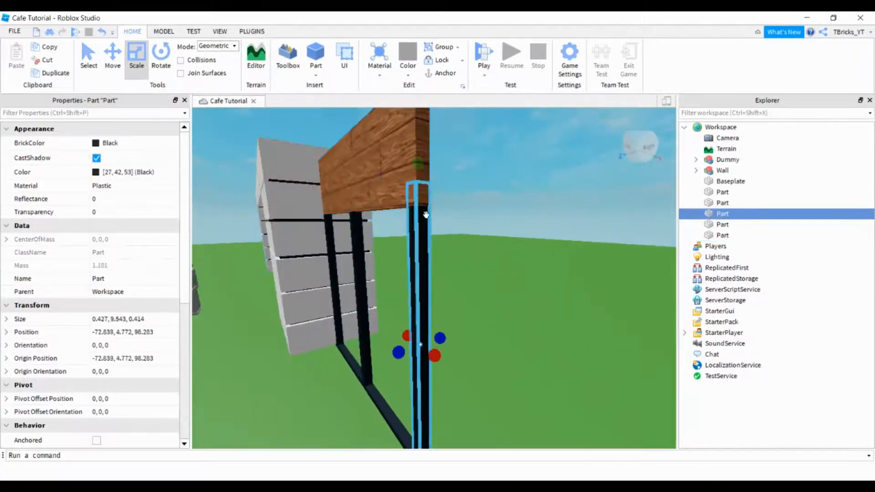
{"action": "left_click_drag", "start_coordinate": [416, 159], "coordinate": [416, 181]}
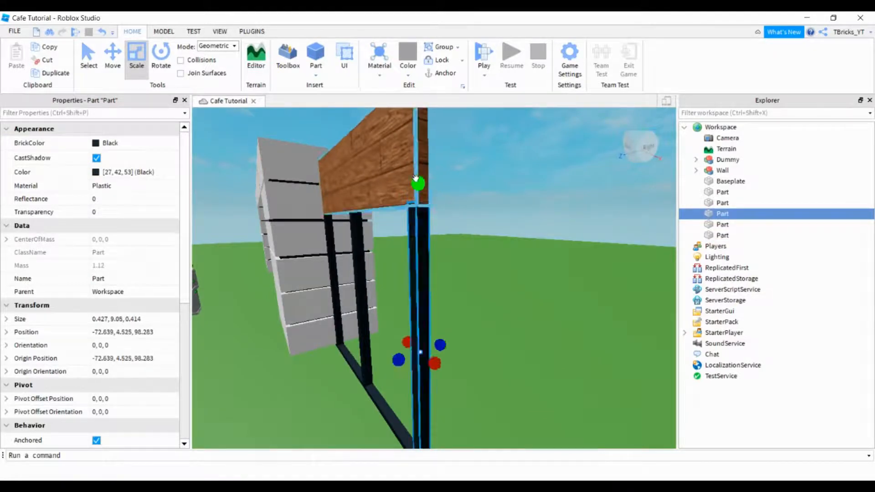
Step: Shorten the middle post to a height of about 9.006 and the post beside the wall to about 8.968, ending below the wooden panel
{"action": "key", "text": "w"}
{"action": "key", "text": "a"}
{"action": "left_click", "coordinate": [445, 215]}
{"action": "left_click_drag", "start_coordinate": [440, 123], "coordinate": [442, 146]}
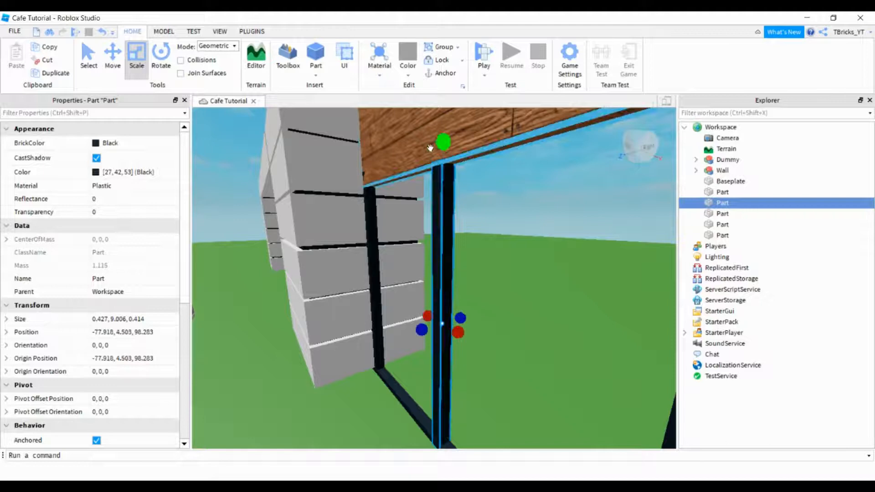
{"action": "left_click", "coordinate": [368, 197]}
{"action": "left_click_drag", "start_coordinate": [367, 155], "coordinate": [369, 170]}
Step: Duplicate the wooden panel and extend the copy down to the bottom frame bar, to a height of about 11.805
{"action": "scroll", "coordinate": [431, 193], "scroll_direction": "down", "scroll_amount": 5}
{"action": "right_click_drag", "start_coordinate": [430, 193], "coordinate": [401, 178]}
{"action": "key", "text": "d"}
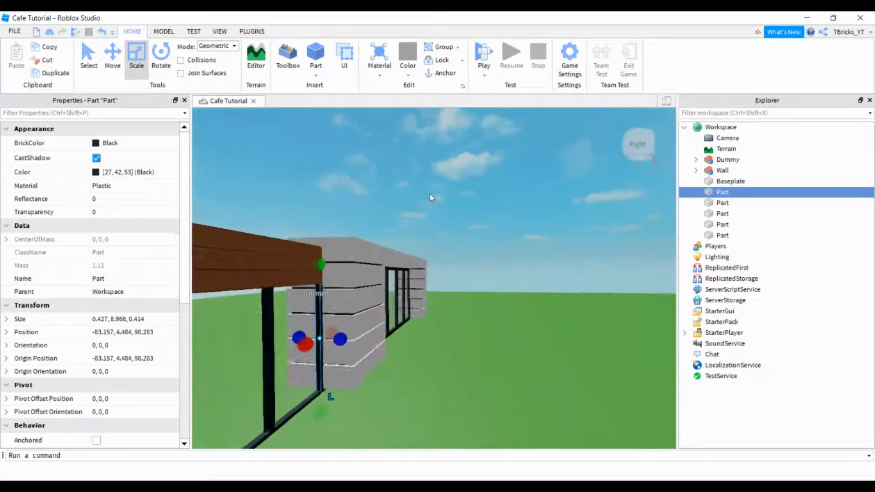
{"action": "scroll", "coordinate": [453, 198], "scroll_direction": "up", "scroll_amount": 2}
{"action": "left_click", "coordinate": [453, 198]}
{"action": "right_click_drag", "start_coordinate": [453, 198], "coordinate": [401, 198]}
{"action": "scroll", "coordinate": [453, 197], "scroll_direction": "up", "scroll_amount": 2}
{"action": "left_click", "coordinate": [464, 247]}
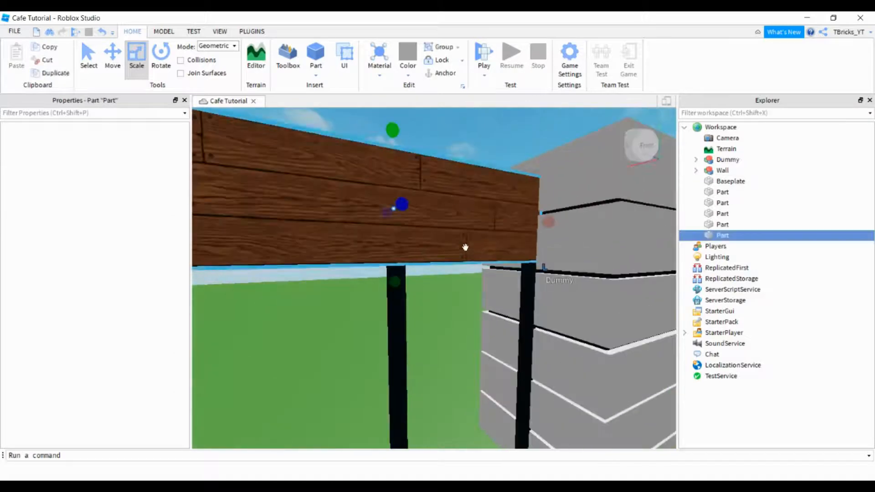
{"action": "key", "text": "d"}
{"action": "mouse_move", "coordinate": [464, 247]}
{"action": "right_mouse_down"}
{"action": "mouse_move", "coordinate": [415, 247]}
{"action": "mouse_move", "coordinate": [460, 247]}
{"action": "right_mouse_up"}
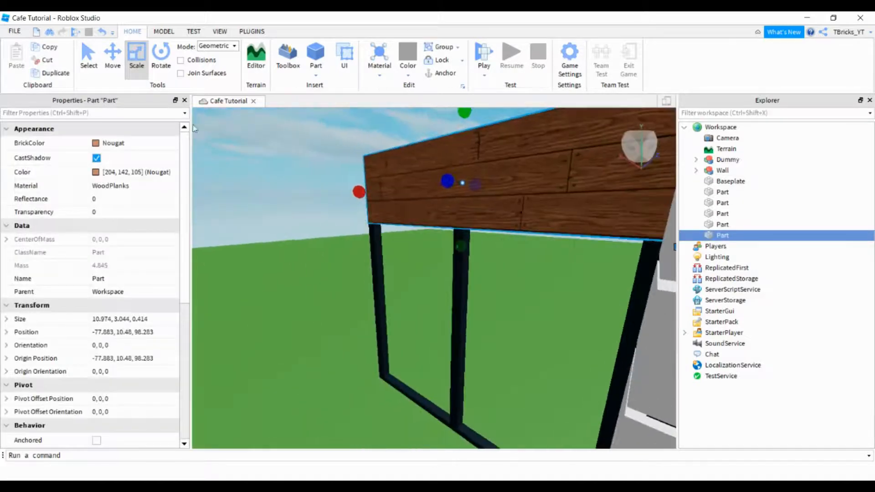
{"action": "left_click", "coordinate": [55, 73]}
{"action": "left_click_drag", "start_coordinate": [461, 247], "coordinate": [465, 434]}
Step: Give the copied panel the Plastic material and Institutional white colour, and thin it to a depth of about 0.105
{"action": "left_click", "coordinate": [136, 187]}
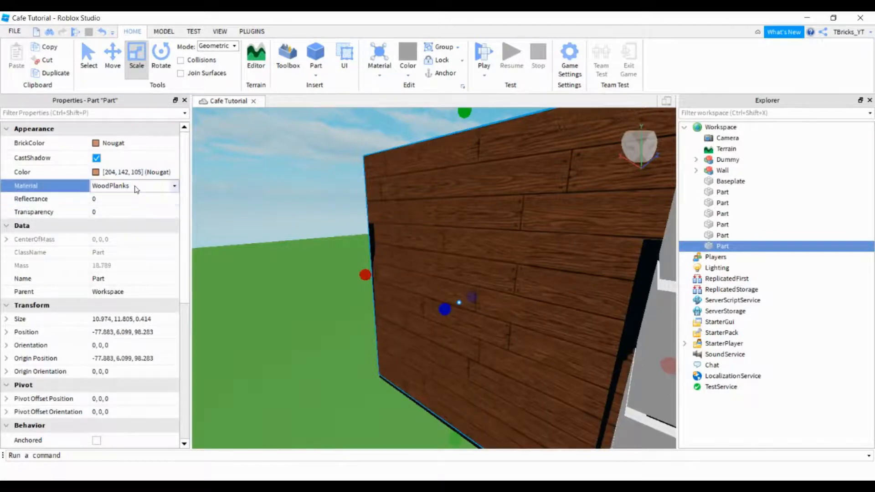
{"action": "left_click", "coordinate": [158, 289]}
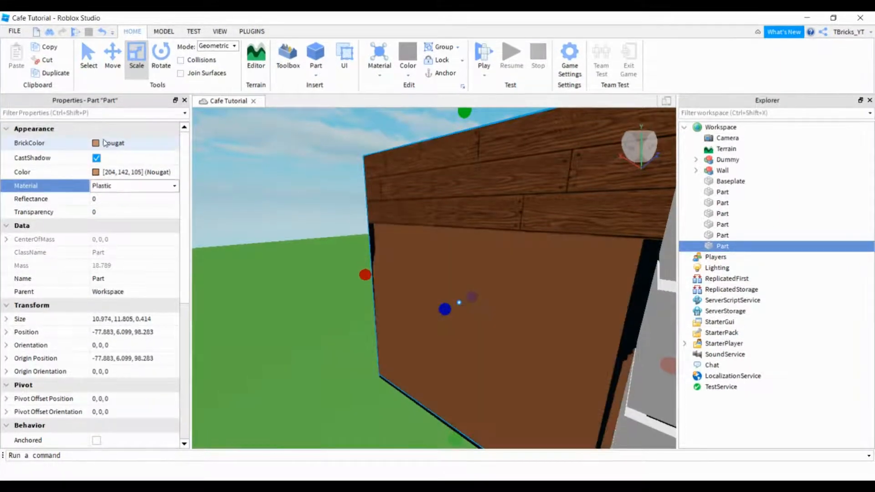
{"action": "left_click", "coordinate": [103, 146]}
{"action": "left_click", "coordinate": [150, 222]}
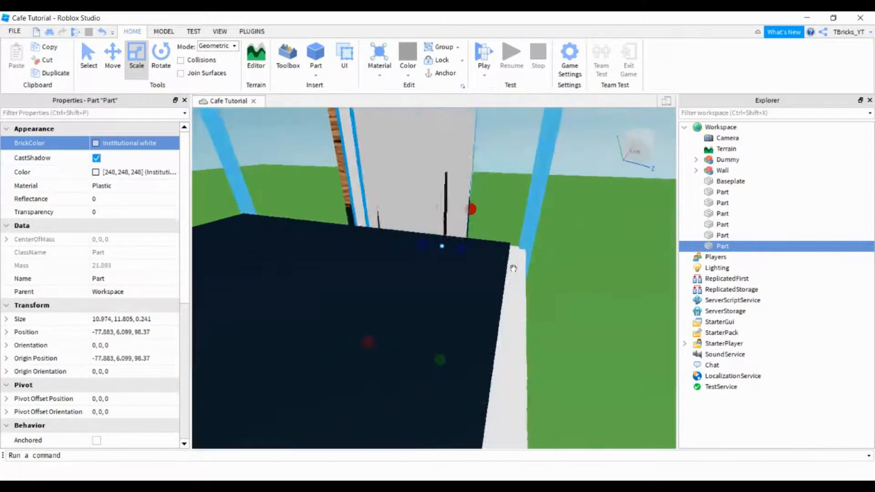
{"action": "left_click_drag", "start_coordinate": [473, 257], "coordinate": [465, 254]}
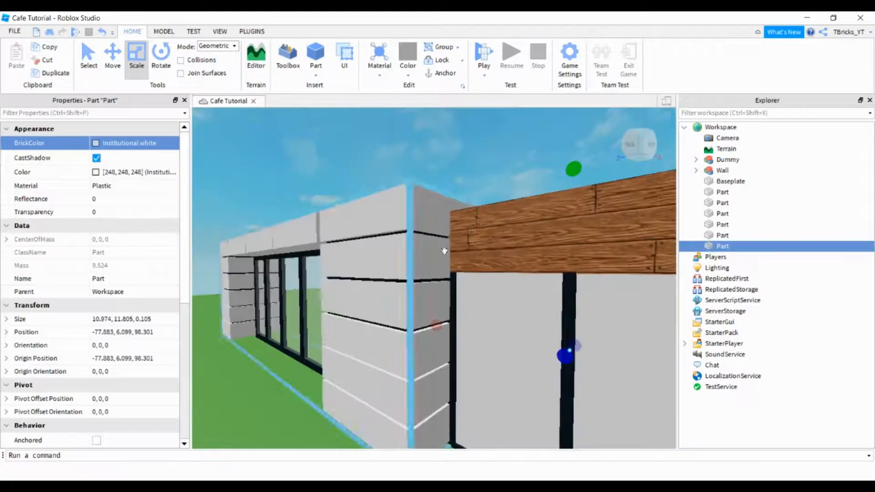
Step: Set the transparency of the white pane between the posts to 0.74
{"action": "left_click", "coordinate": [109, 217]}
{"action": "type", "text": "0."}
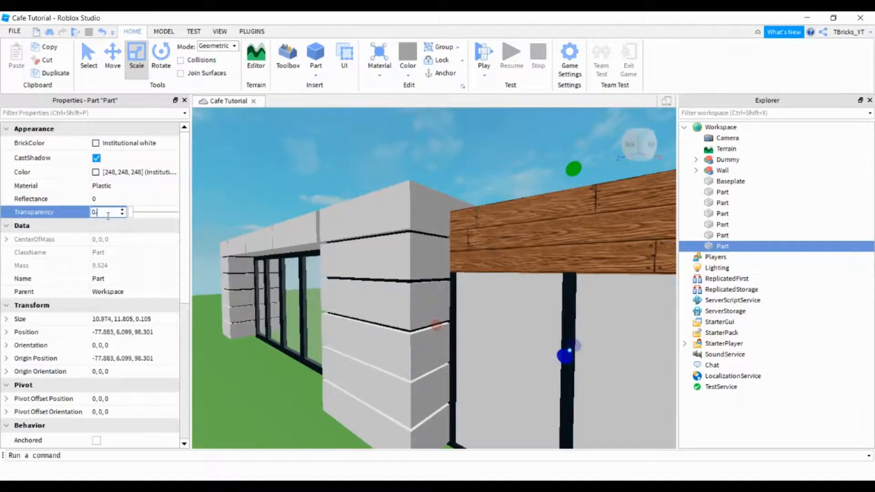
{"action": "type", "text": "74"}
{"action": "left_click", "coordinate": [320, 185]}
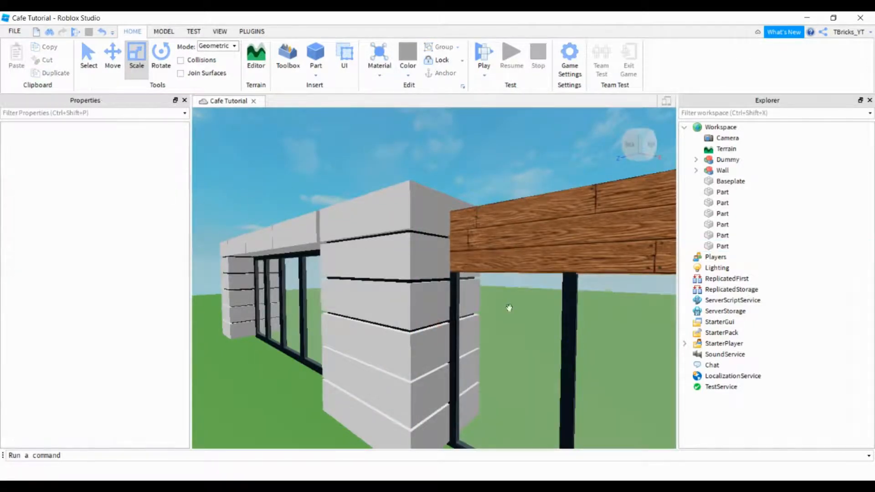
Step: Set the transparency of the pane between the posts to 0.7
{"action": "left_click", "coordinate": [521, 350]}
{"action": "left_click", "coordinate": [112, 212]}
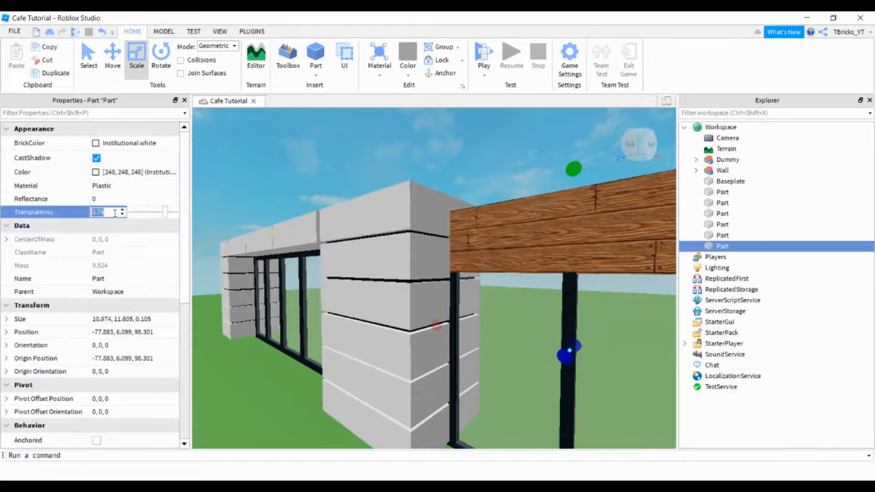
{"action": "type", "text": "0.7"}
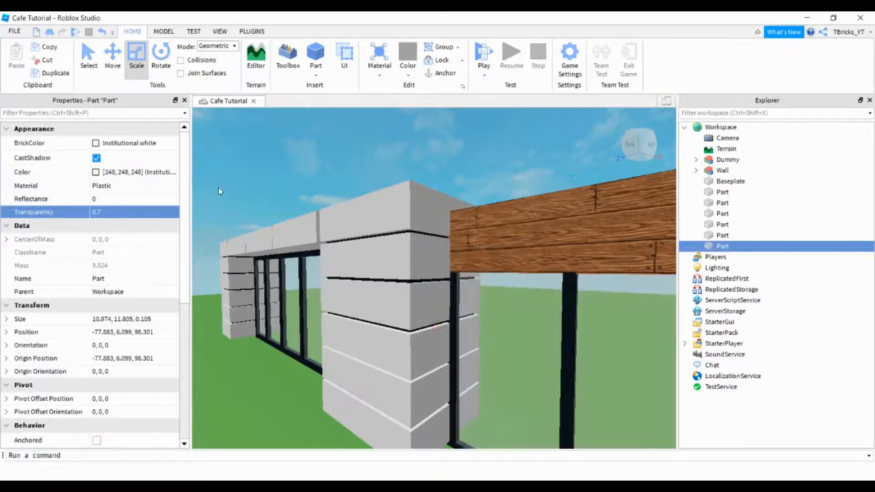
{"action": "left_click", "coordinate": [219, 187]}
Step: Select all six loose parts of the framed section and rename them Wall
{"action": "right_click_drag", "start_coordinate": [334, 176], "coordinate": [335, 176]}
{"action": "key", "text": "w"}
{"action": "left_click", "coordinate": [724, 192]}
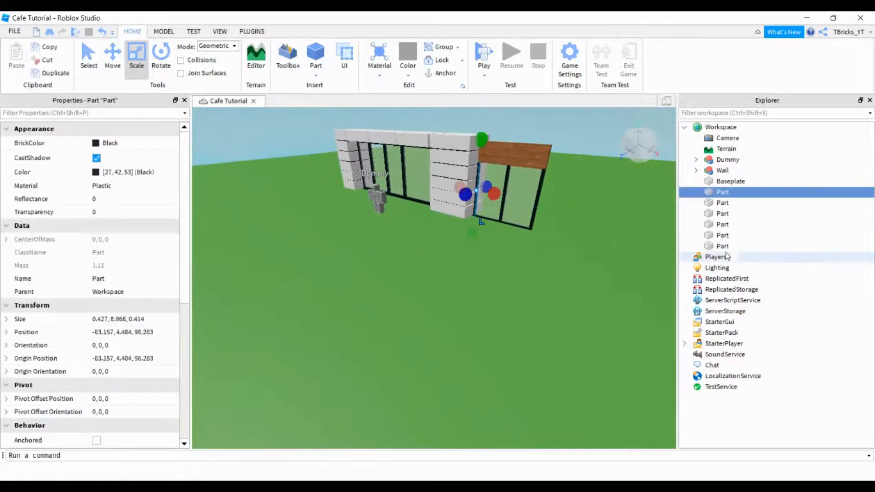
{"action": "left_click", "coordinate": [725, 246], "text": "shift"}
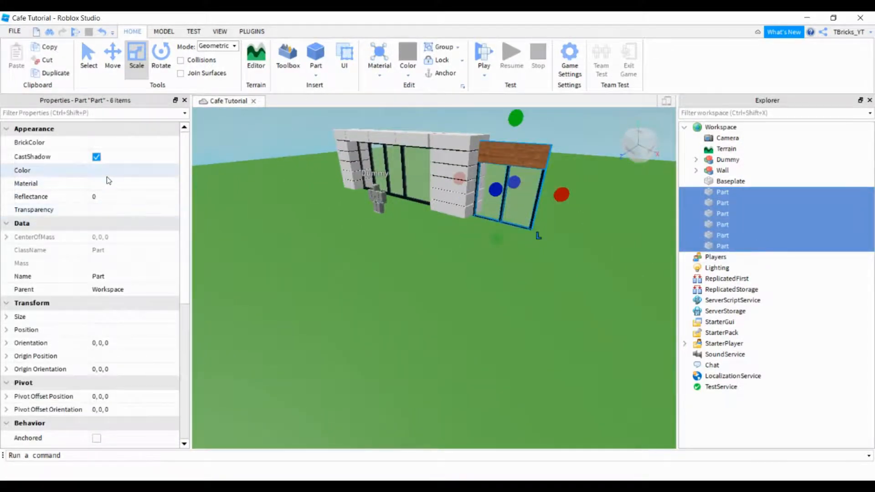
{"action": "left_click", "coordinate": [120, 276]}
{"action": "type", "text": "W"}
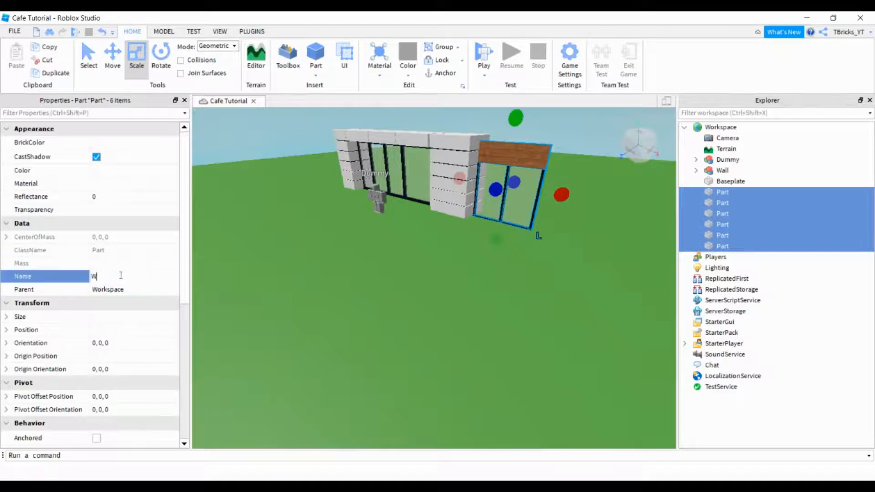
Step: Examine the black-framed glass section and its wooden panel from close up and from a distance
{"action": "right_click_drag", "start_coordinate": [613, 249], "coordinate": [534, 215]}
{"action": "scroll", "coordinate": [569, 218], "scroll_direction": "up", "scroll_amount": 2}
{"action": "left_click", "coordinate": [535, 214]}
{"action": "scroll", "coordinate": [535, 214], "scroll_direction": "up", "scroll_amount": 2}
{"action": "key", "text": "d"}
{"action": "scroll", "coordinate": [535, 214], "scroll_direction": "up", "scroll_amount": 4}
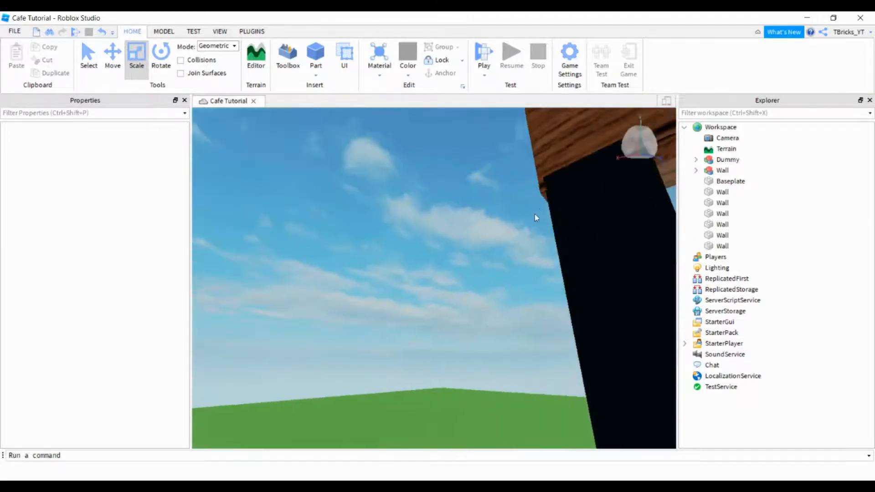
{"action": "scroll", "coordinate": [535, 214], "scroll_direction": "down", "scroll_amount": 2}
{"action": "scroll", "coordinate": [535, 213], "scroll_direction": "down", "scroll_amount": 3}
{"action": "scroll", "coordinate": [535, 213], "scroll_direction": "up", "scroll_amount": 5}
{"action": "scroll", "coordinate": [534, 214], "scroll_direction": "down", "scroll_amount": 4}
{"action": "scroll", "coordinate": [534, 214], "scroll_direction": "up", "scroll_amount": 2}
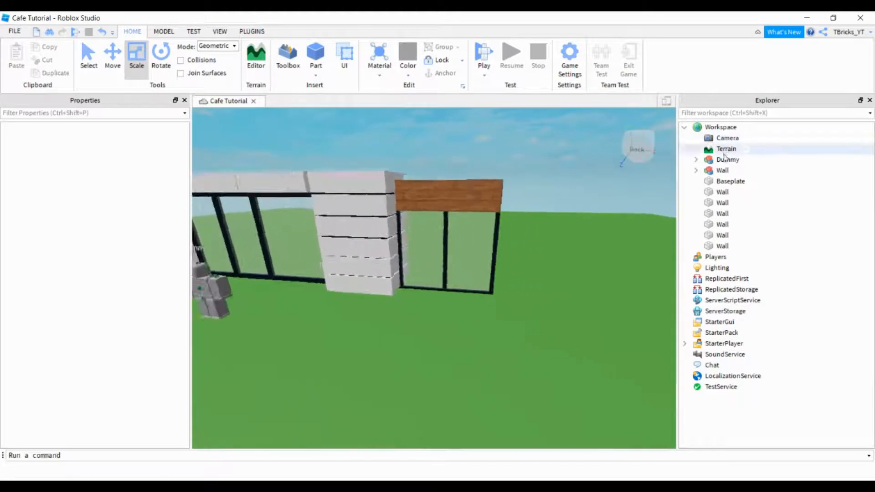
Step: Group the six loose Wall parts into one model and name the model Wall
{"action": "left_click", "coordinate": [722, 192]}
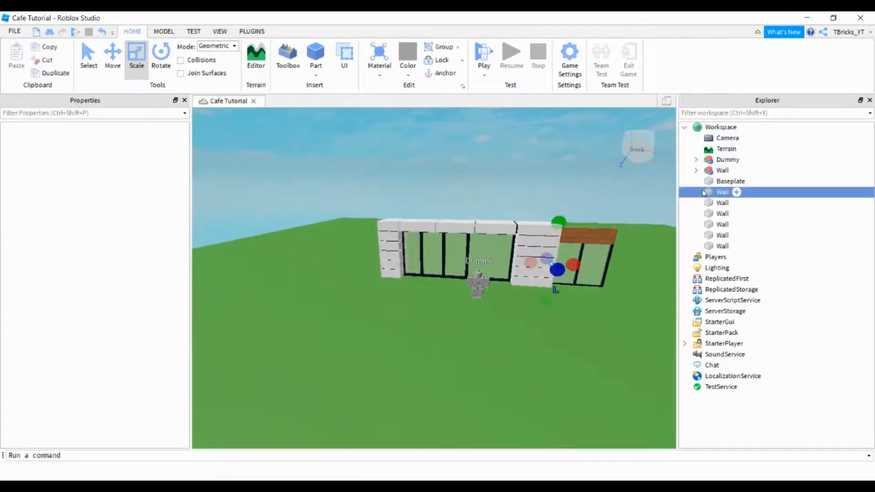
{"action": "left_click", "coordinate": [714, 246], "text": "shift"}
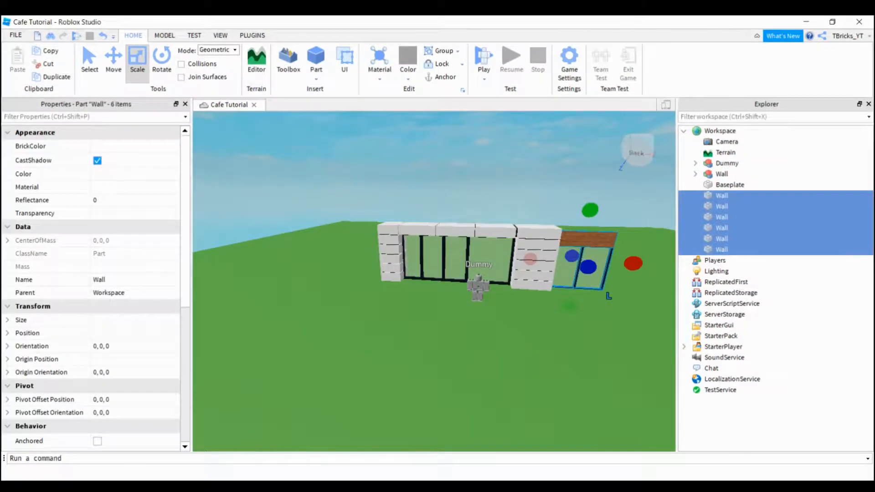
{"action": "key", "text": "ctrl+g"}
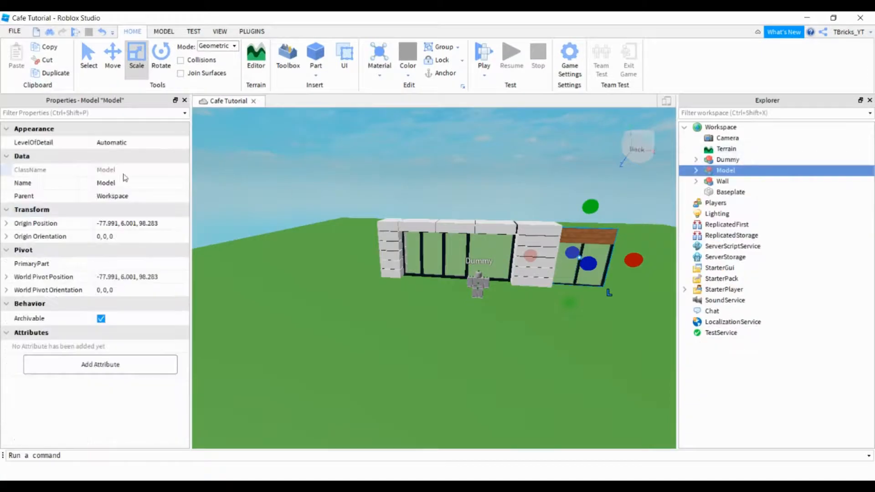
{"action": "left_click", "coordinate": [136, 184]}
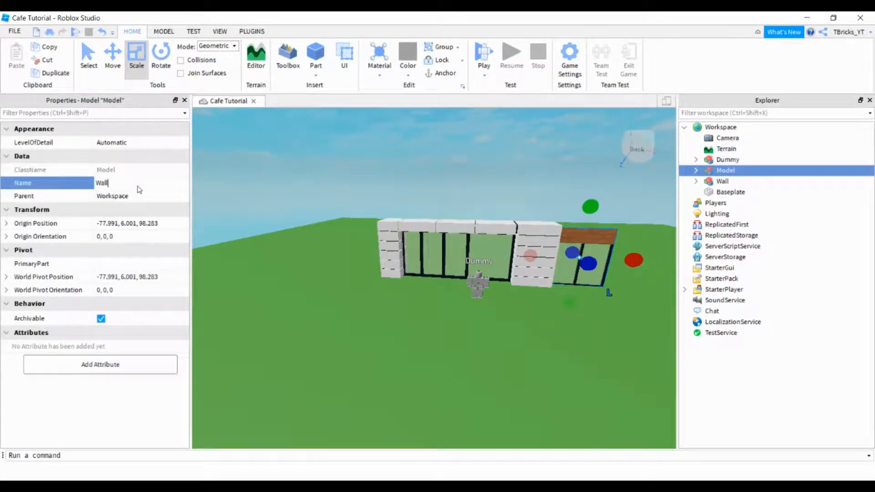
{"action": "key", "text": "Return"}
{"action": "left_click", "coordinate": [302, 186]}
Step: Move the wood-topped Wall model away from the white block wall to about -76.594, 6.001, 109.216
{"action": "right_click_drag", "start_coordinate": [303, 187], "coordinate": [310, 185]}
{"action": "key", "text": "w"}
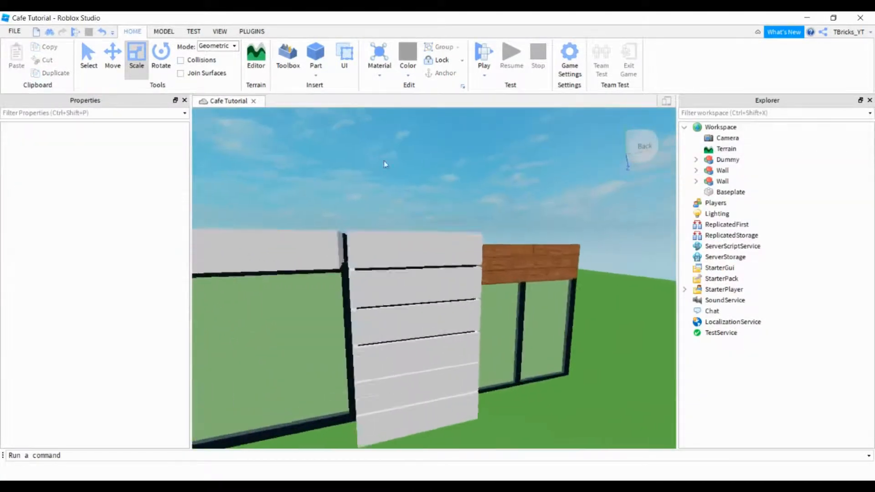
{"action": "right_click_drag", "start_coordinate": [384, 164], "coordinate": [438, 164]}
{"action": "scroll", "coordinate": [438, 164], "scroll_direction": "down", "scroll_amount": 5}
{"action": "scroll", "coordinate": [437, 167], "scroll_direction": "up", "scroll_amount": 3}
{"action": "scroll", "coordinate": [438, 164], "scroll_direction": "down", "scroll_amount": 5}
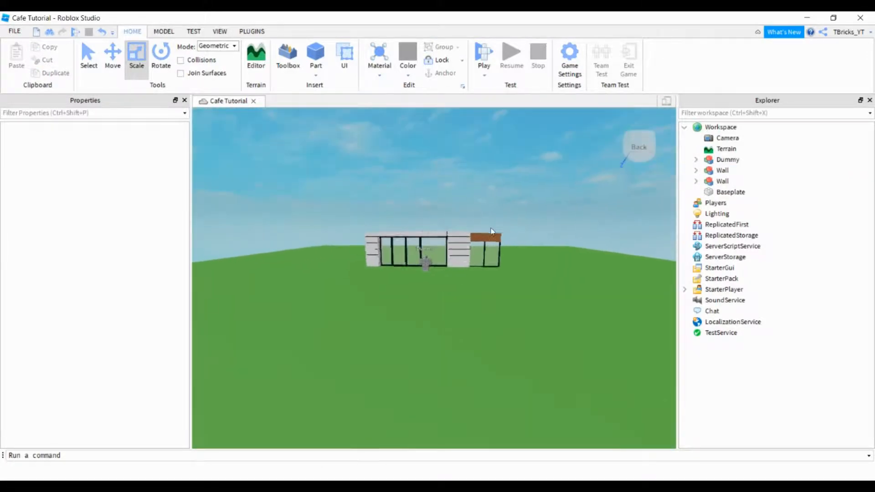
{"action": "left_click_drag", "start_coordinate": [493, 232], "coordinate": [501, 273]}
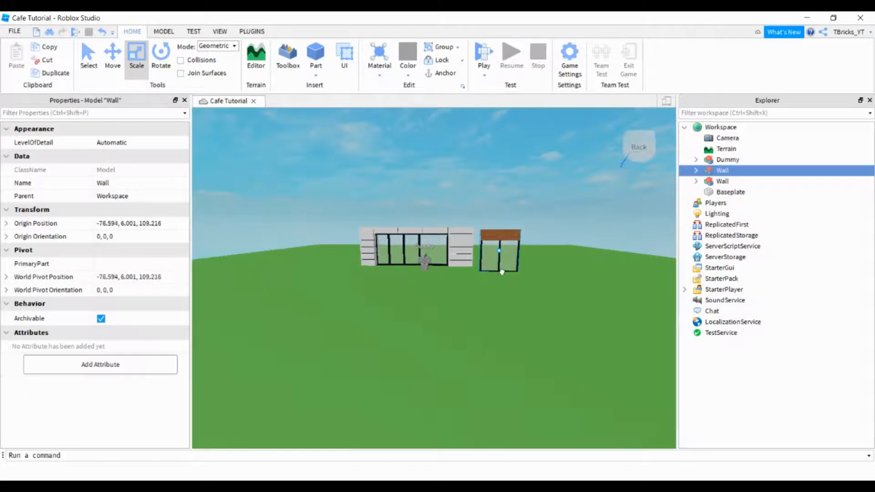
{"action": "scroll", "coordinate": [502, 274], "scroll_direction": "up", "scroll_amount": 5}
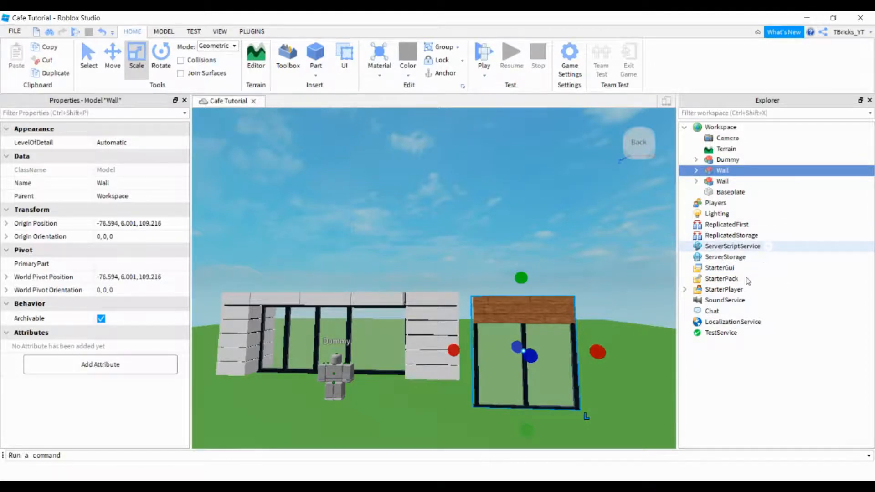
Step: Add a Script to ServerScriptService and rename it leaderstats
{"action": "left_click", "coordinate": [768, 246]}
{"action": "left_click", "coordinate": [733, 262]}
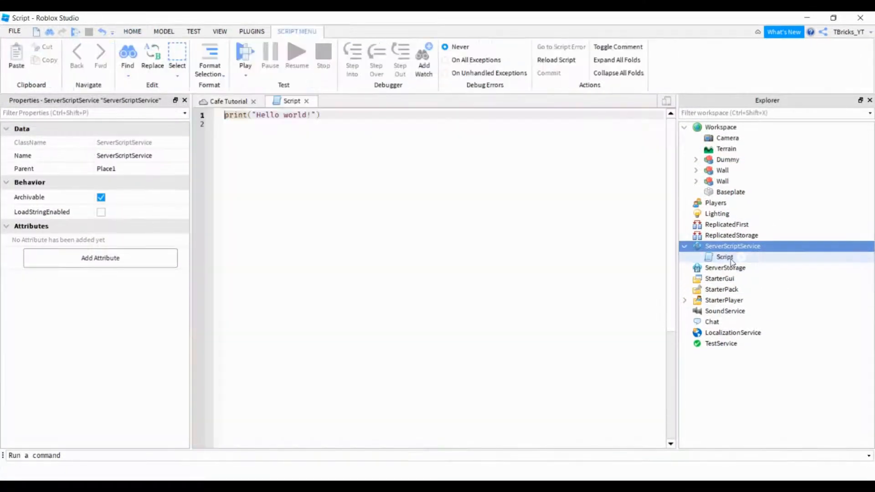
{"action": "left_click", "coordinate": [724, 257]}
{"action": "left_click", "coordinate": [143, 169]}
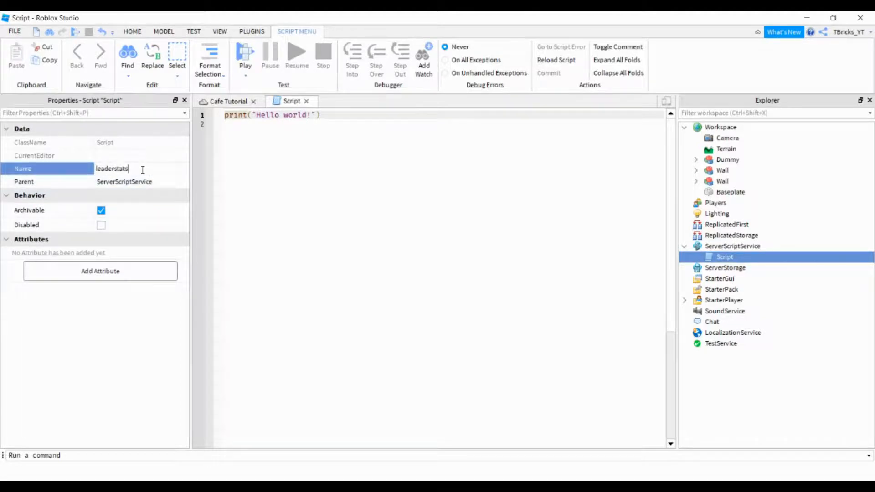
{"action": "type", "text": "leaderstats"}
{"action": "key", "text": "Return"}
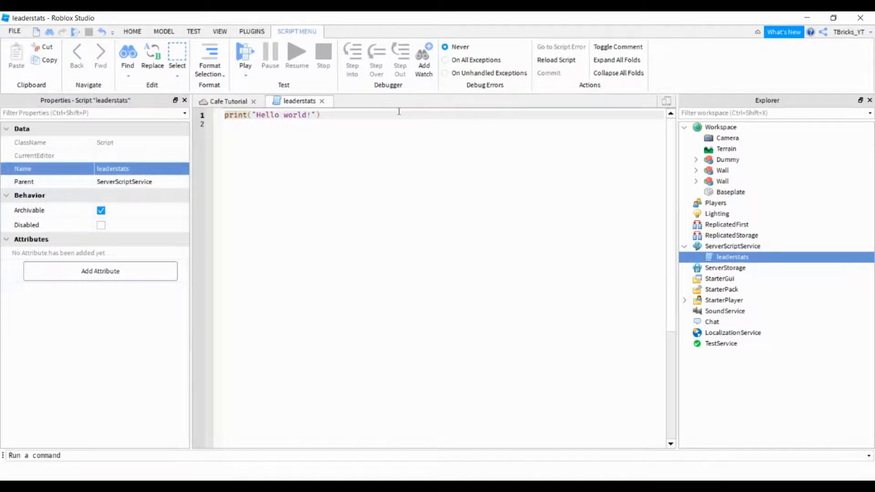
Step: Replace the script's default print line with a game.Players.PlayerAdded:Connect handler containing function(player)
{"action": "type", "text": "game"}
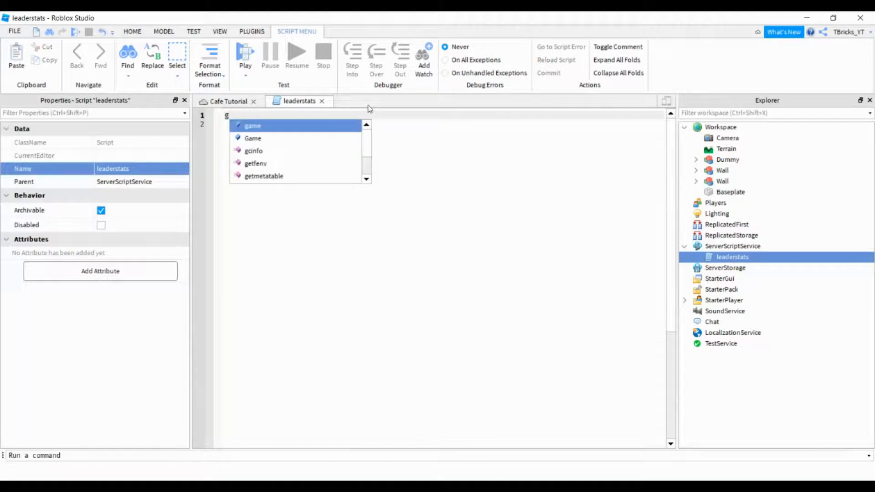
{"action": "key", "text": "Return"}
{"action": "key", "text": "BackSpace"}
{"action": "type", "text": "."}
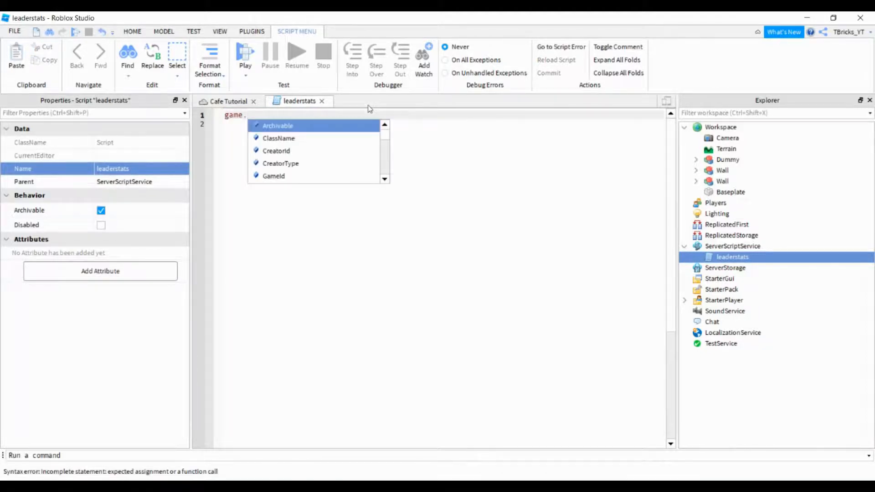
{"action": "type", "text": "Players.PlayerAdded:Connect(function"}
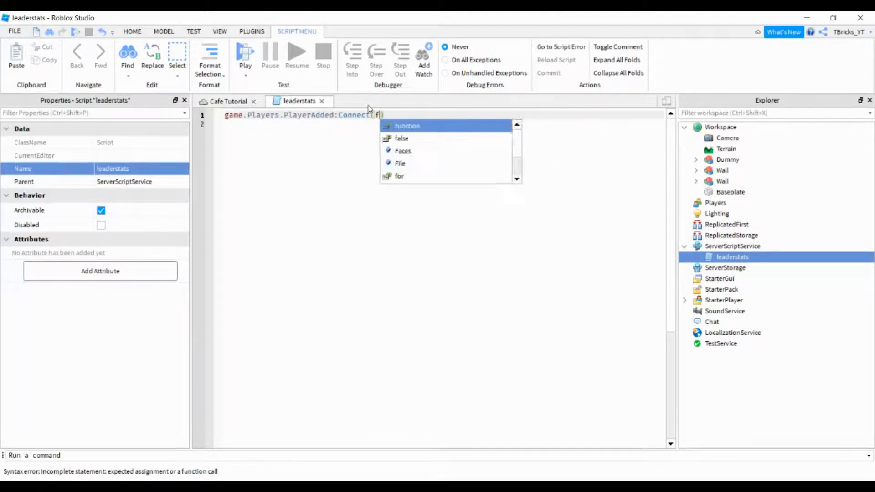
{"action": "type", "text": "(player)"}
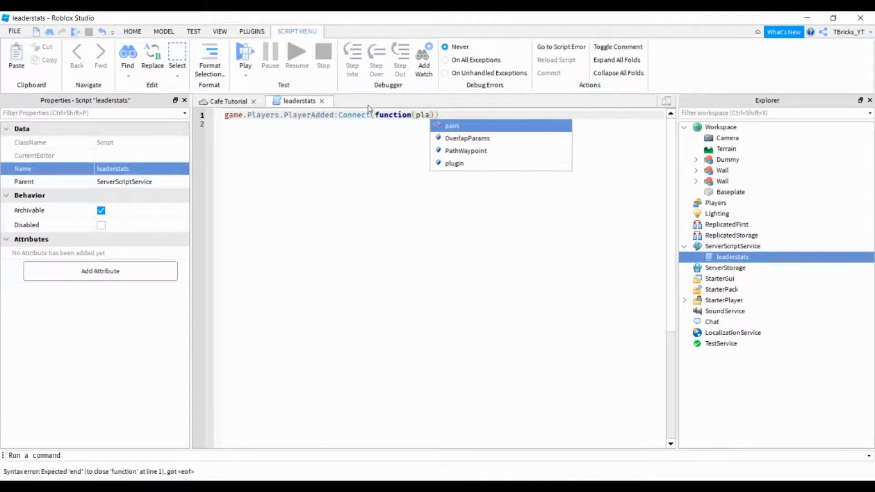
{"action": "key", "text": "Return"}
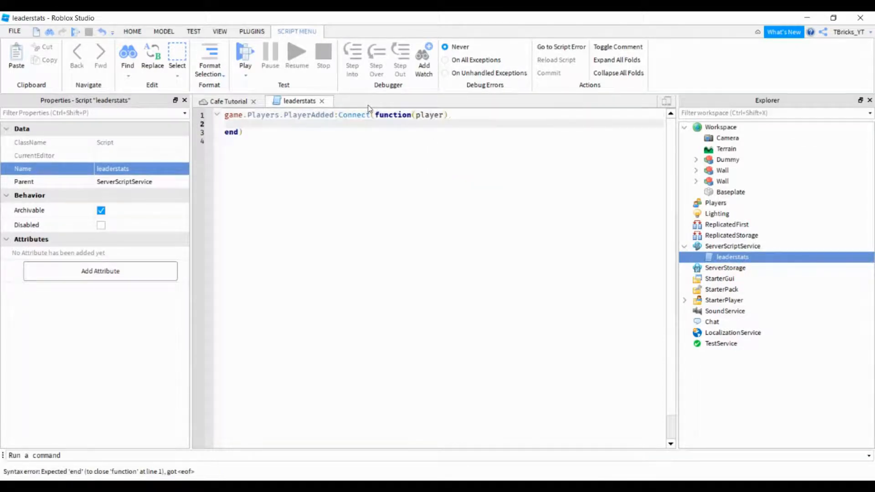
Step: Inside the PlayerAdded function, declare local leaderstats = Instance.new("Folder", player)
{"action": "type", "text": "local leaderstats "}
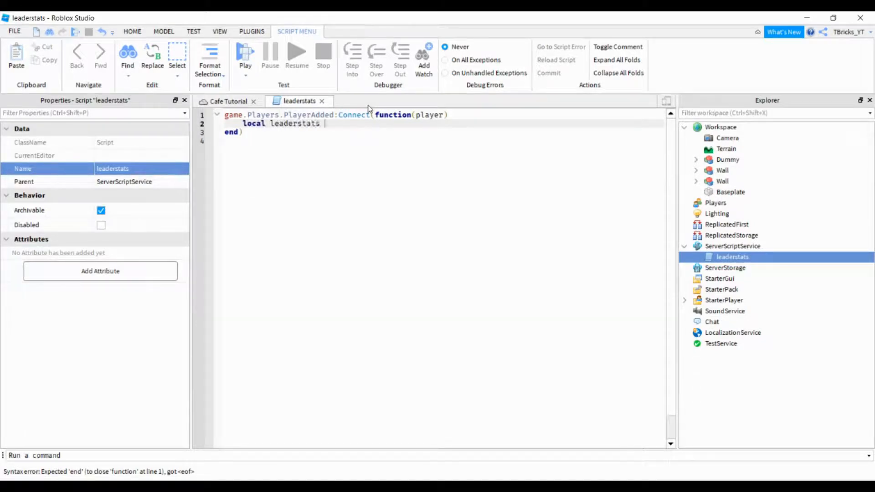
{"action": "type", "text": "= Instance.new("}
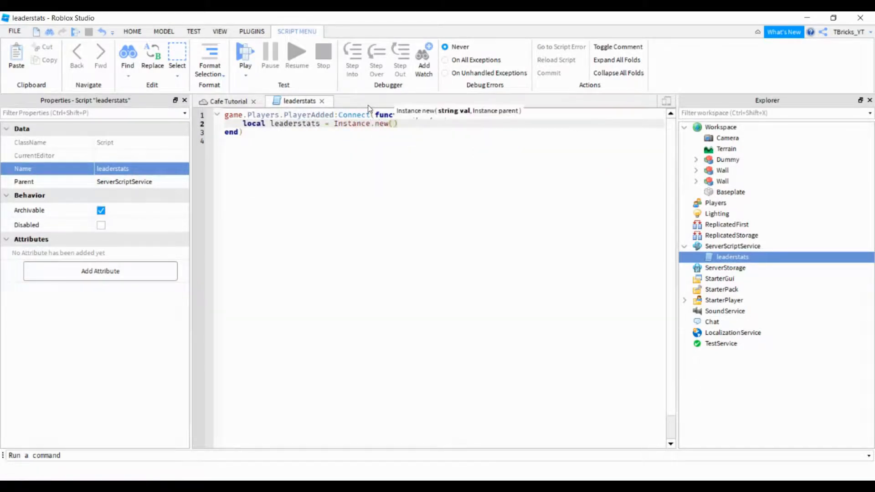
{"action": "type", "text": "\"Fo"}
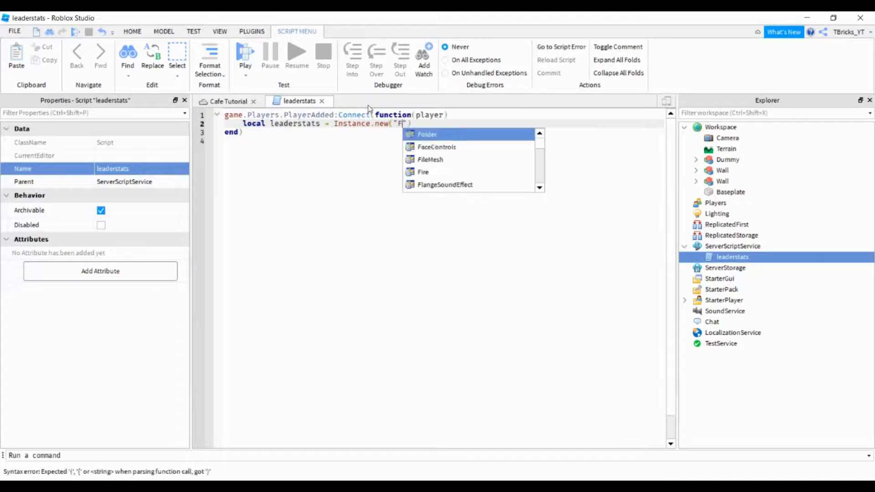
{"action": "key", "text": "Tab"}
{"action": "type", "text": "\", player"}
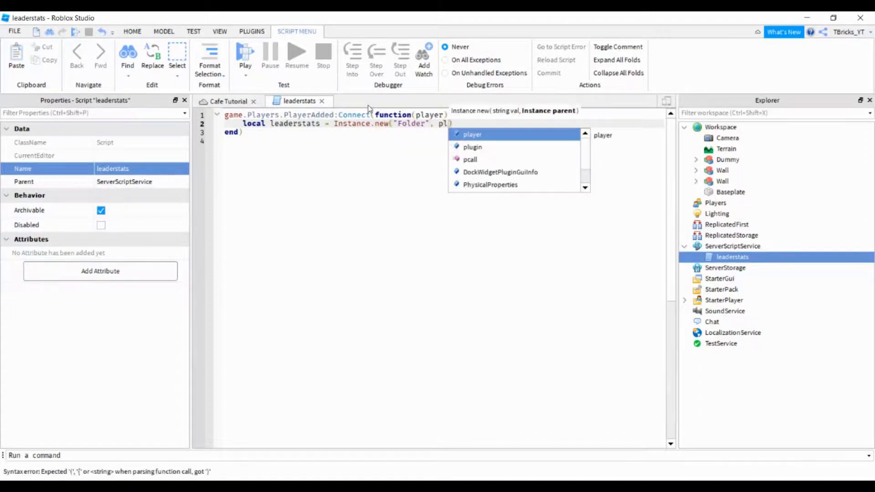
{"action": "key", "text": "End"}
{"action": "key", "text": "Return"}
Step: Set leaderstats.Name to "leaderstats" on the line below the folder declaration, followed by a blank line
{"action": "type", "text": "le"}
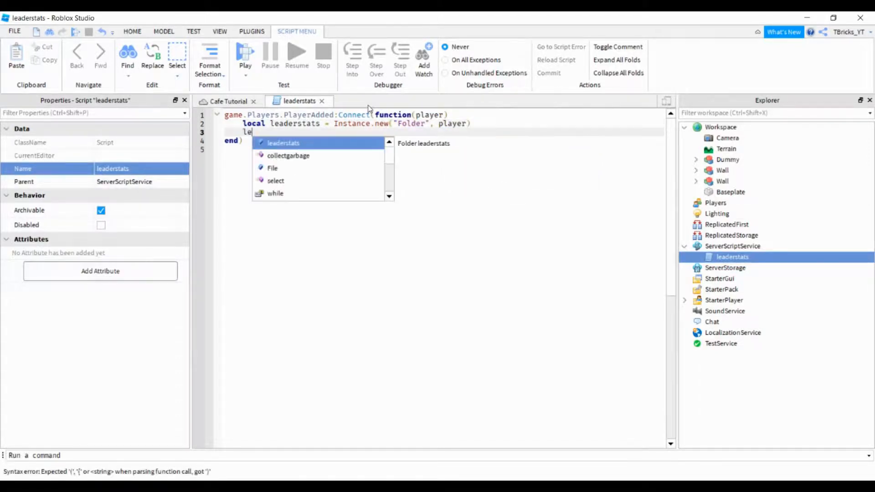
{"action": "type", "text": "aderstats.Name = \"leaderst"}
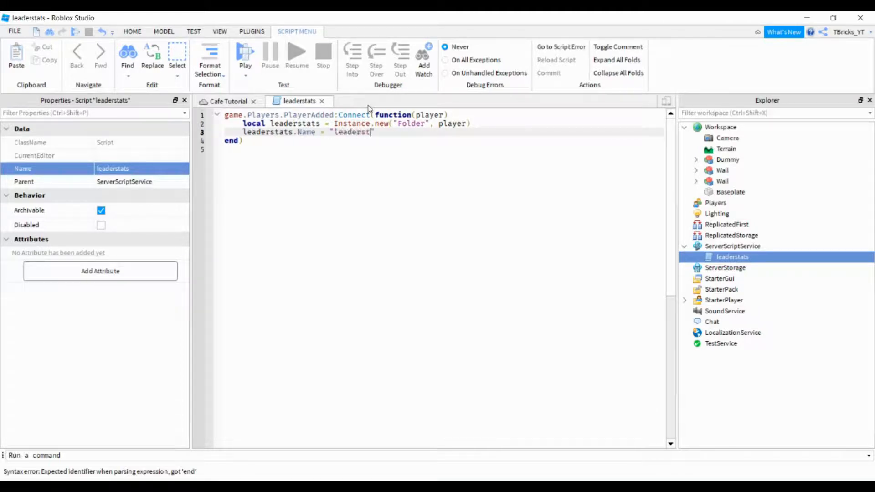
{"action": "type", "text": "ats\""}
{"action": "key", "text": "Return"}
{"action": "key", "text": "Return"}
Step: Declare local Rank = Instance.new("StringValue", leaderstats) and set Rank.Name to "Rank"
{"action": "type", "text": "lo"}
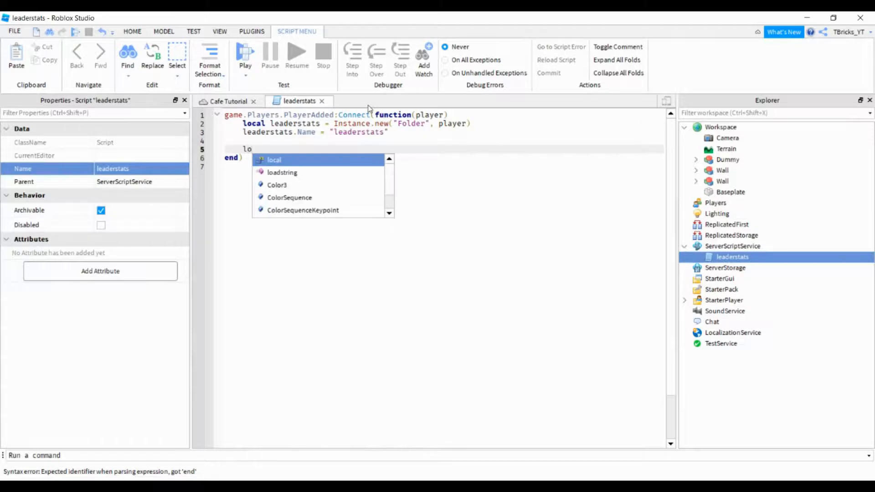
{"action": "type", "text": "cal Rank = Instance.new(\""}
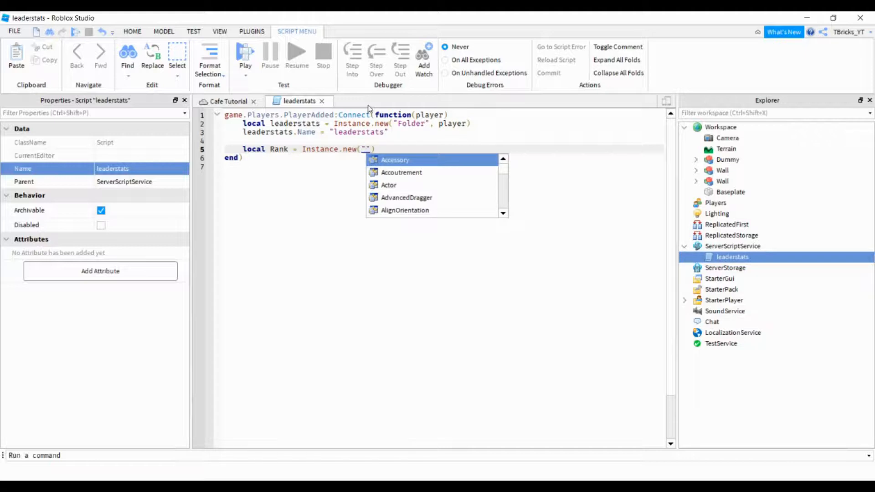
{"action": "type", "text": "StringValue\""}
{"action": "type", "text": ", leaderstats)"}
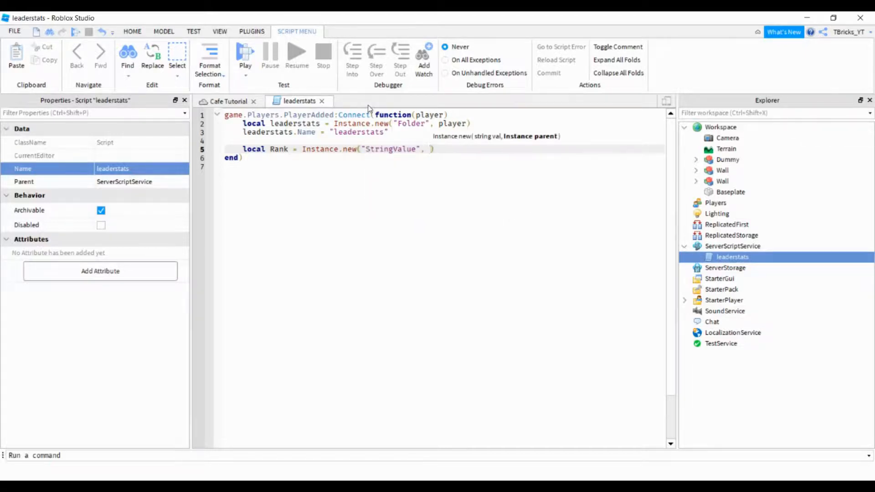
{"action": "key", "text": "Return"}
{"action": "type", "text": "Rank."}
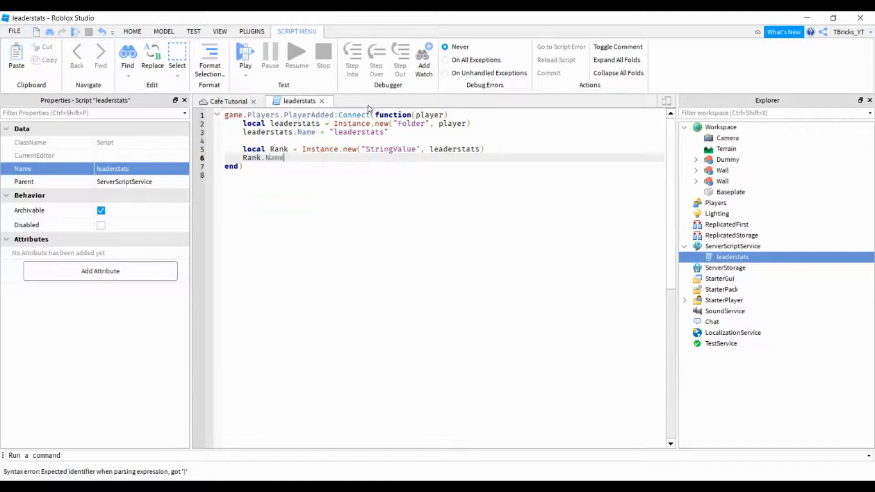
{"action": "type", "text": "Name = \"Rank"}
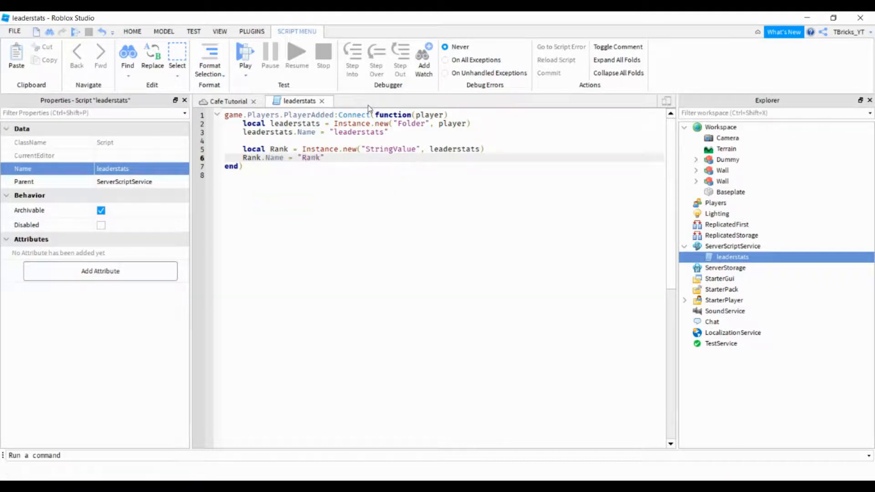
{"action": "key", "text": "Return"}
{"action": "type", "text": "Ran"}
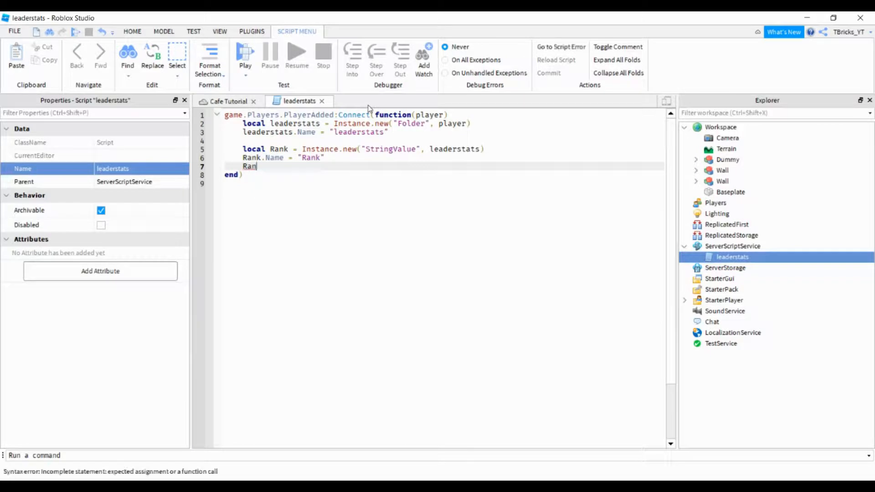
{"action": "type", "text": "k.Value = player:GetRole"}
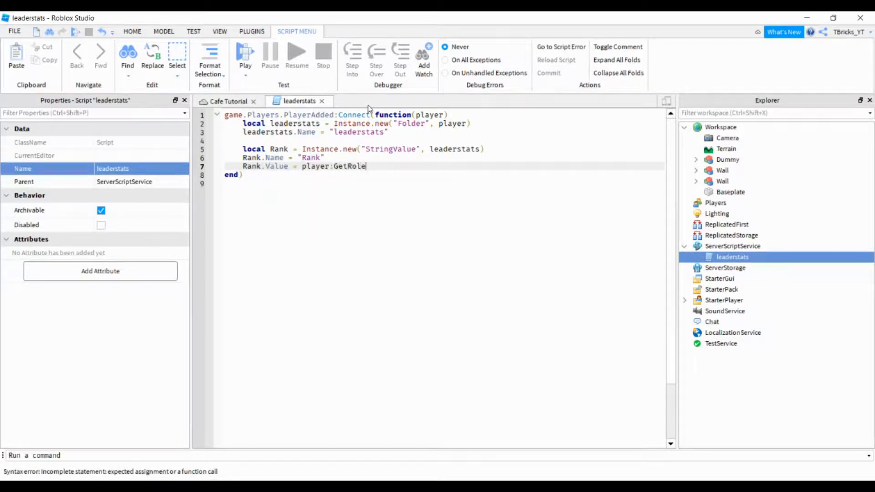
{"action": "key", "text": "BackSpace"}
{"action": "key", "text": "BackSpace"}
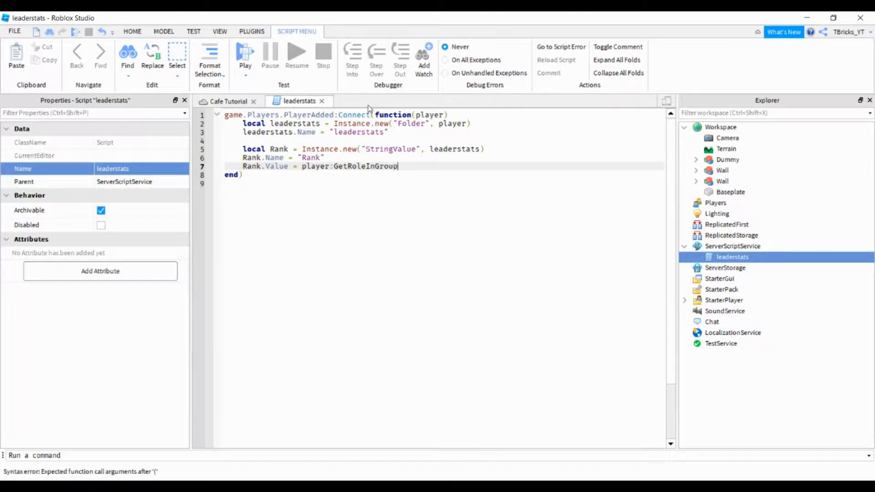
{"action": "type", "text": "InGroup(81"}
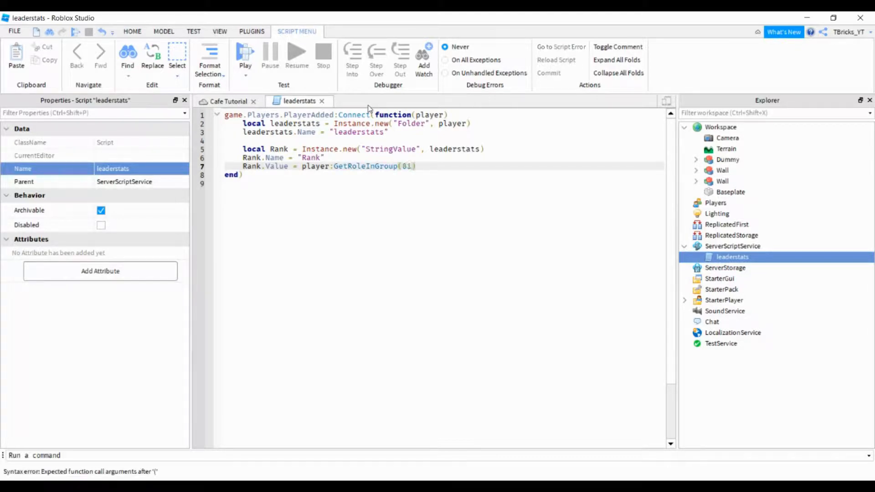
{"action": "type", "text": "60742839654"}
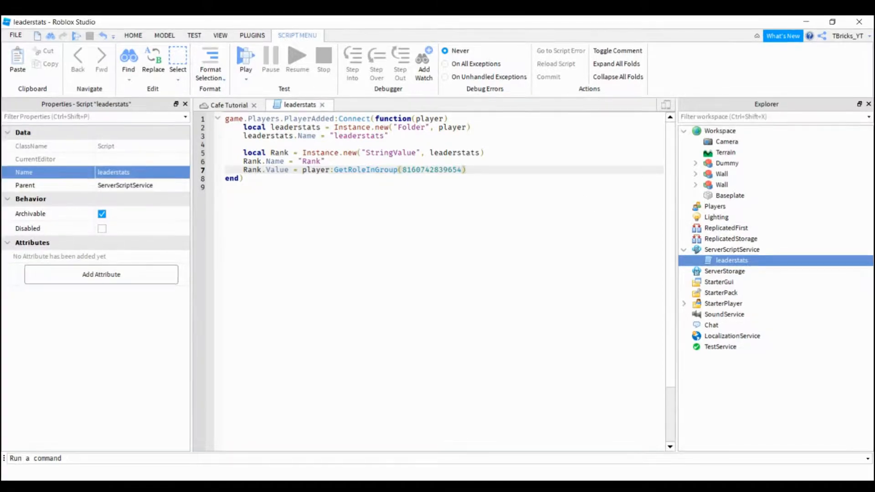
{"action": "left_click", "coordinate": [322, 105]}
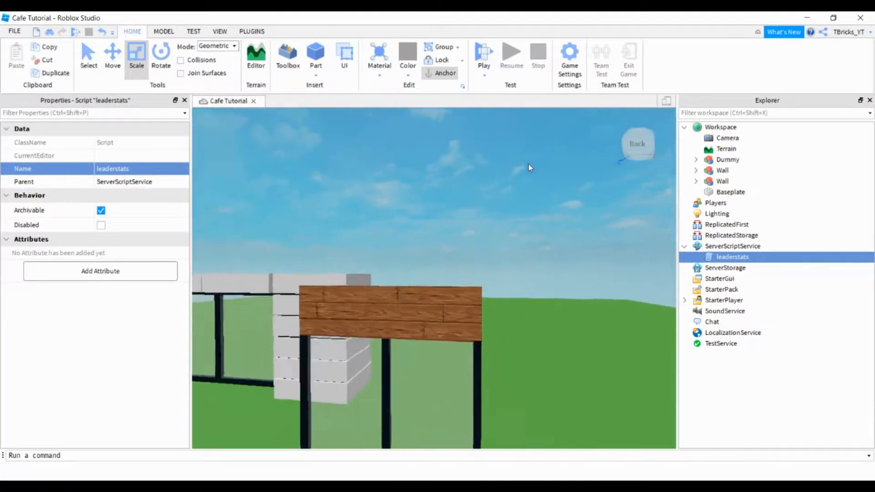
Step: Move the wood-topped Wall model up against the end of the white block wall, at about -78.225, 6.001, 98.259
{"action": "right_click_drag", "start_coordinate": [529, 163], "coordinate": [566, 132]}
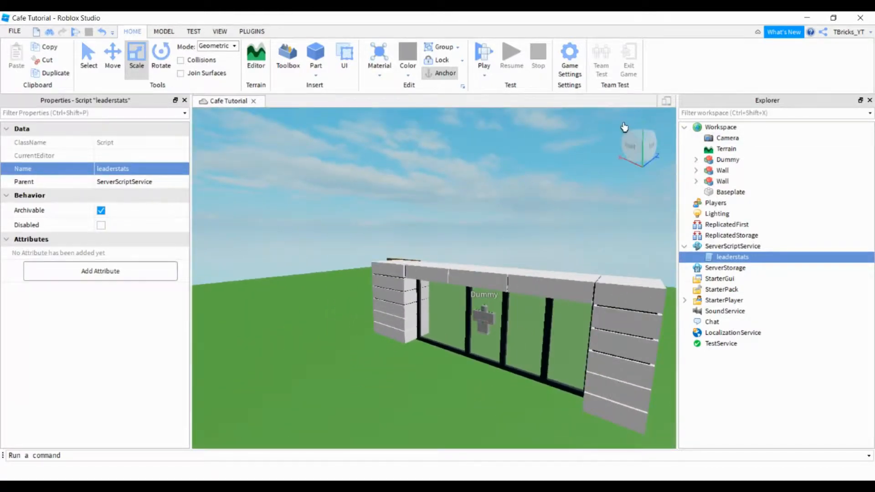
{"action": "left_click_drag", "start_coordinate": [636, 136], "coordinate": [222, 412]}
{"action": "right_click_drag", "start_coordinate": [479, 204], "coordinate": [481, 203]}
{"action": "key", "text": "w"}
{"action": "key", "text": "s"}
{"action": "left_click", "coordinate": [475, 350]}
{"action": "left_click_drag", "start_coordinate": [475, 350], "coordinate": [495, 389]}
{"action": "right_click_drag", "start_coordinate": [558, 299], "coordinate": [611, 195]}
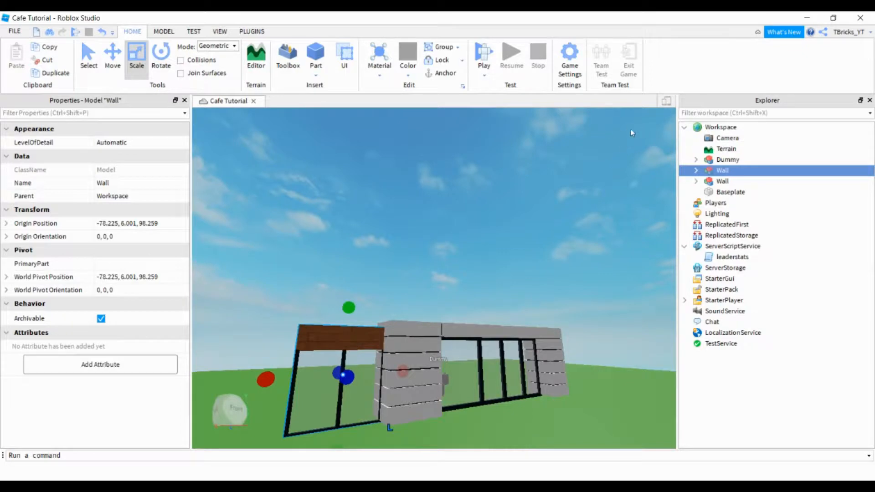
{"action": "left_click", "coordinate": [579, 184]}
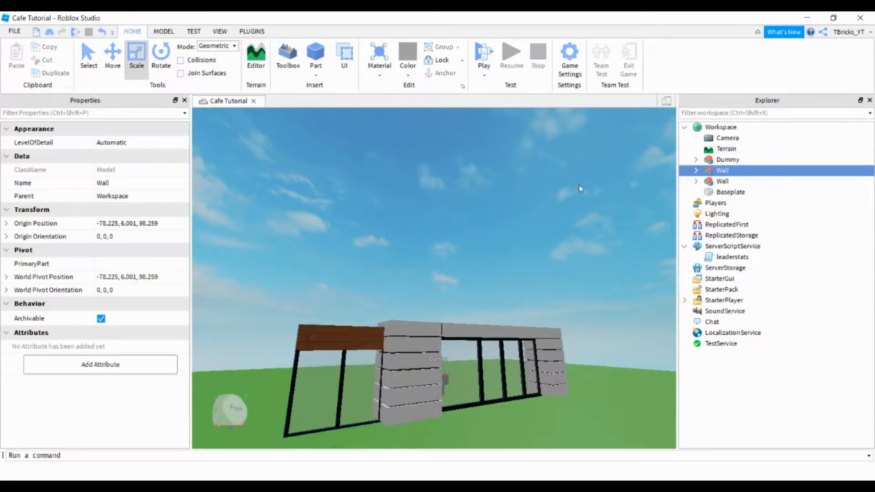
Step: Reopen the leaderstats script, add the comment -- GroupID after the GetRoleInGroup call, and close the script
{"action": "left_click", "coordinate": [702, 260]}
{"action": "double_click", "coordinate": [731, 260]}
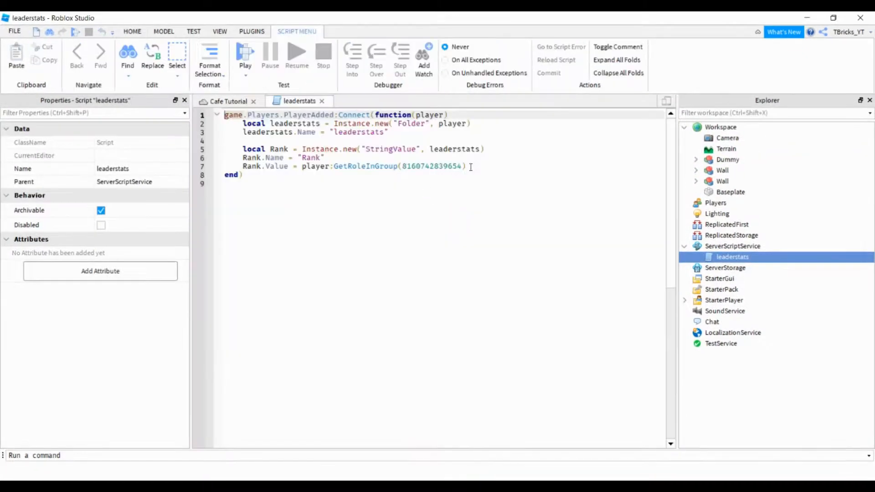
{"action": "left_click", "coordinate": [473, 166]}
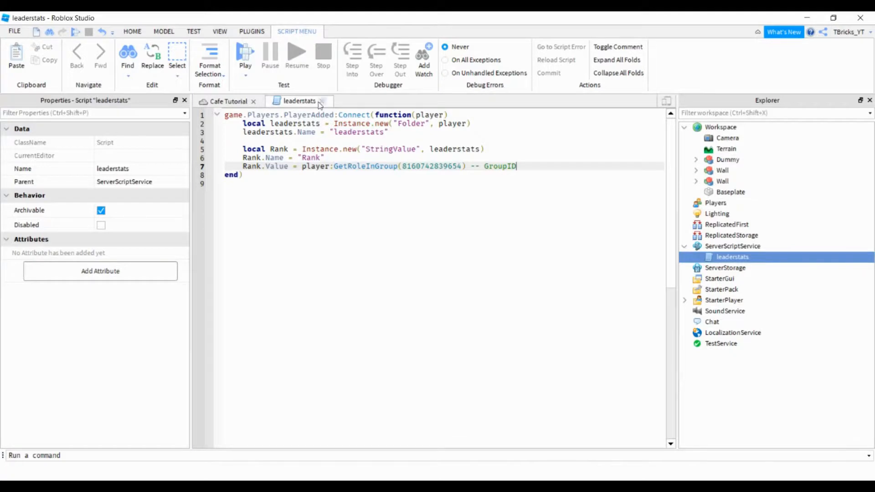
{"action": "left_click_drag", "start_coordinate": [528, 166], "coordinate": [243, 149]}
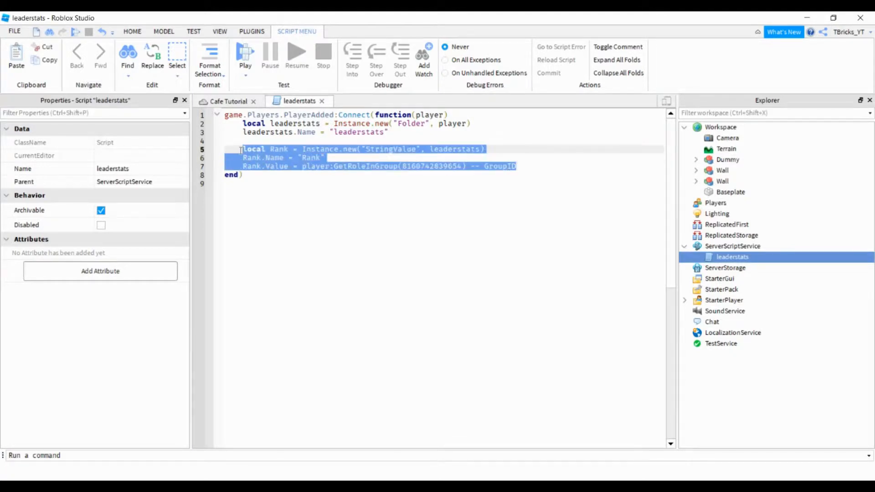
{"action": "left_click", "coordinate": [322, 101]}
{"action": "left_click", "coordinate": [482, 186]}
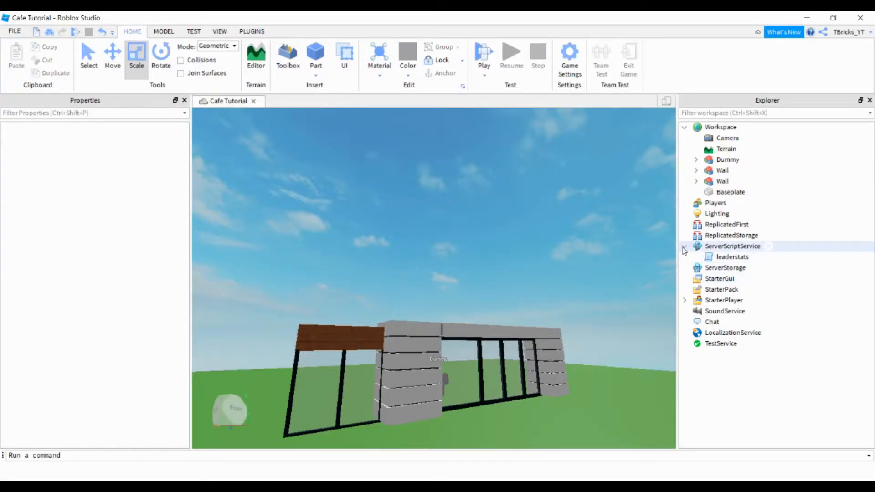
{"action": "key", "text": "w"}
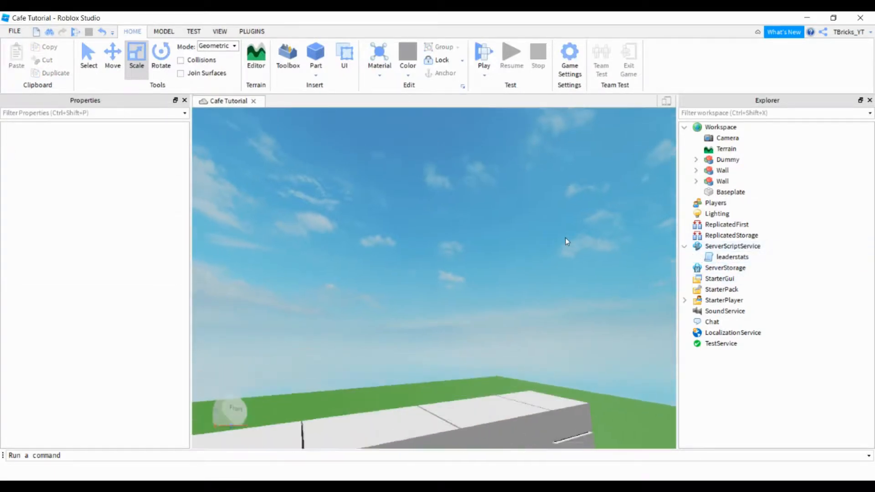
{"action": "right_click_drag", "start_coordinate": [565, 238], "coordinate": [566, 238]}
{"action": "key", "text": "s"}
{"action": "key", "text": "d"}
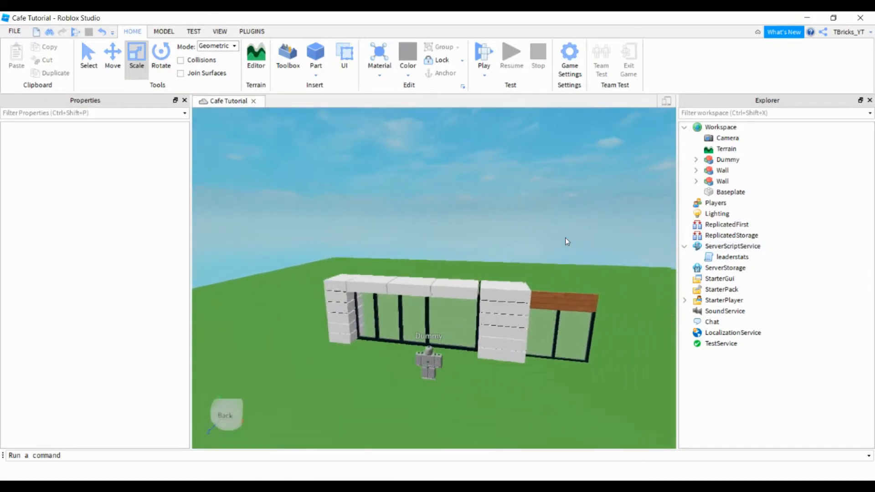
{"action": "key", "text": "w"}
{"action": "key", "text": "w"}
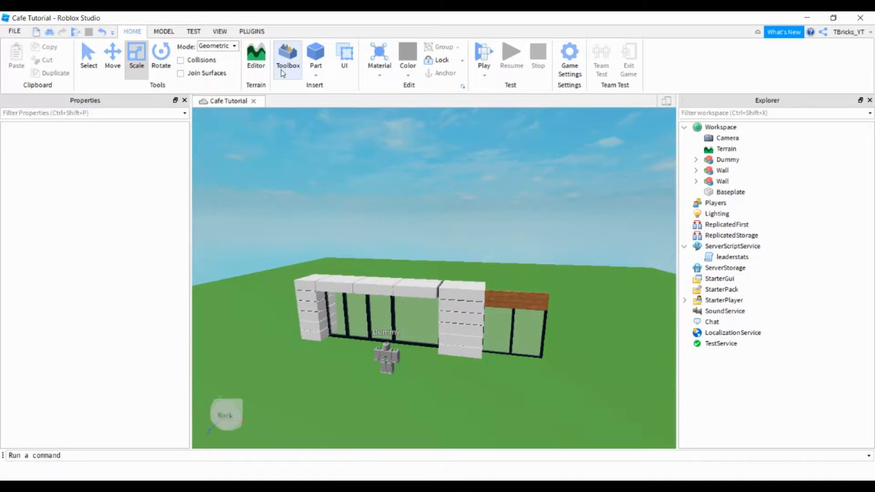
Step: Open the Toolbox inventory and look through the My Models list for a suitable model
{"action": "left_click", "coordinate": [283, 73]}
{"action": "left_click", "coordinate": [80, 120]}
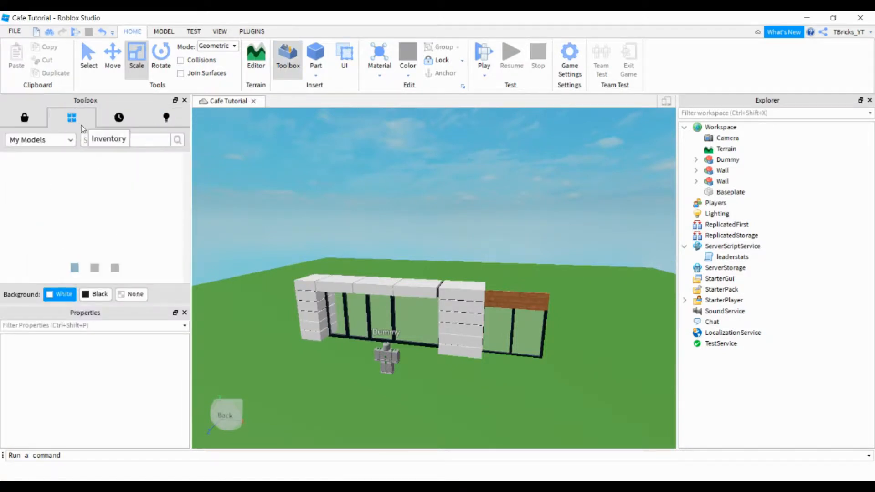
{"action": "scroll", "coordinate": [140, 191], "scroll_direction": "down", "scroll_amount": 3}
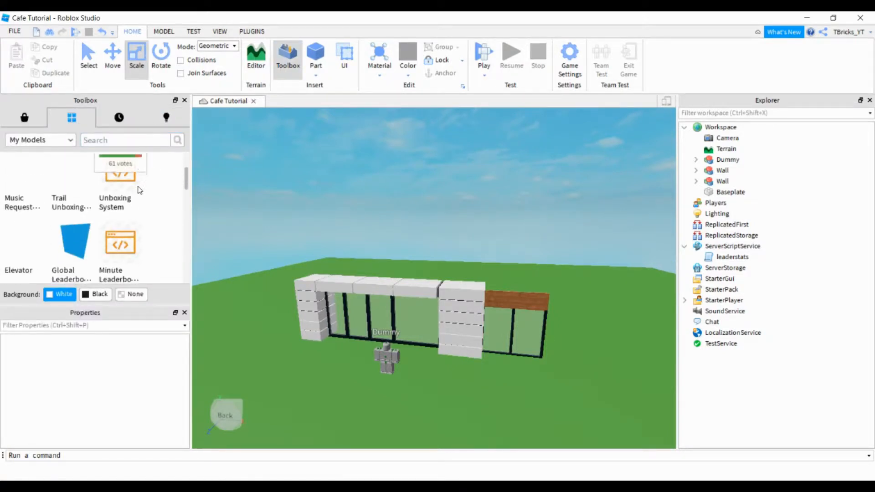
{"action": "scroll", "coordinate": [137, 191], "scroll_direction": "down", "scroll_amount": 2}
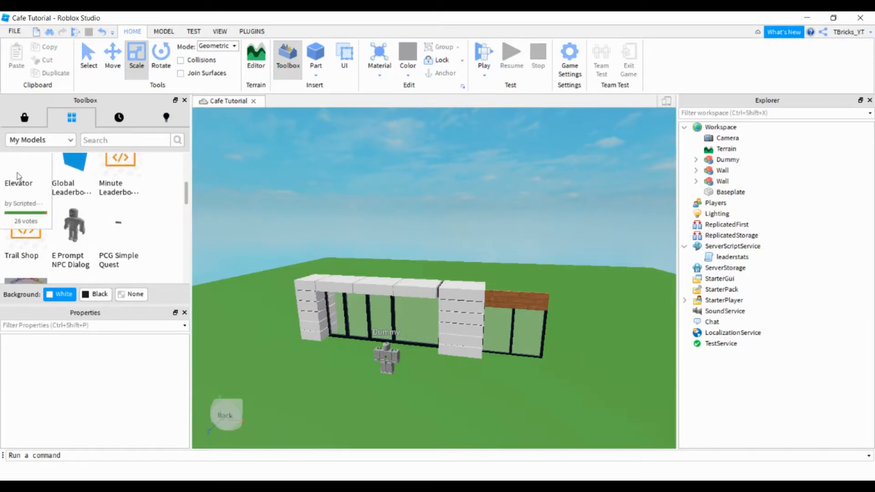
{"action": "scroll", "coordinate": [118, 204], "scroll_direction": "down", "scroll_amount": 6}
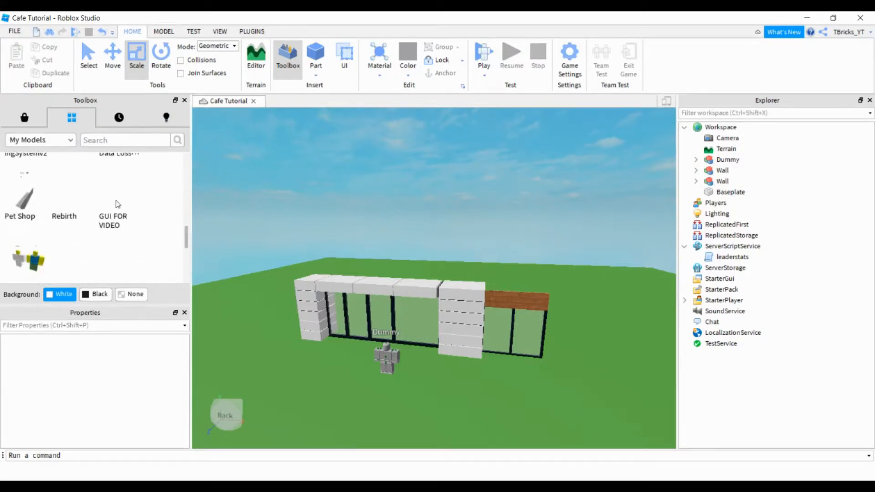
{"action": "scroll", "coordinate": [119, 205], "scroll_direction": "up", "scroll_amount": 2}
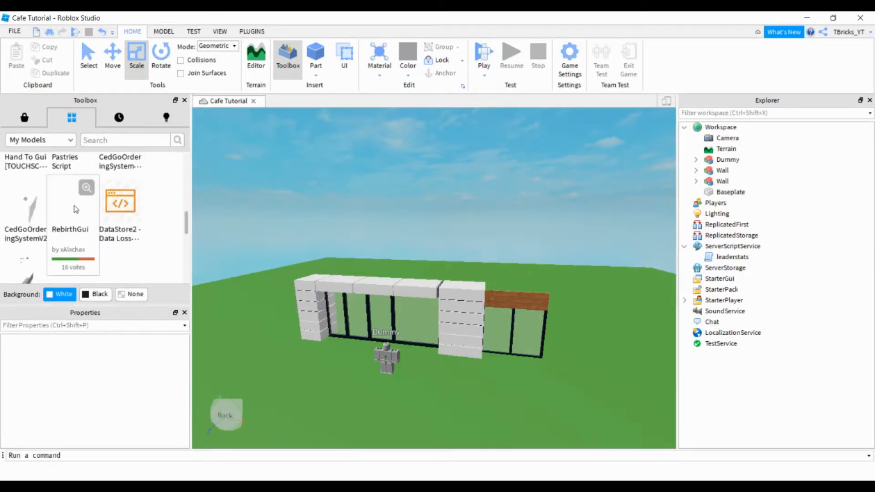
{"action": "scroll", "coordinate": [76, 209], "scroll_direction": "down", "scroll_amount": 5}
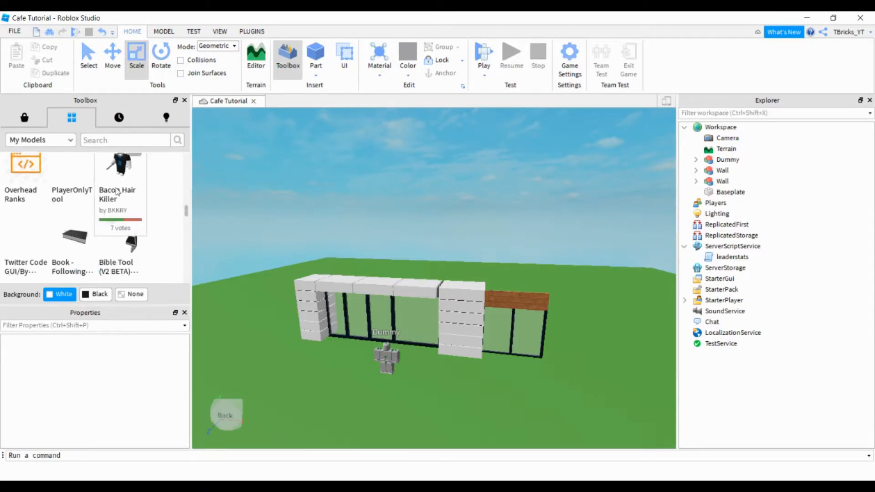
{"action": "scroll", "coordinate": [130, 200], "scroll_direction": "down", "scroll_amount": 2}
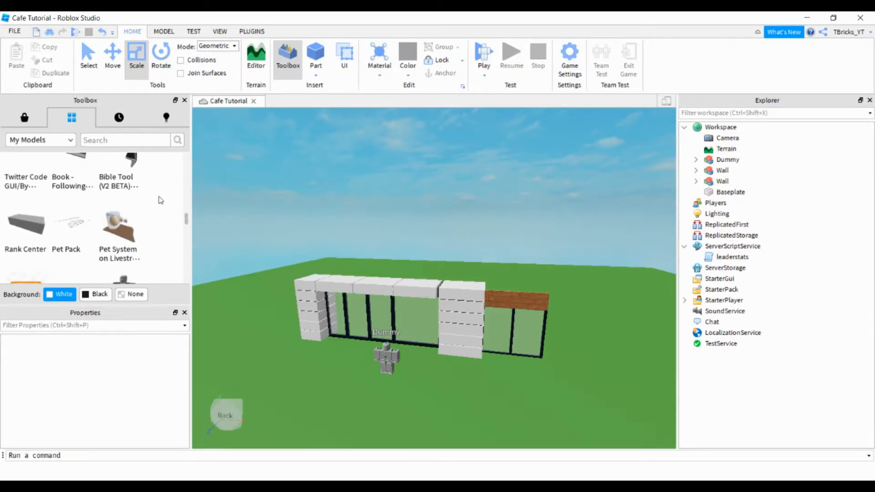
{"action": "scroll", "coordinate": [163, 199], "scroll_direction": "up", "scroll_amount": 4}
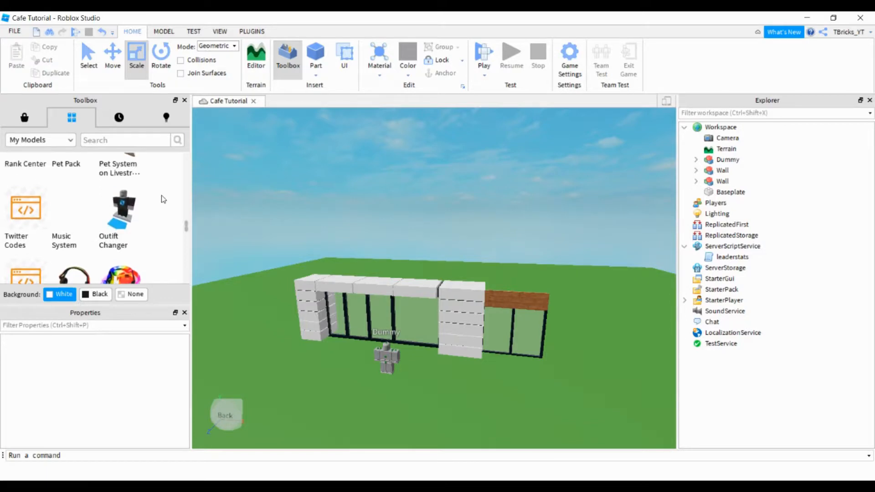
{"action": "scroll", "coordinate": [163, 199], "scroll_direction": "up", "scroll_amount": 3}
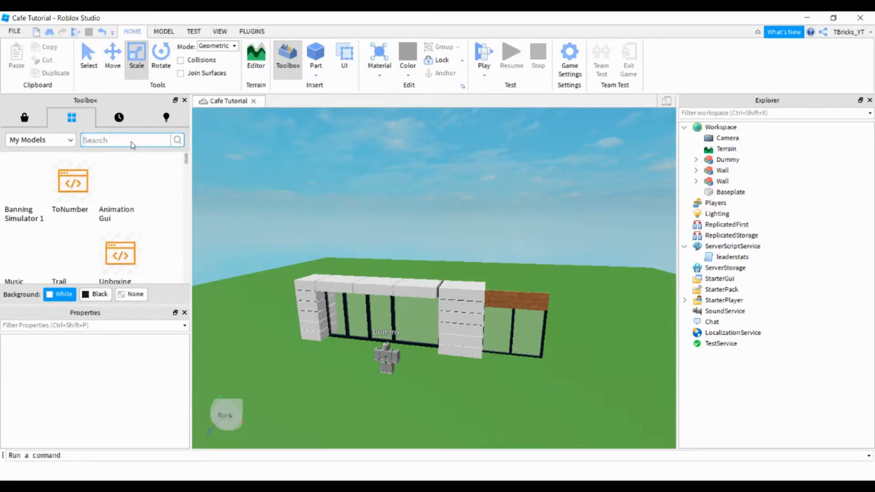
Step: Search the My Models inventory for Handto and clear the search text
{"action": "type", "text": "Handto"}
{"action": "key", "text": "Return"}
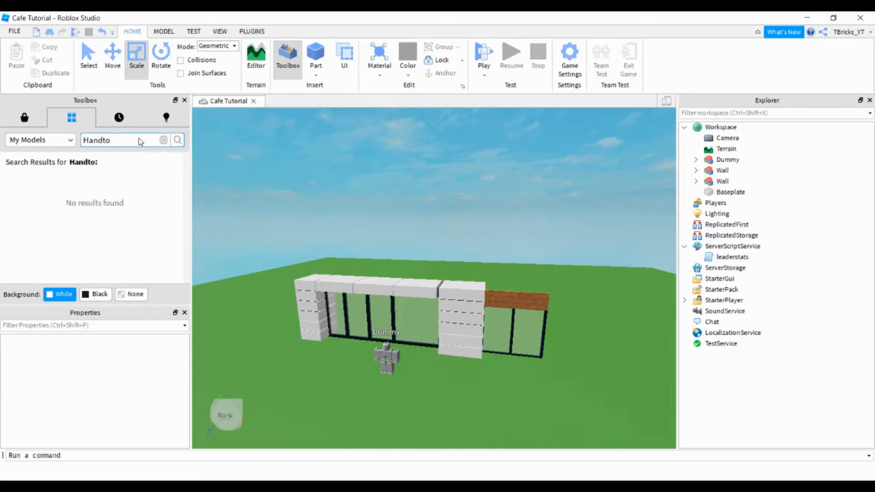
{"action": "left_click_drag", "start_coordinate": [136, 141], "coordinate": [91, 142]}
{"action": "key", "text": "BackSpace"}
{"action": "key", "text": "BackSpace"}
Step: Check the Toolbox inventory categories, return to the full My Models list, and close the Toolbox
{"action": "left_click", "coordinate": [40, 140]}
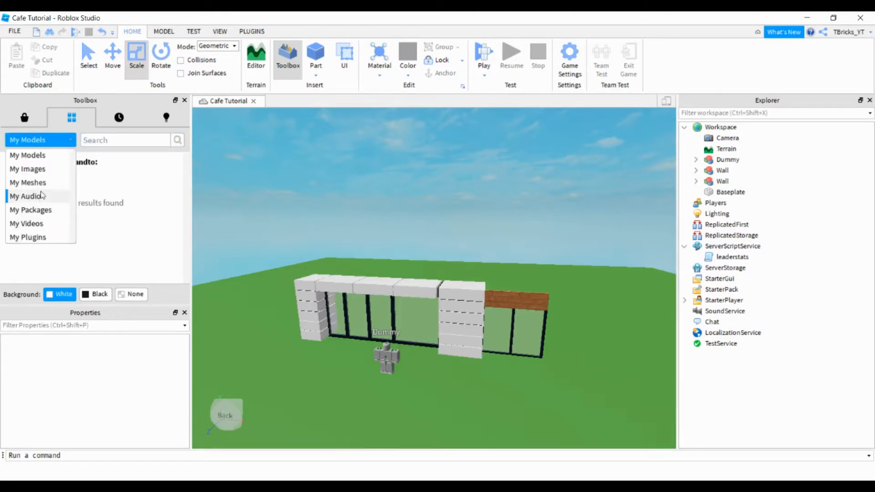
{"action": "left_click", "coordinate": [118, 120]}
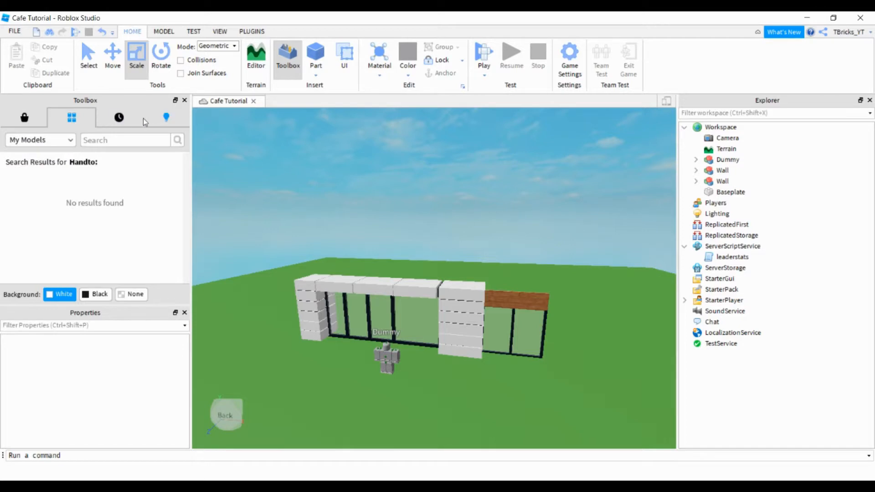
{"action": "left_click", "coordinate": [119, 118]}
{"action": "left_click", "coordinate": [72, 118]}
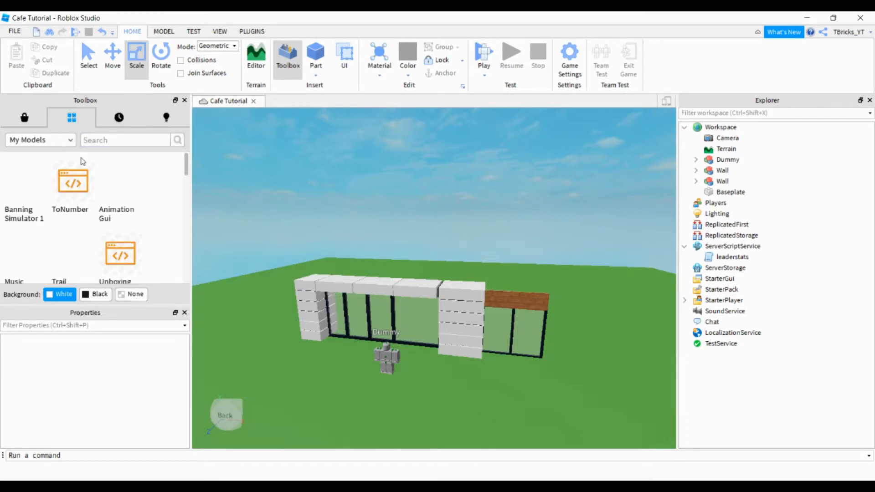
{"action": "left_click", "coordinate": [40, 140]}
{"action": "left_click", "coordinate": [161, 120]}
{"action": "left_click", "coordinate": [185, 100]}
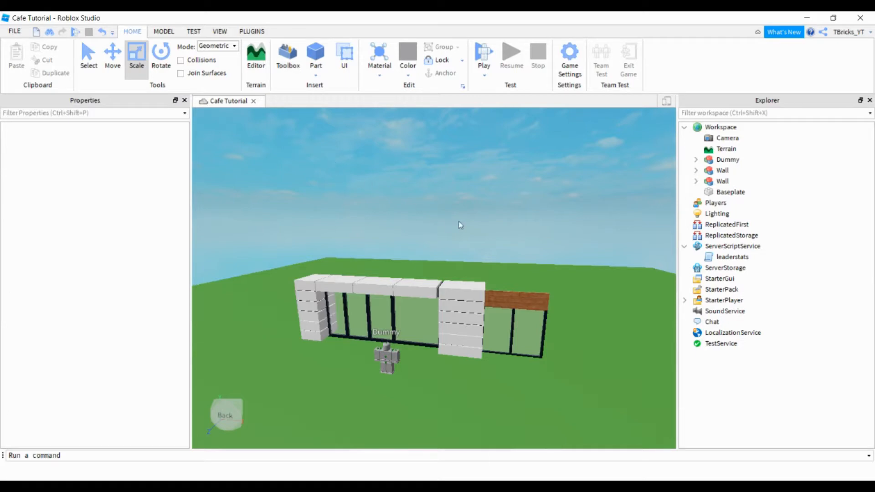
Step: Examine the white block wall and the attached wood-topped wall from the front and back, near the Dummy
{"action": "key", "text": "w"}
{"action": "right_click_drag", "start_coordinate": [459, 221], "coordinate": [459, 222]}
{"action": "key", "text": "s"}
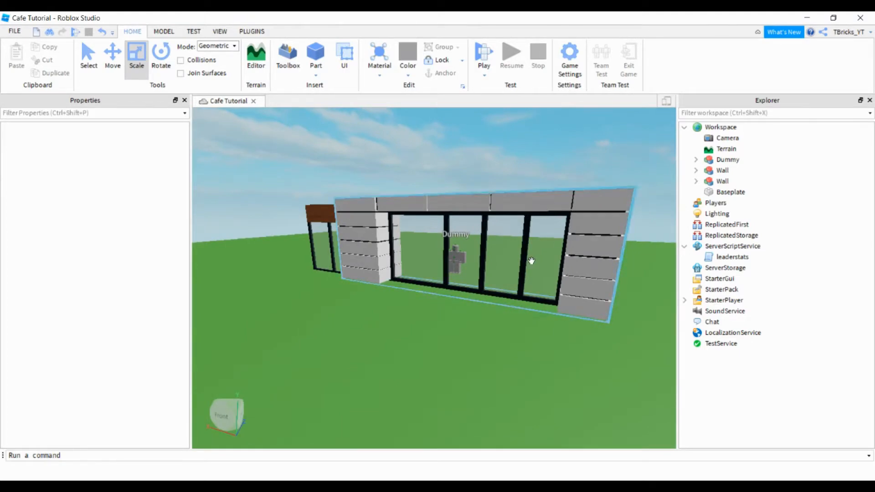
{"action": "key", "text": "w"}
{"action": "mouse_move", "coordinate": [531, 261]}
{"action": "right_mouse_down"}
{"action": "mouse_move", "coordinate": [525, 266]}
{"action": "mouse_move", "coordinate": [532, 261]}
{"action": "right_mouse_up"}
{"action": "key", "text": "s"}
{"action": "key", "text": "w"}
{"action": "key", "text": "s"}
{"action": "key", "text": "w"}
{"action": "key", "text": "a"}
{"action": "key", "text": "a"}
{"action": "key", "text": "s"}
{"action": "scroll", "coordinate": [532, 262], "scroll_direction": "down", "scroll_amount": 3}
{"action": "scroll", "coordinate": [532, 262], "scroll_direction": "up", "scroll_amount": 4}
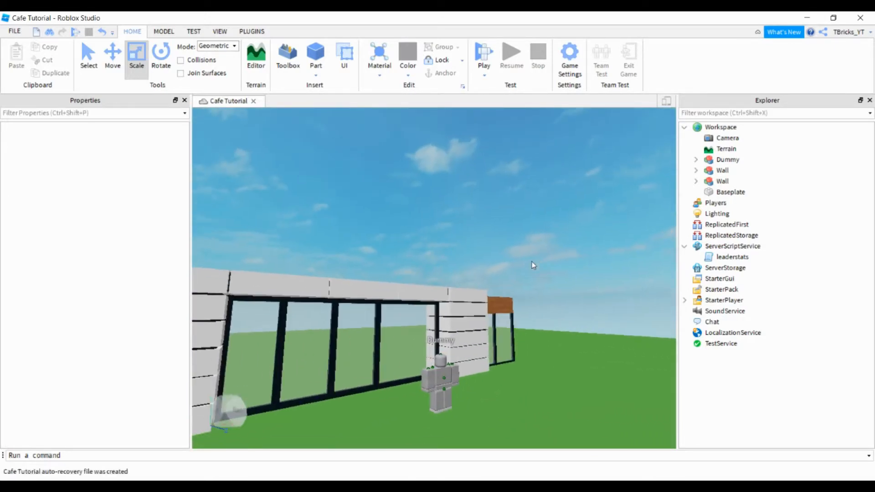